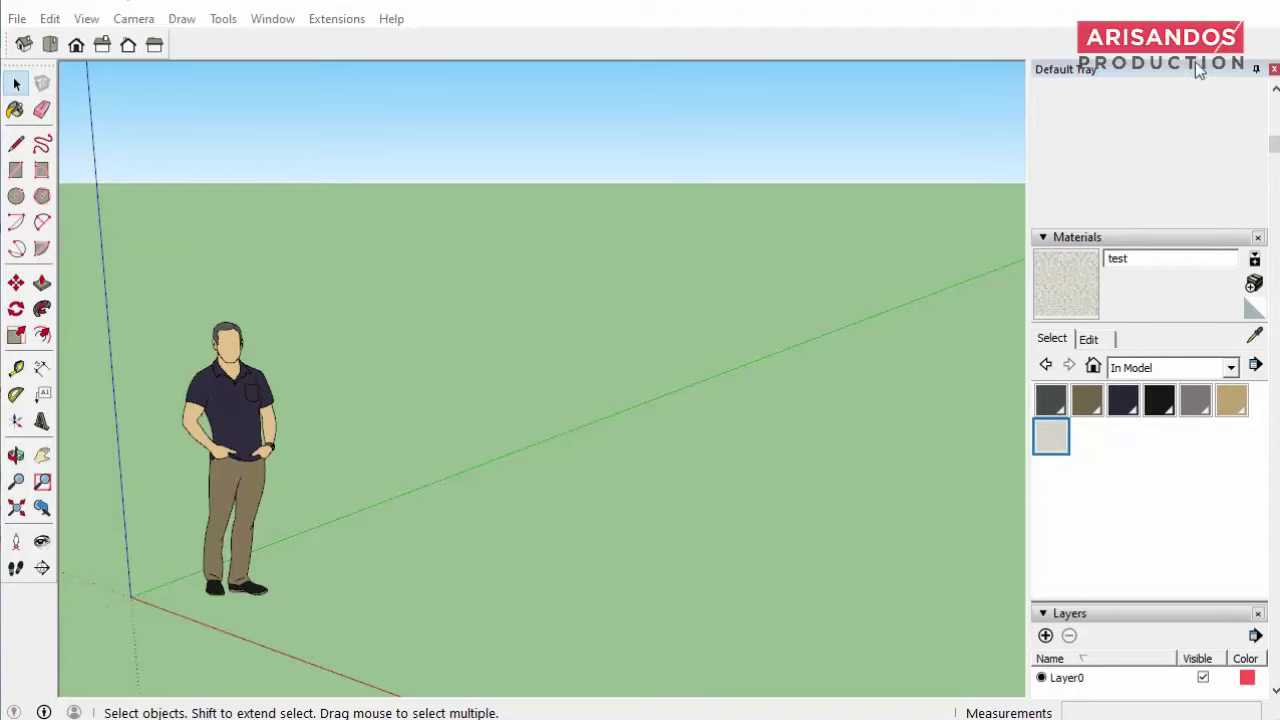
Collapse the Entity Info section and drop down the Materials collection list
{"action": "left_click", "coordinate": [1043, 87]}
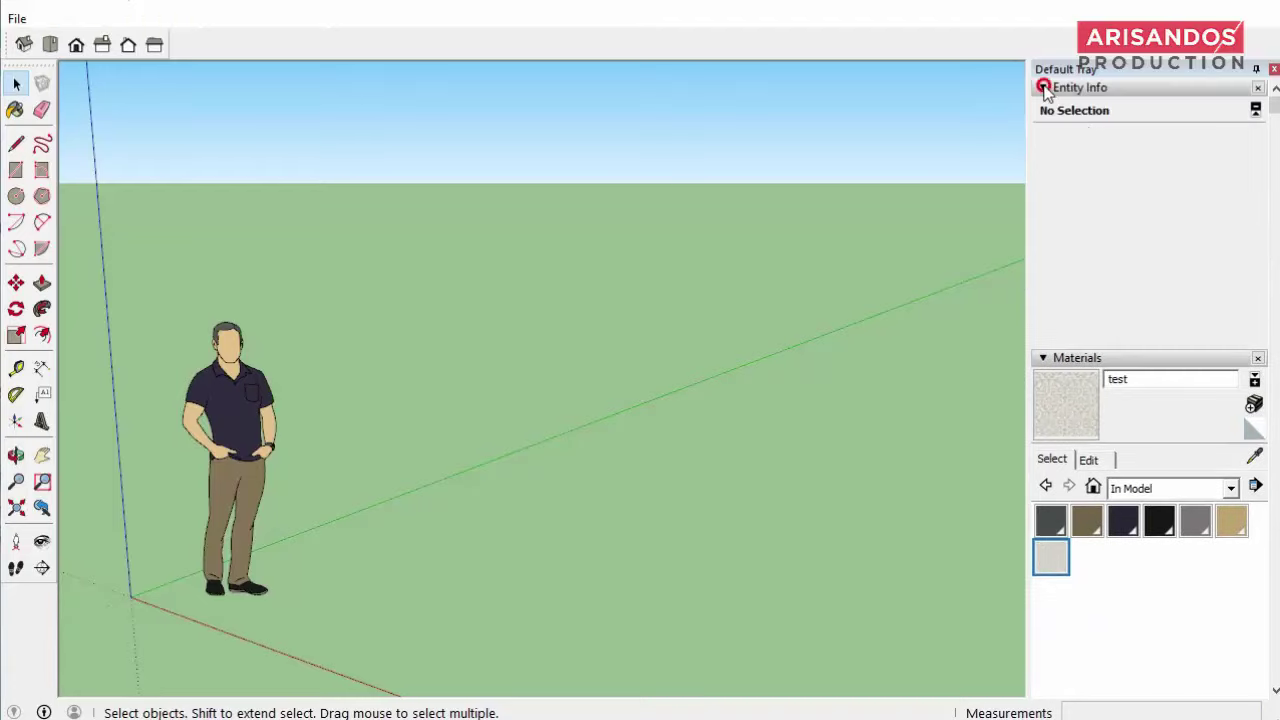
{"action": "left_click", "coordinate": [1043, 87]}
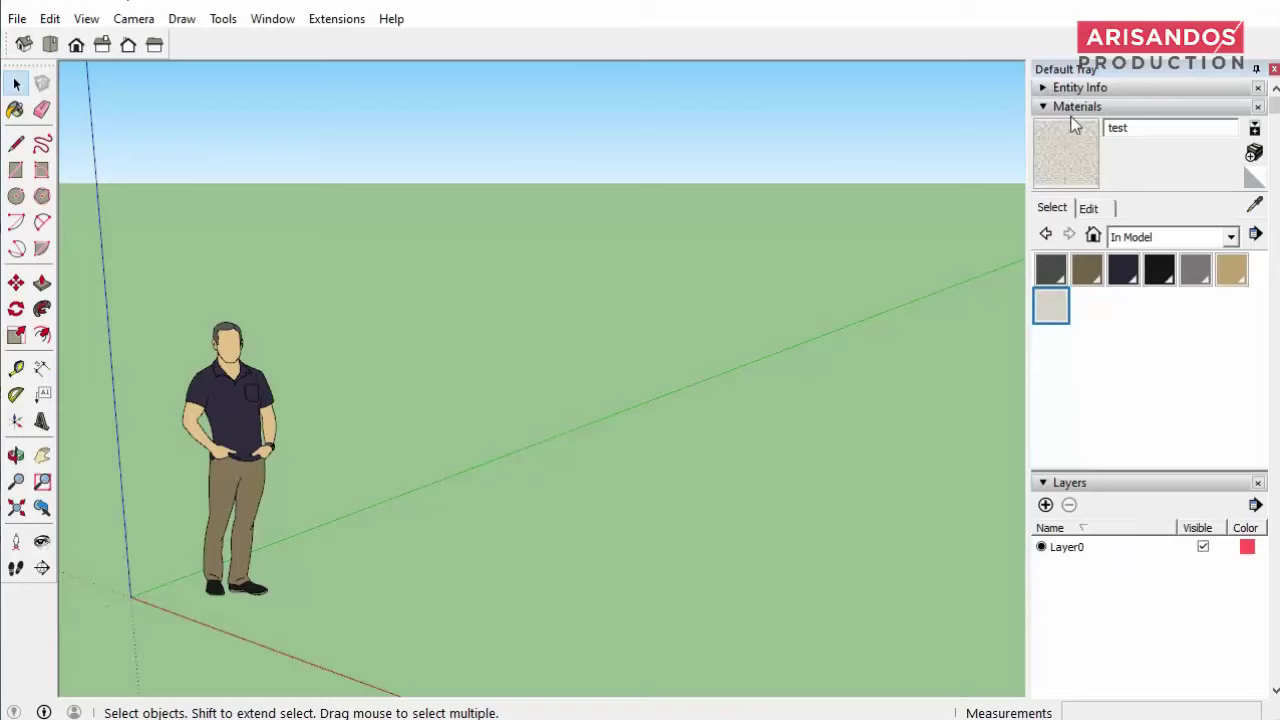
{"action": "left_click", "coordinate": [1173, 238]}
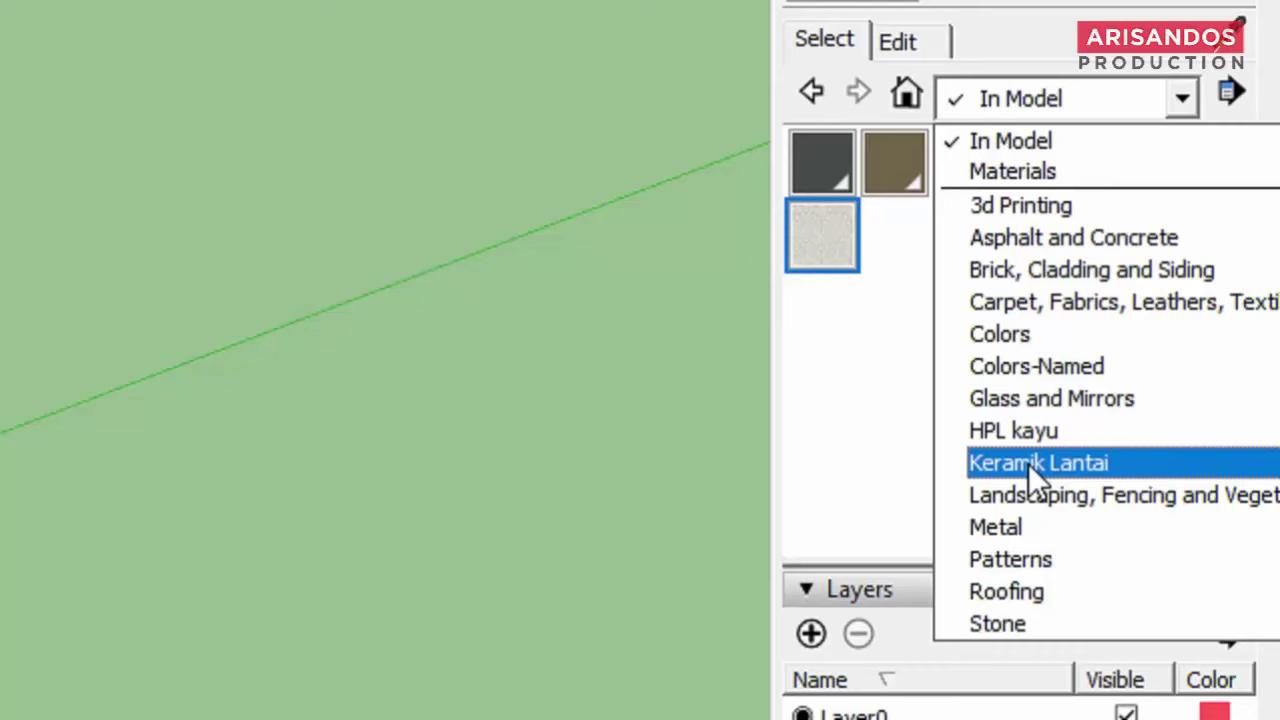
Scroll the collection list and select the HPL kayu collection
{"action": "scroll", "coordinate": [1010, 542], "scroll_direction": "down", "scroll_amount": 1}
{"action": "scroll", "coordinate": [1010, 545], "scroll_direction": "down", "scroll_amount": 1}
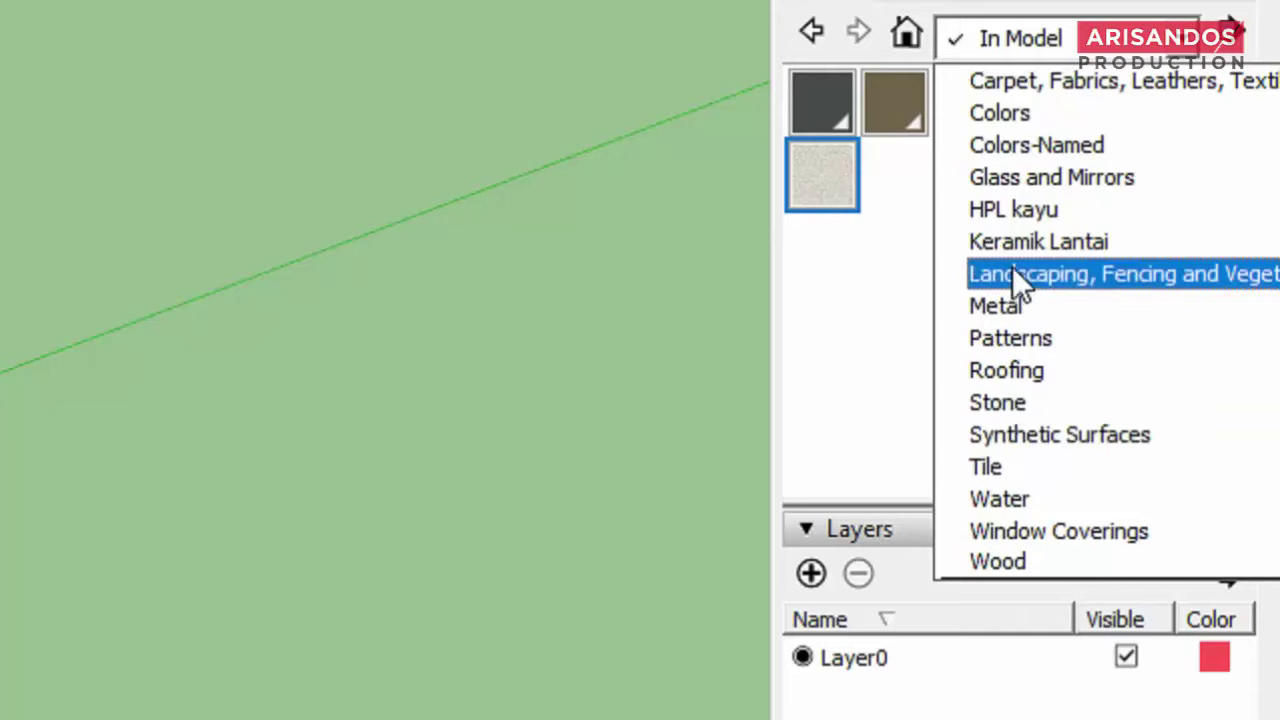
{"action": "left_click", "coordinate": [1002, 216]}
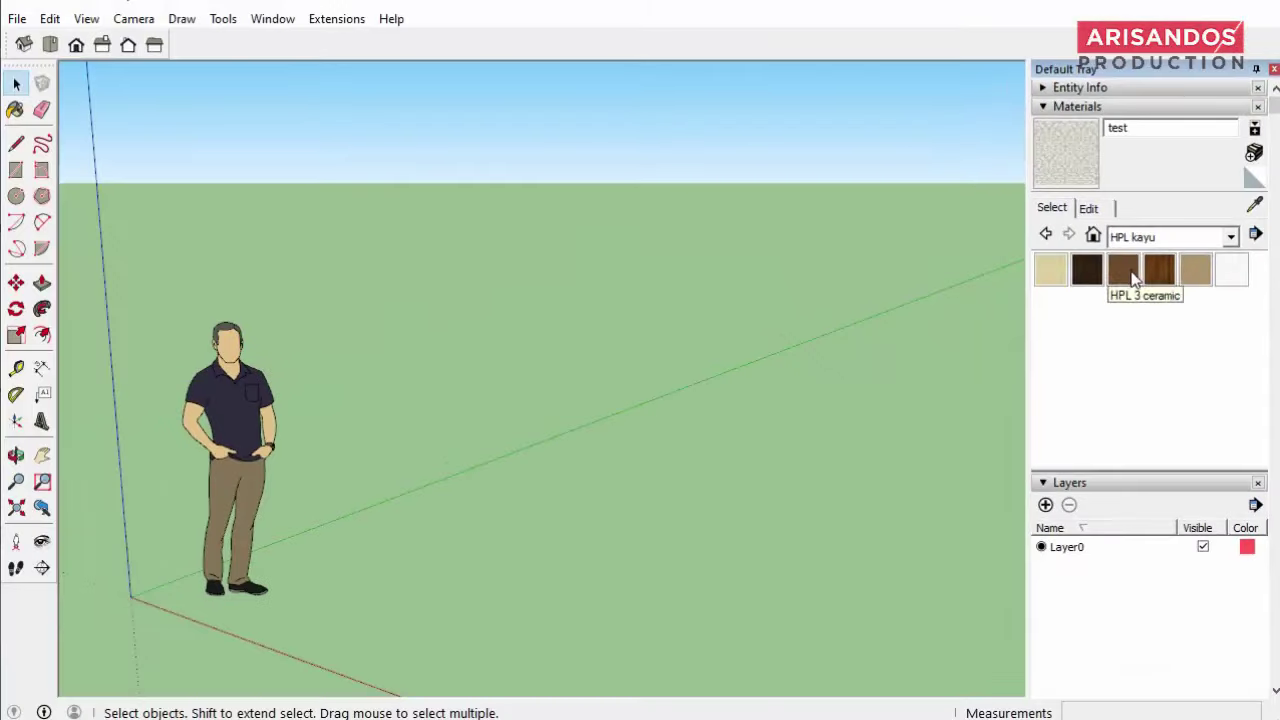
Draw a ground rectangle beside the figure and push/pull it up 219.2cm into a box
{"action": "left_click", "coordinate": [16, 170]}
{"action": "scroll", "coordinate": [505, 470], "scroll_direction": "down", "scroll_amount": 2}
{"action": "scroll", "coordinate": [490, 530], "scroll_direction": "down", "scroll_amount": 3}
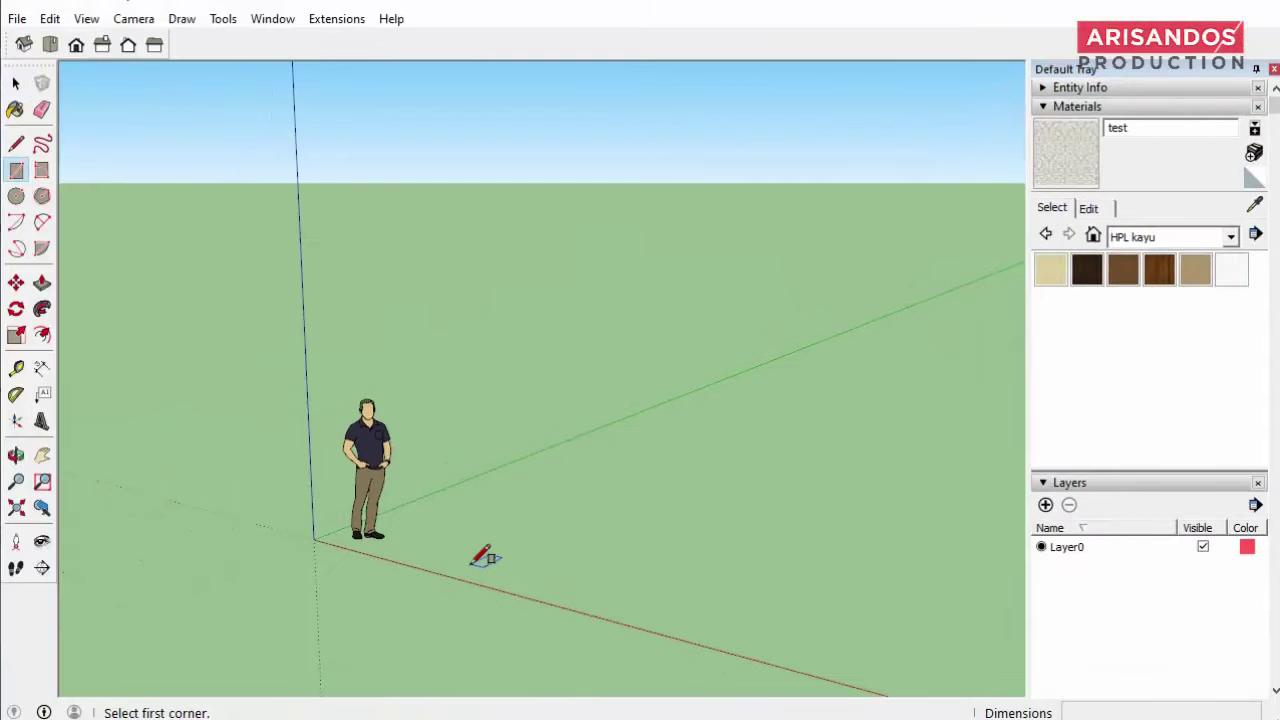
{"action": "left_click", "coordinate": [471, 557]}
{"action": "left_click", "coordinate": [631, 520]}
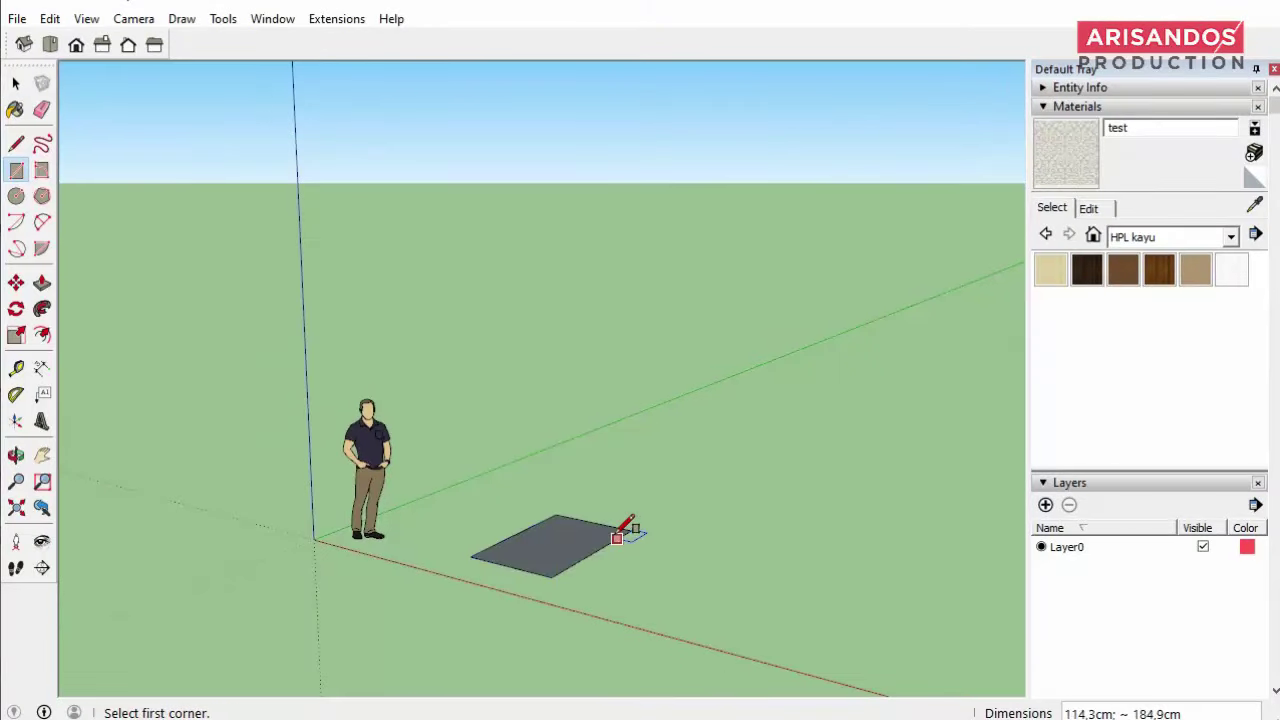
{"action": "key", "text": "p"}
{"action": "left_click", "coordinate": [577, 555]}
{"action": "left_click", "coordinate": [597, 418]}
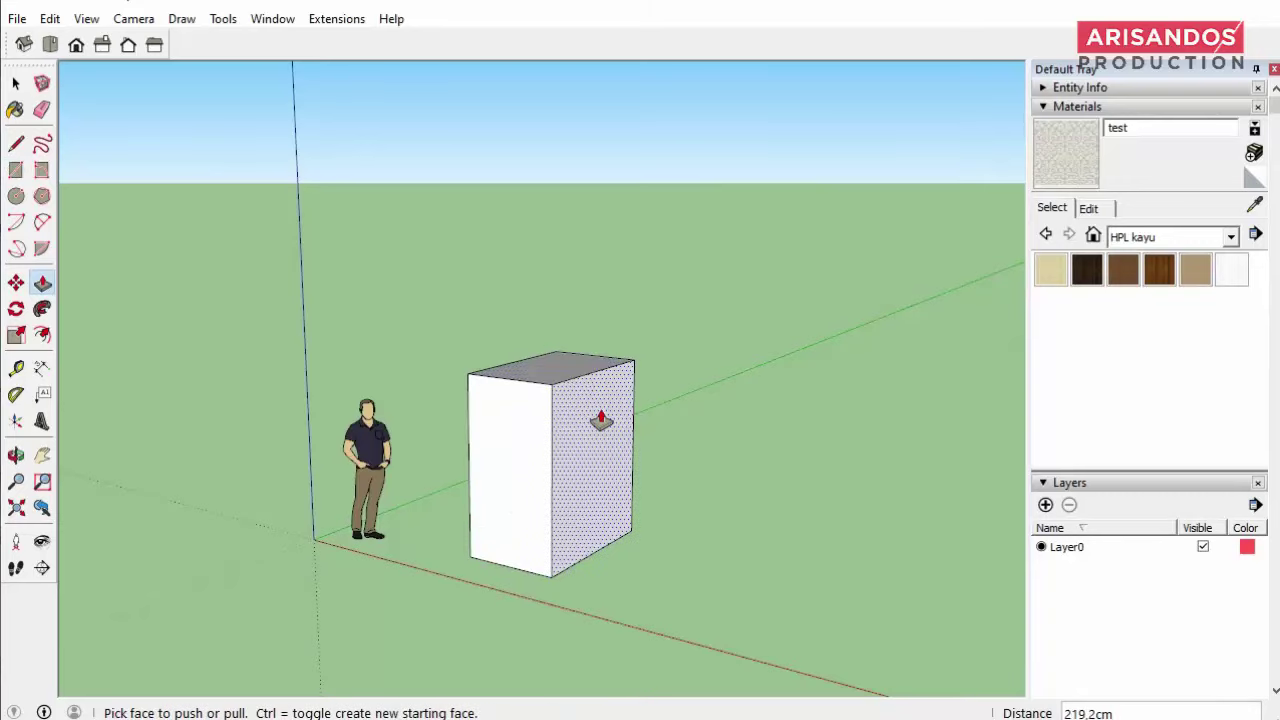
{"action": "mouse_move", "coordinate": [597, 420]}
{"action": "middle_mouse_down"}
{"action": "mouse_move", "coordinate": [871, 443]}
{"action": "mouse_move", "coordinate": [608, 473]}
{"action": "mouse_move", "coordinate": [688, 380]}
{"action": "middle_mouse_up"}
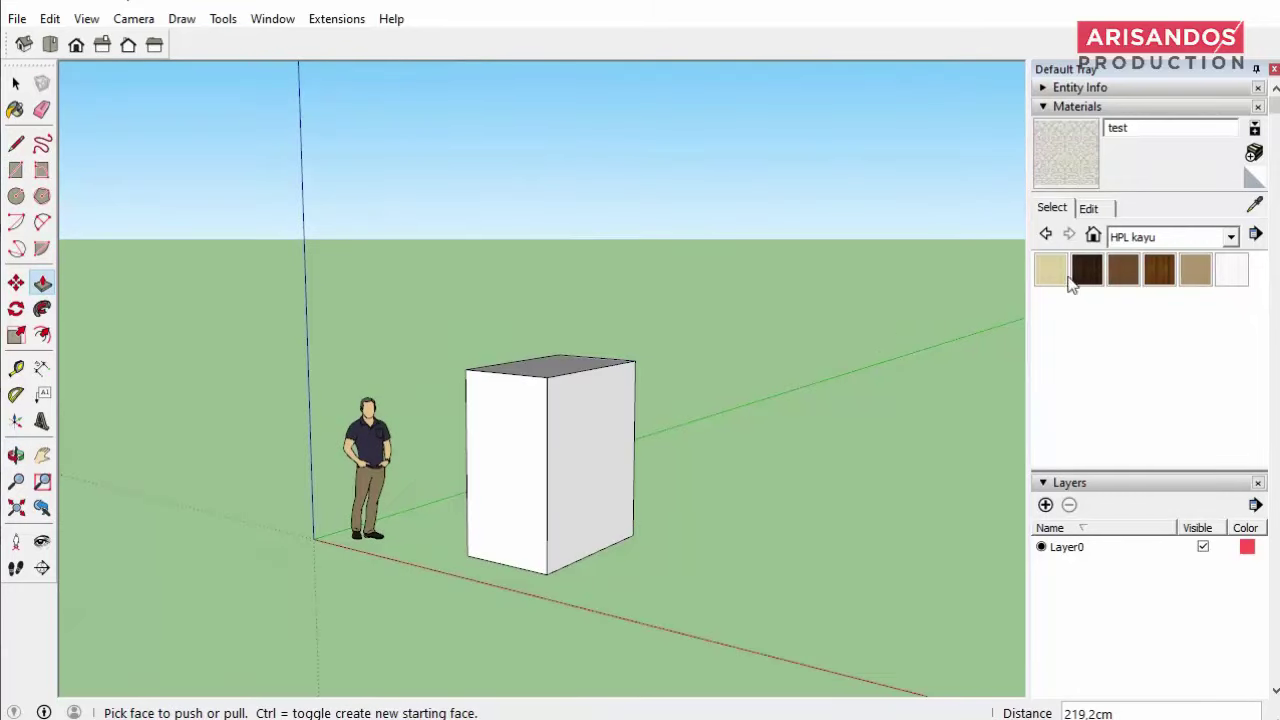
Pick the light HPL 1 ceramic wood material from the HPL kayu collection
{"action": "left_click", "coordinate": [1177, 236]}
{"action": "left_click", "coordinate": [1147, 323]}
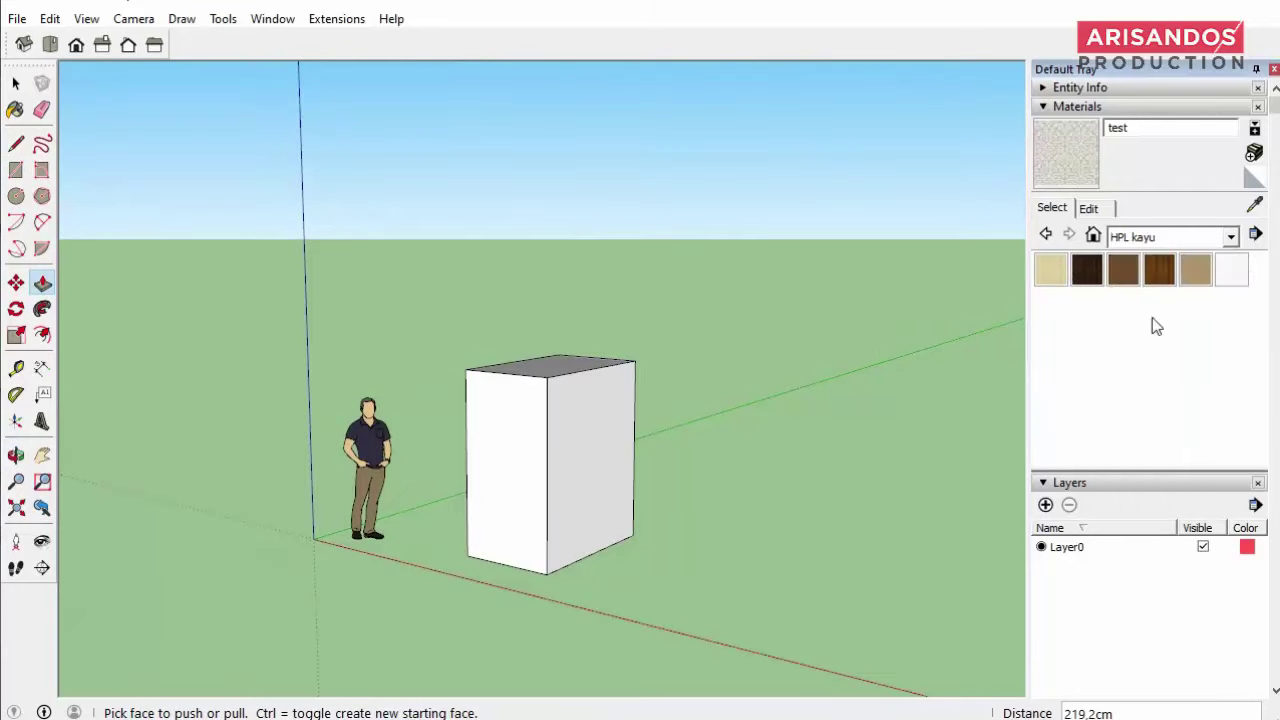
{"action": "left_click", "coordinate": [1050, 270]}
{"action": "scroll", "coordinate": [563, 440], "scroll_direction": "up", "scroll_amount": 1}
{"action": "mouse_move", "coordinate": [563, 440]}
{"action": "middle_mouse_down"}
{"action": "mouse_move", "coordinate": [520, 403]}
{"action": "mouse_move", "coordinate": [605, 362]}
{"action": "mouse_move", "coordinate": [846, 357]}
{"action": "mouse_move", "coordinate": [571, 517]}
{"action": "middle_mouse_up"}
Paint the box's front face with HPL 1 ceramic
{"action": "left_click", "coordinate": [515, 408]}
{"action": "scroll", "coordinate": [509, 414], "scroll_direction": "up", "scroll_amount": 3}
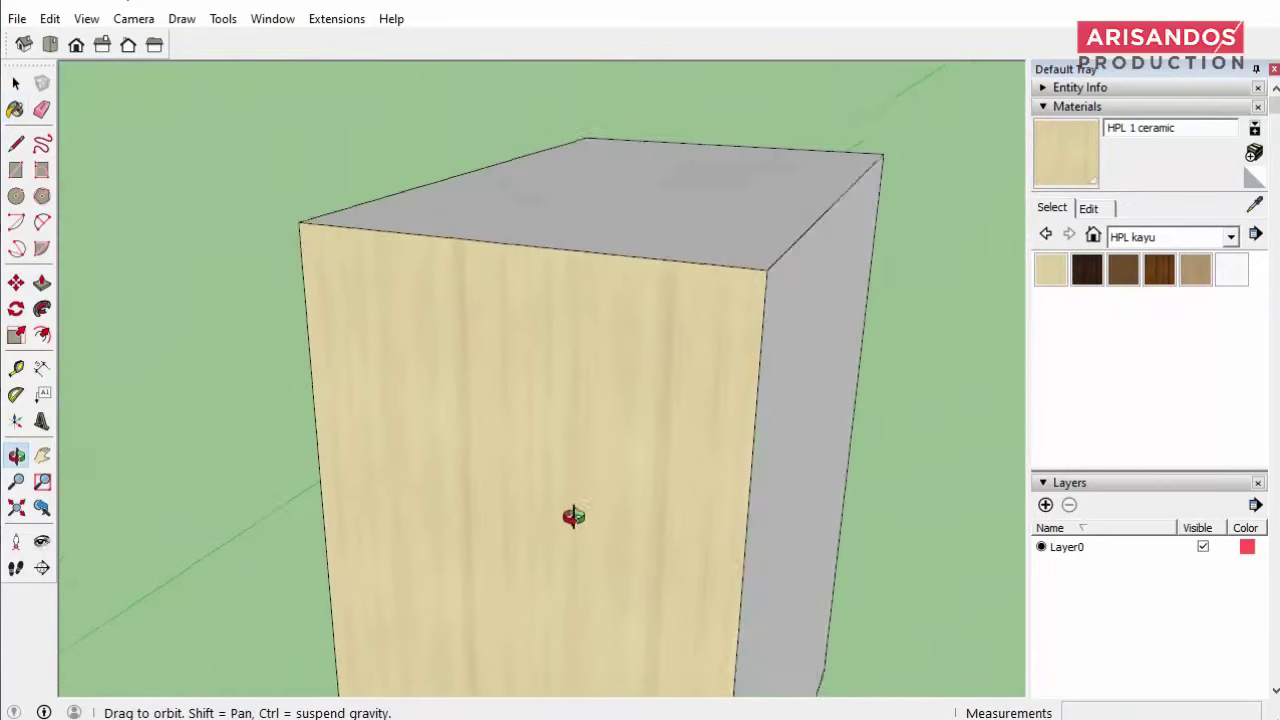
{"action": "scroll", "coordinate": [789, 386], "scroll_direction": "up", "scroll_amount": 2}
{"action": "scroll", "coordinate": [880, 440], "scroll_direction": "down", "scroll_amount": 1}
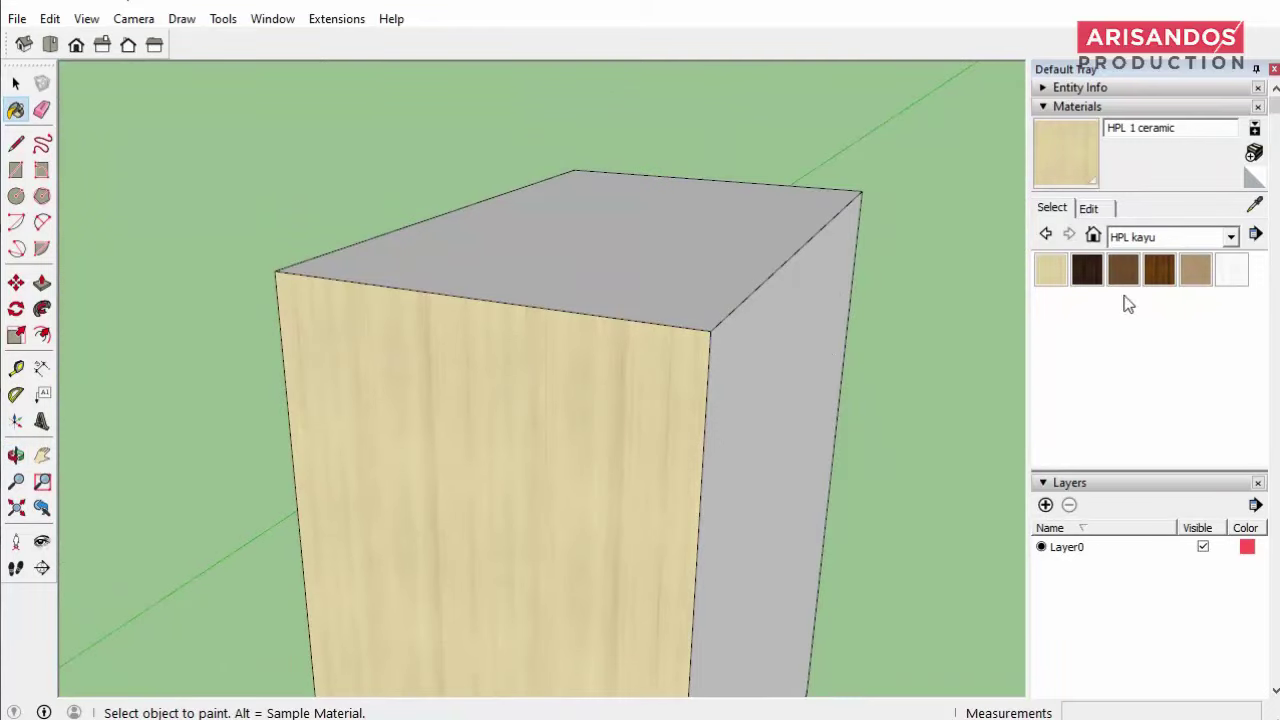
Paint the box's right side with dark HPL 4 ceramic and orbit to inspect it
{"action": "left_click", "coordinate": [1159, 270]}
{"action": "left_click", "coordinate": [775, 331]}
{"action": "scroll", "coordinate": [786, 363], "scroll_direction": "up", "scroll_amount": 3}
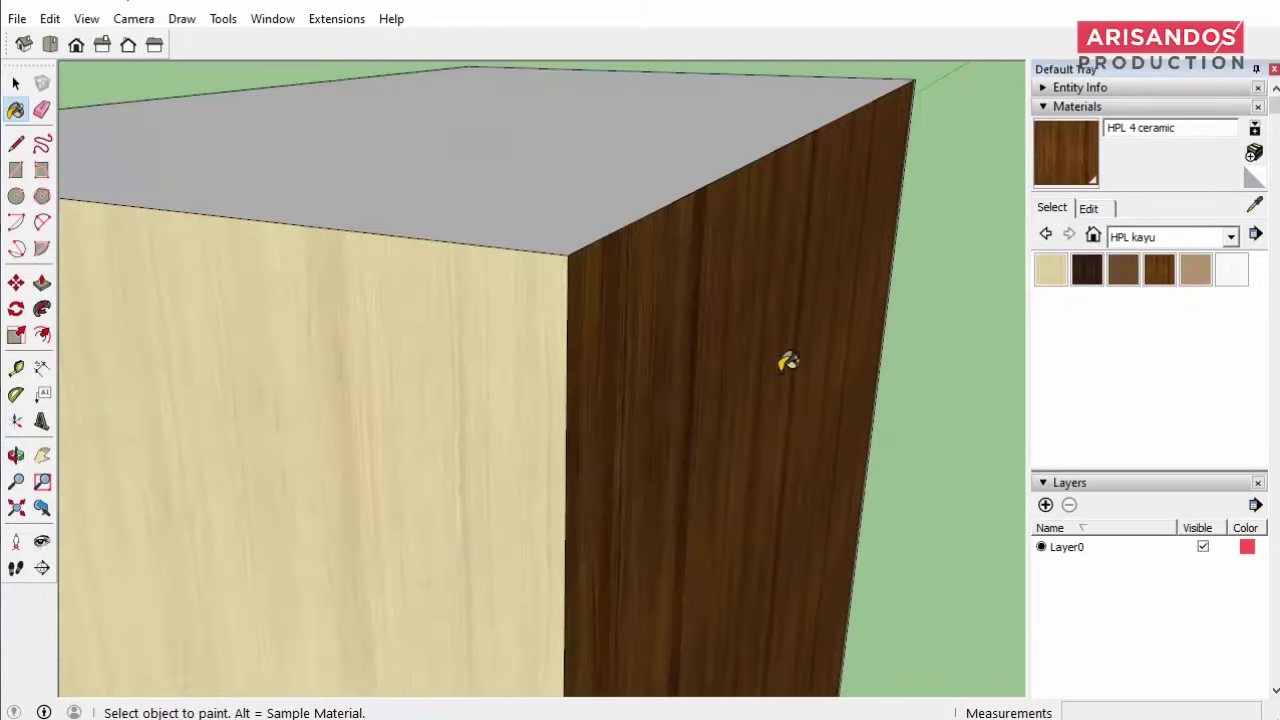
{"action": "mouse_move", "coordinate": [786, 363]}
{"action": "middle_mouse_down"}
{"action": "mouse_move", "coordinate": [629, 223]}
{"action": "mouse_move", "coordinate": [543, 238]}
{"action": "mouse_move", "coordinate": [703, 366]}
{"action": "middle_mouse_up"}
{"action": "scroll", "coordinate": [540, 354], "scroll_direction": "down", "scroll_amount": 3}
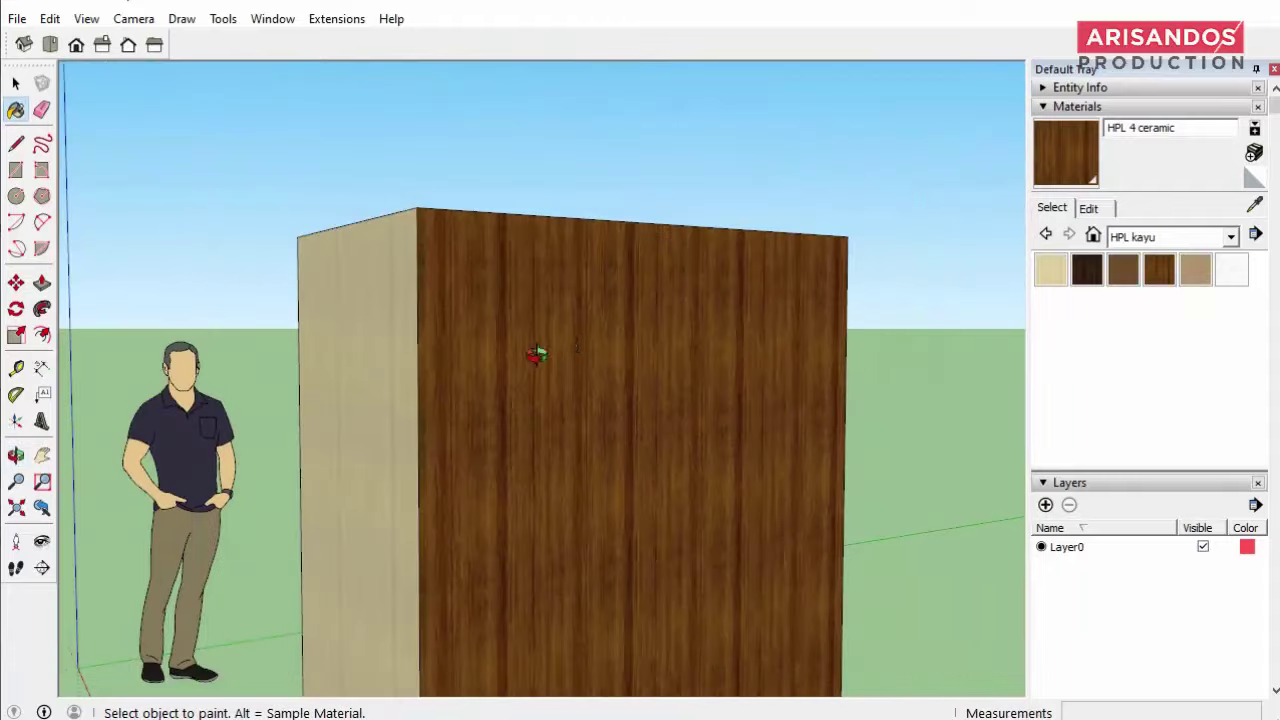
{"action": "mouse_move", "coordinate": [540, 354]}
{"action": "middle_mouse_down"}
{"action": "mouse_move", "coordinate": [231, 480]}
{"action": "mouse_move", "coordinate": [715, 517]}
{"action": "mouse_move", "coordinate": [757, 400]}
{"action": "middle_mouse_up"}
{"action": "scroll", "coordinate": [906, 266], "scroll_direction": "up", "scroll_amount": 3}
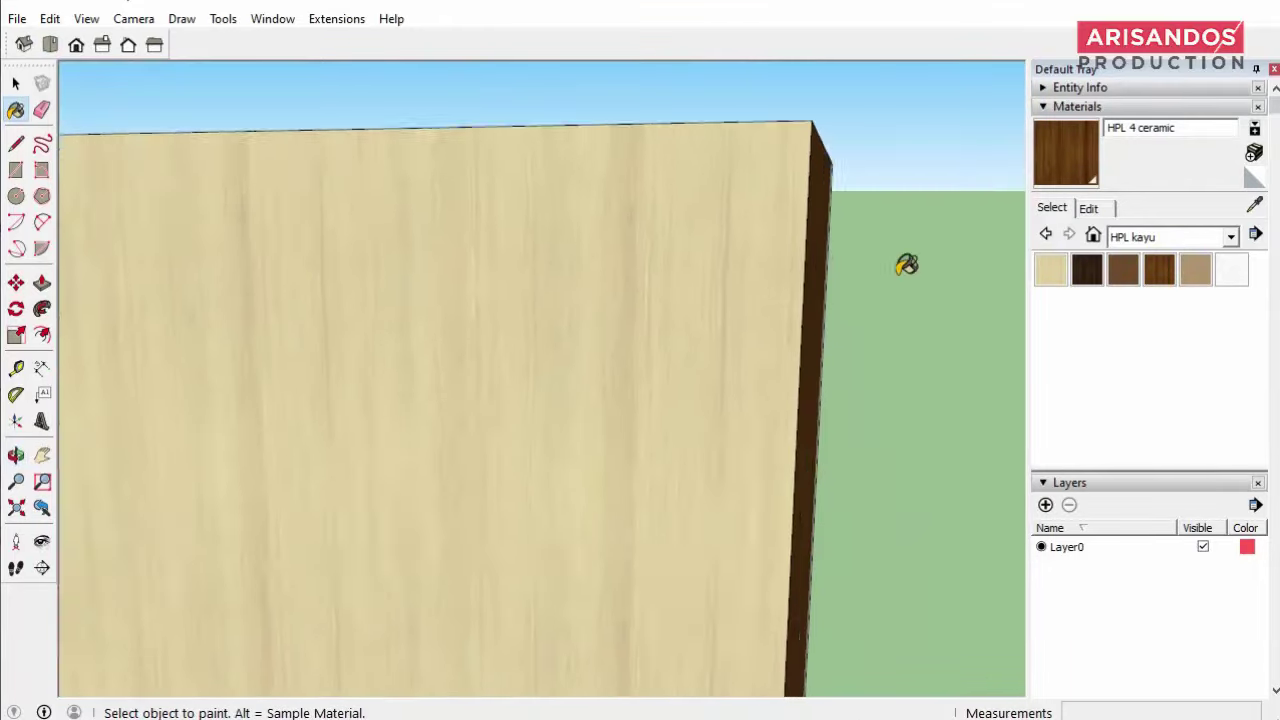
{"action": "middle_click_drag", "start_coordinate": [906, 266], "coordinate": [740, 331]}
Close the collection list unchanged and return to the Select tool around the painted box
{"action": "left_click", "coordinate": [1233, 234]}
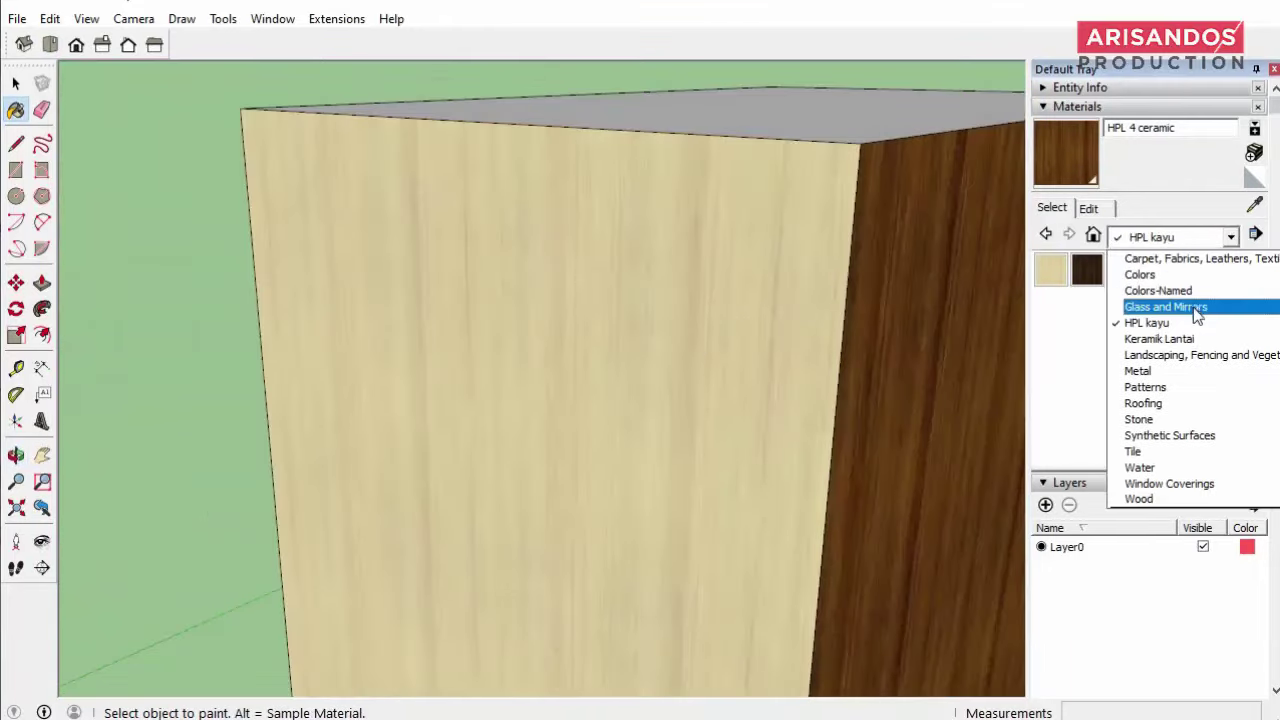
{"action": "left_click", "coordinate": [1087, 361]}
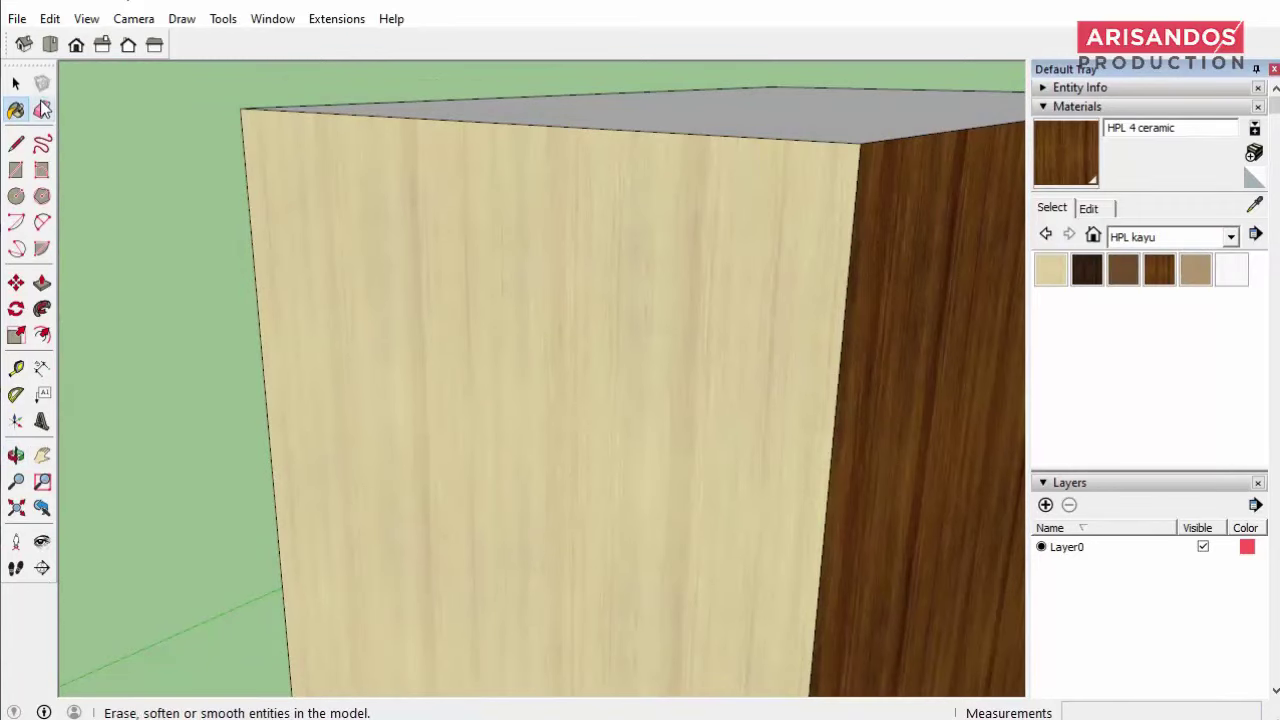
{"action": "left_click", "coordinate": [16, 83]}
{"action": "scroll", "coordinate": [489, 408], "scroll_direction": "down", "scroll_amount": 5}
{"action": "scroll", "coordinate": [551, 477], "scroll_direction": "down", "scroll_amount": 2}
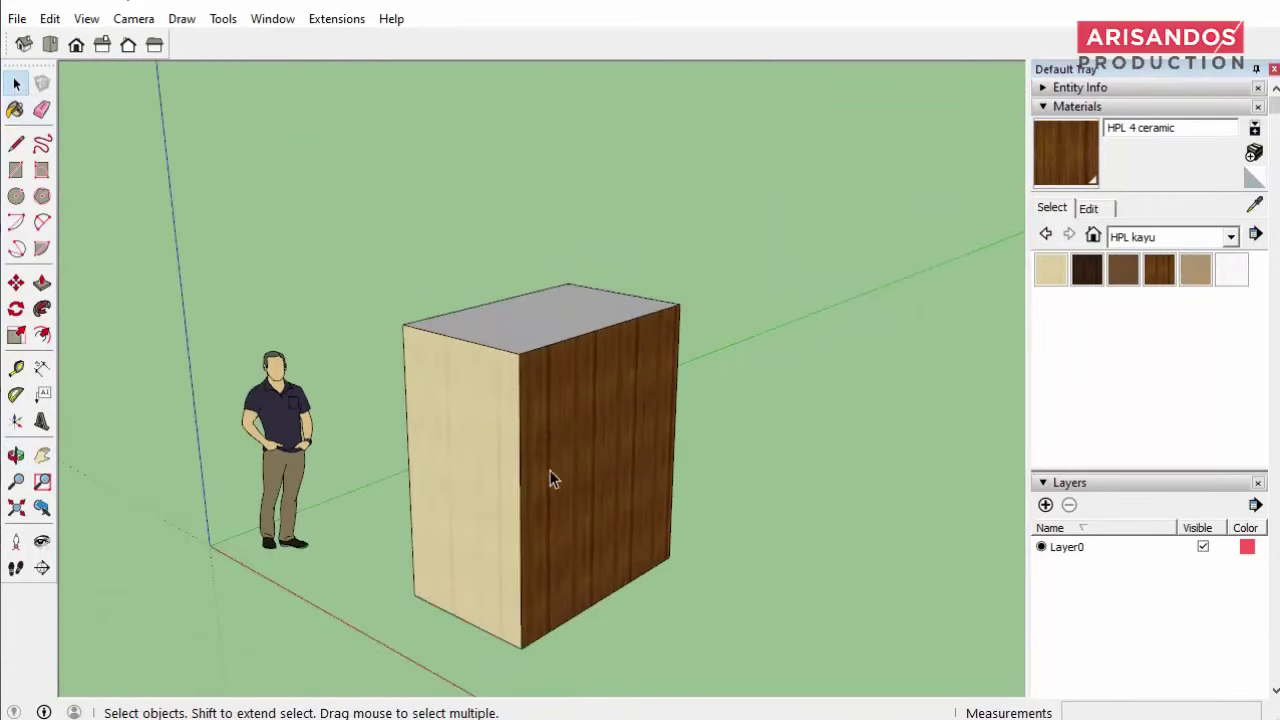
{"action": "mouse_move", "coordinate": [551, 477]}
{"action": "middle_mouse_down"}
{"action": "mouse_move", "coordinate": [666, 394]}
{"action": "mouse_move", "coordinate": [537, 546]}
{"action": "mouse_move", "coordinate": [538, 491]}
{"action": "middle_mouse_up"}
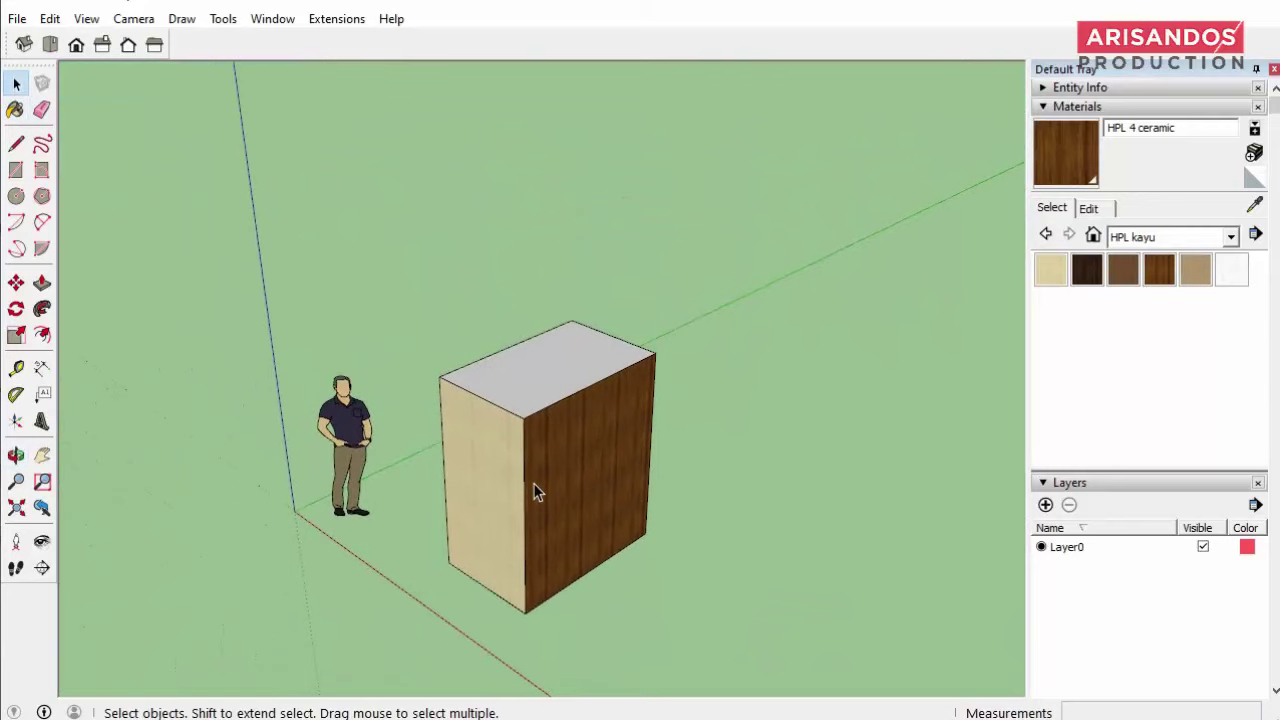
{"action": "scroll", "coordinate": [538, 489], "scroll_direction": "up", "scroll_amount": 2}
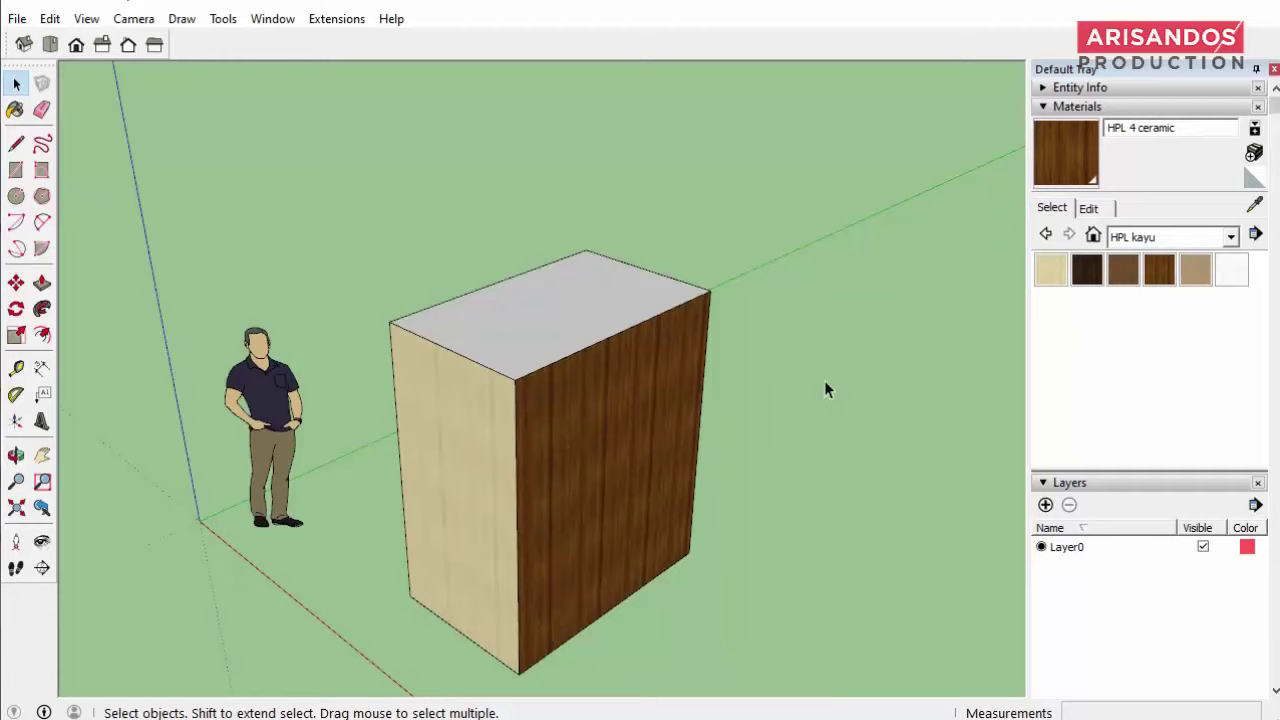
Dismiss the collection list and open File Explorer on Local Disk (C:)
{"action": "left_click", "coordinate": [1231, 239]}
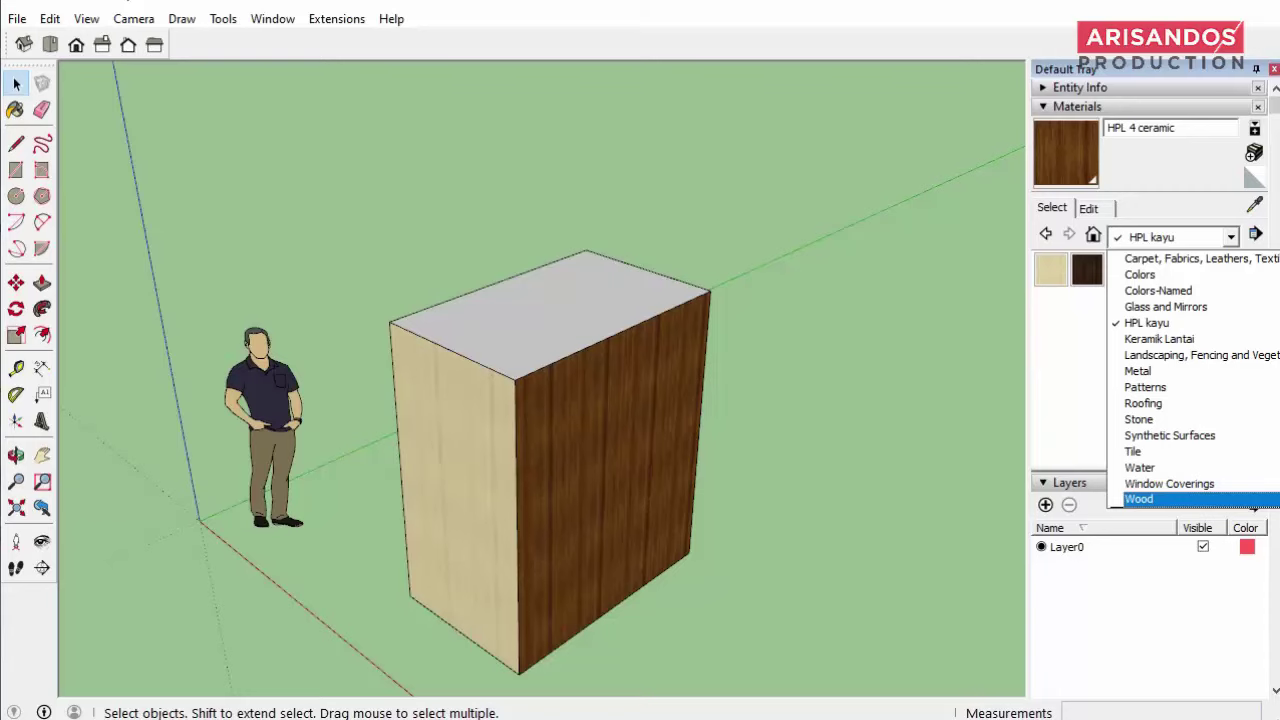
{"action": "key", "text": "Escape"}
{"action": "key", "text": "super+e"}
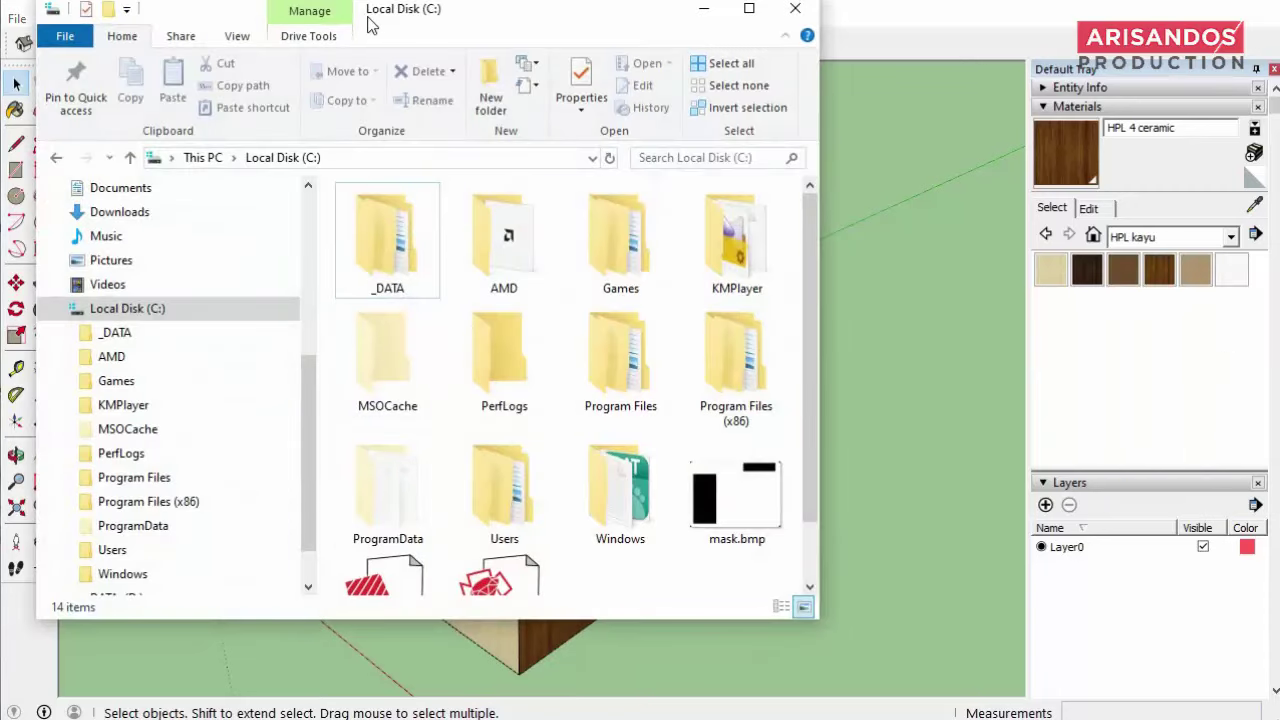
Reposition the Local Disk (C:) Explorer window and bring up its View ribbon options
{"action": "left_click_drag", "start_coordinate": [370, 22], "coordinate": [510, 67]}
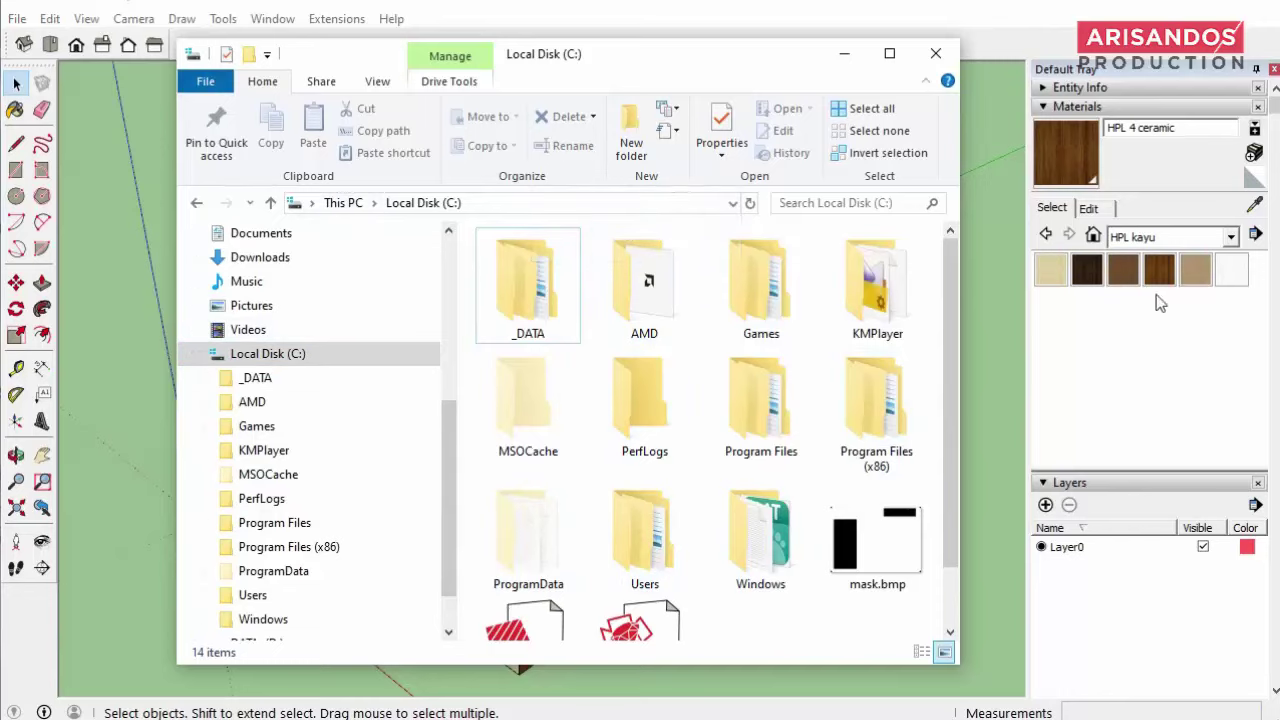
{"action": "left_click", "coordinate": [1212, 242]}
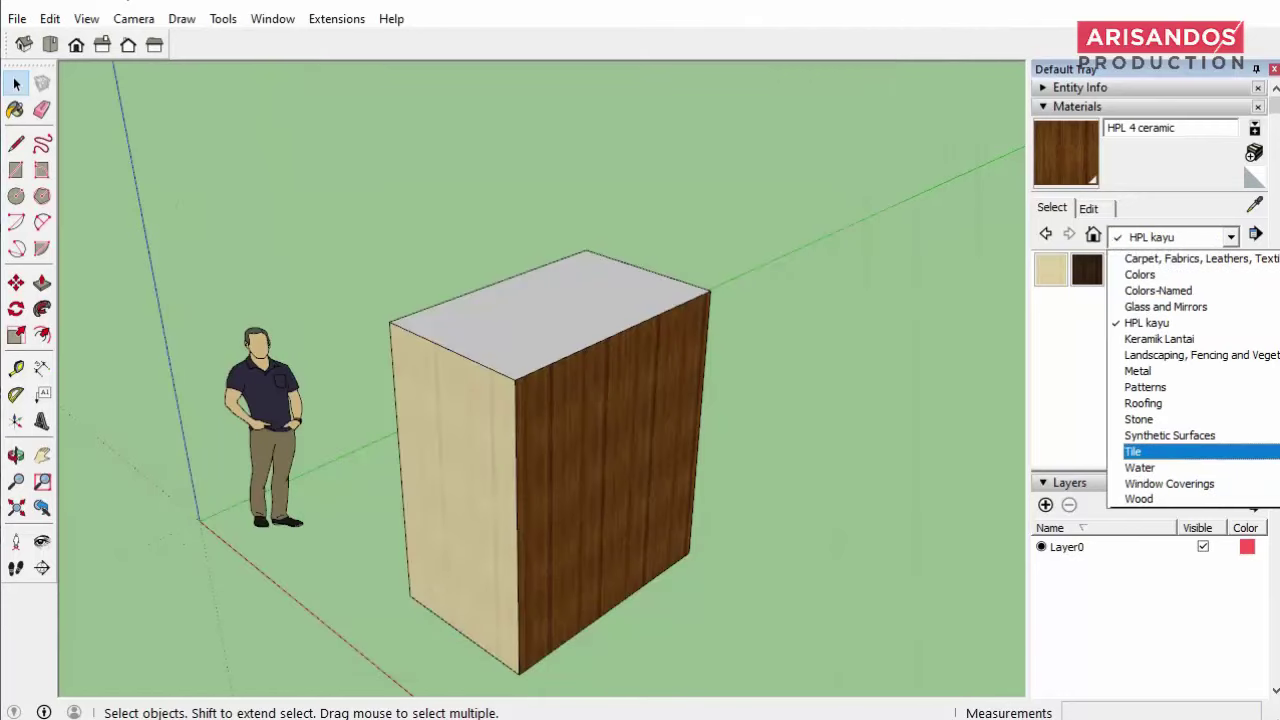
{"action": "key", "text": "alt+Tab"}
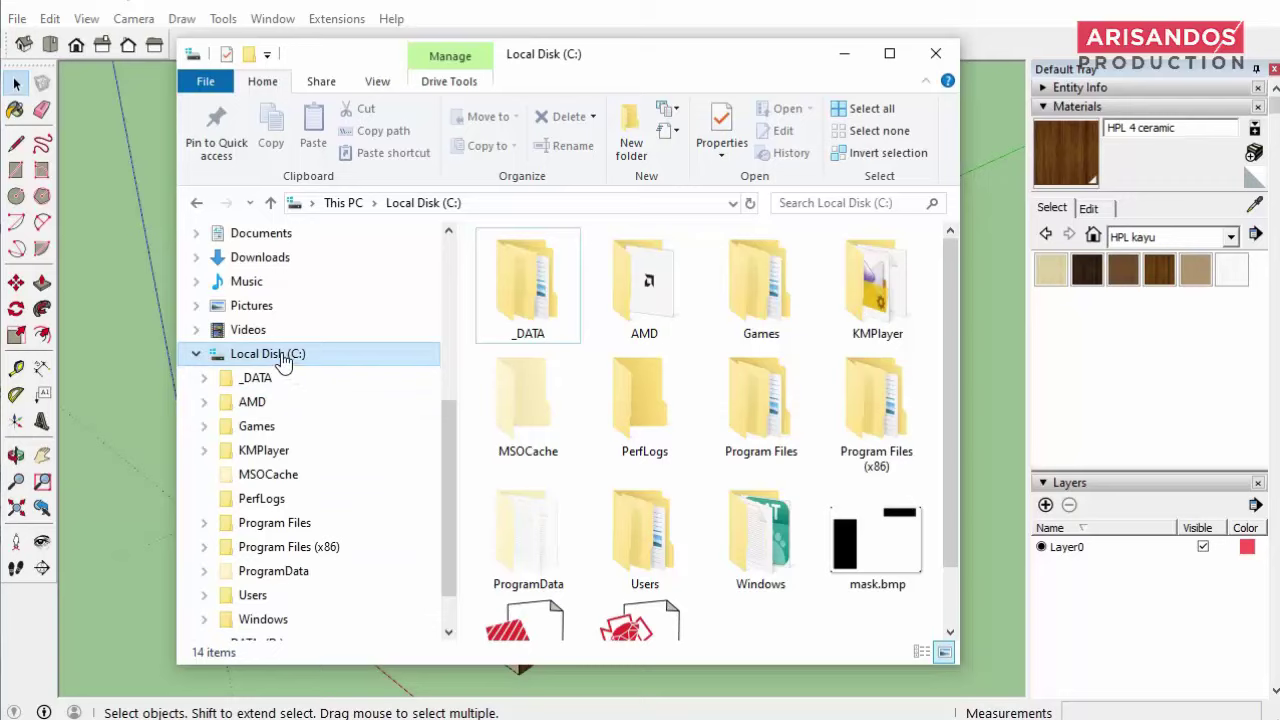
{"action": "scroll", "coordinate": [283, 362], "scroll_direction": "down", "scroll_amount": 1}
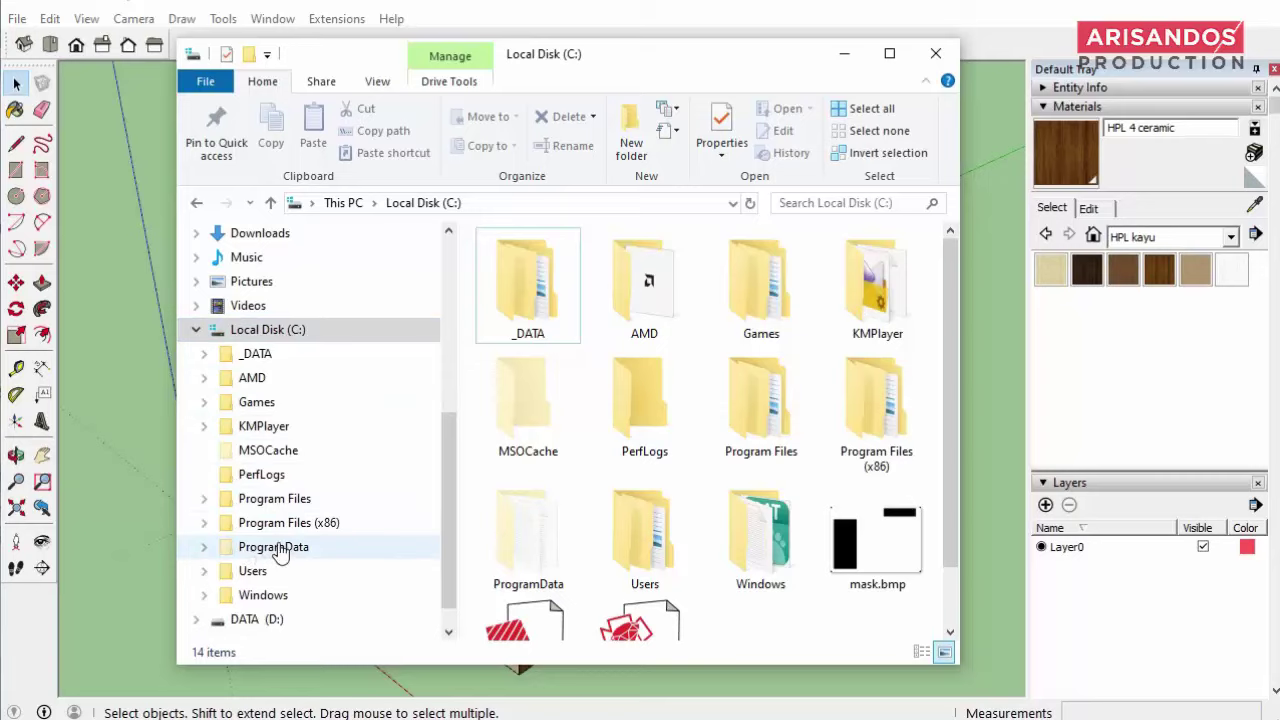
{"action": "left_click", "coordinate": [377, 81]}
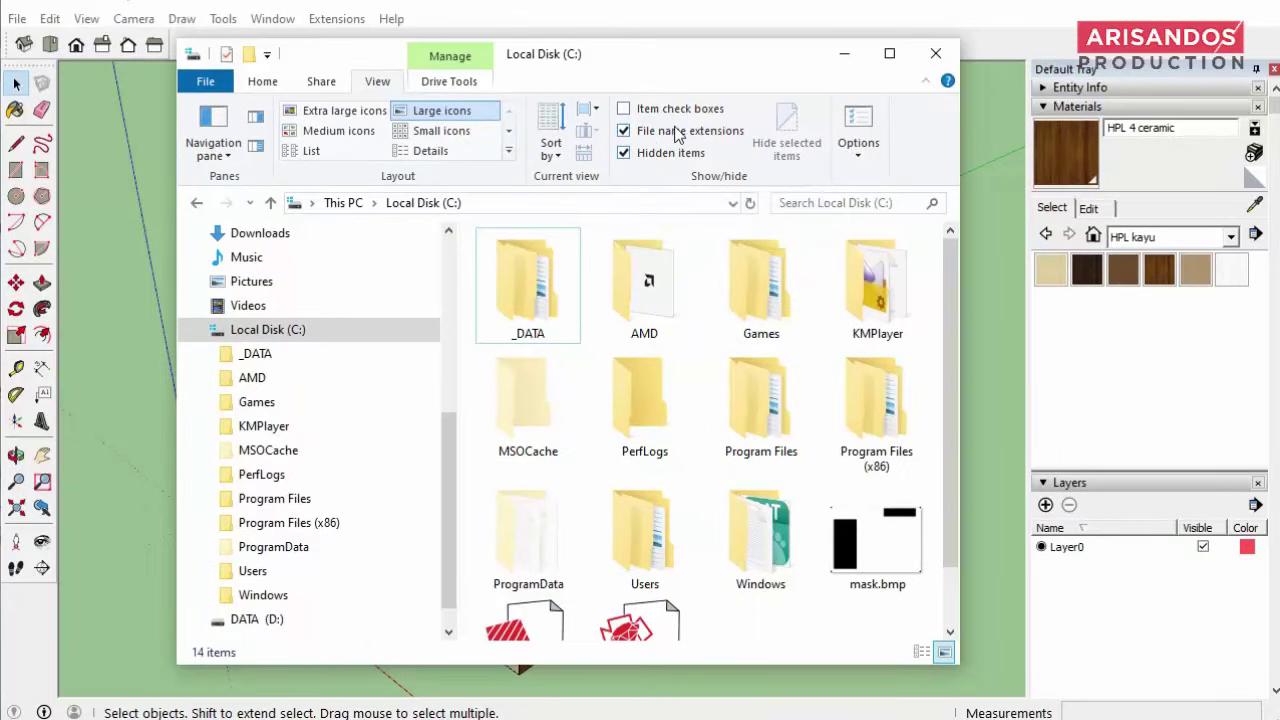
Open ProgramData and then its SketchUp folder
{"action": "left_click", "coordinate": [275, 557]}
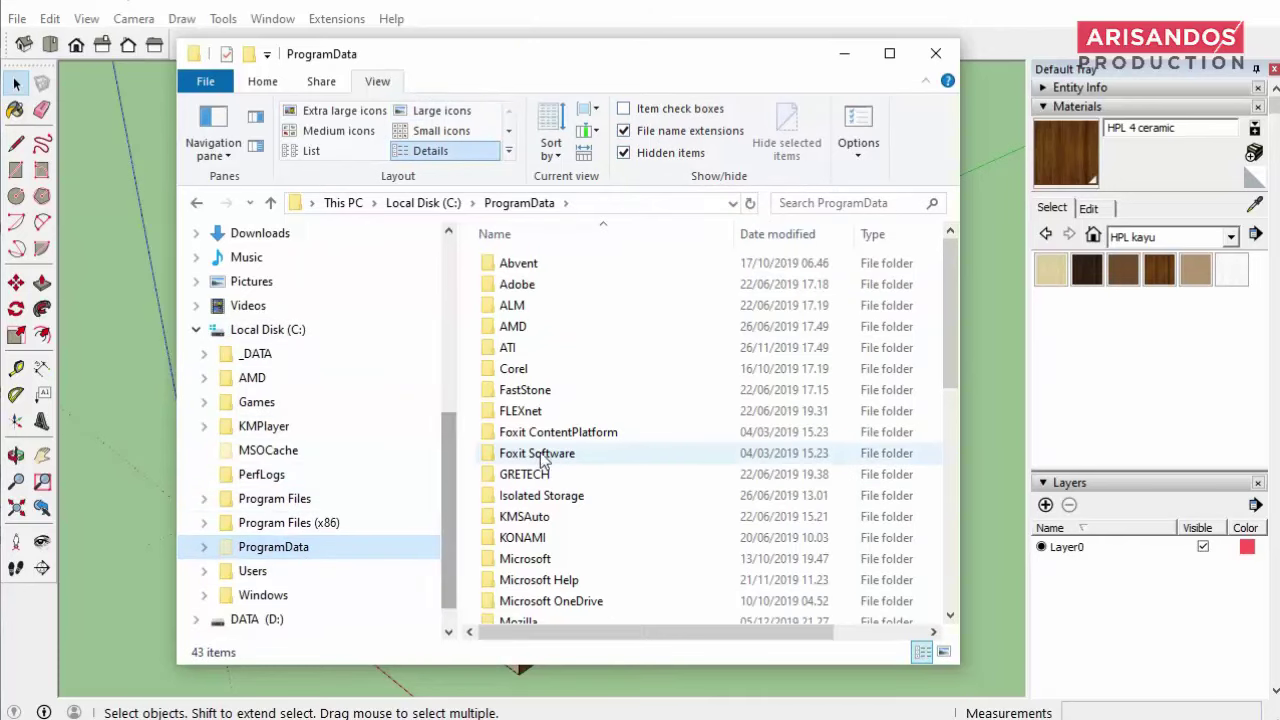
{"action": "scroll", "coordinate": [540, 452], "scroll_direction": "down", "scroll_amount": 1}
{"action": "left_click_drag", "start_coordinate": [572, 665], "coordinate": [570, 695]}
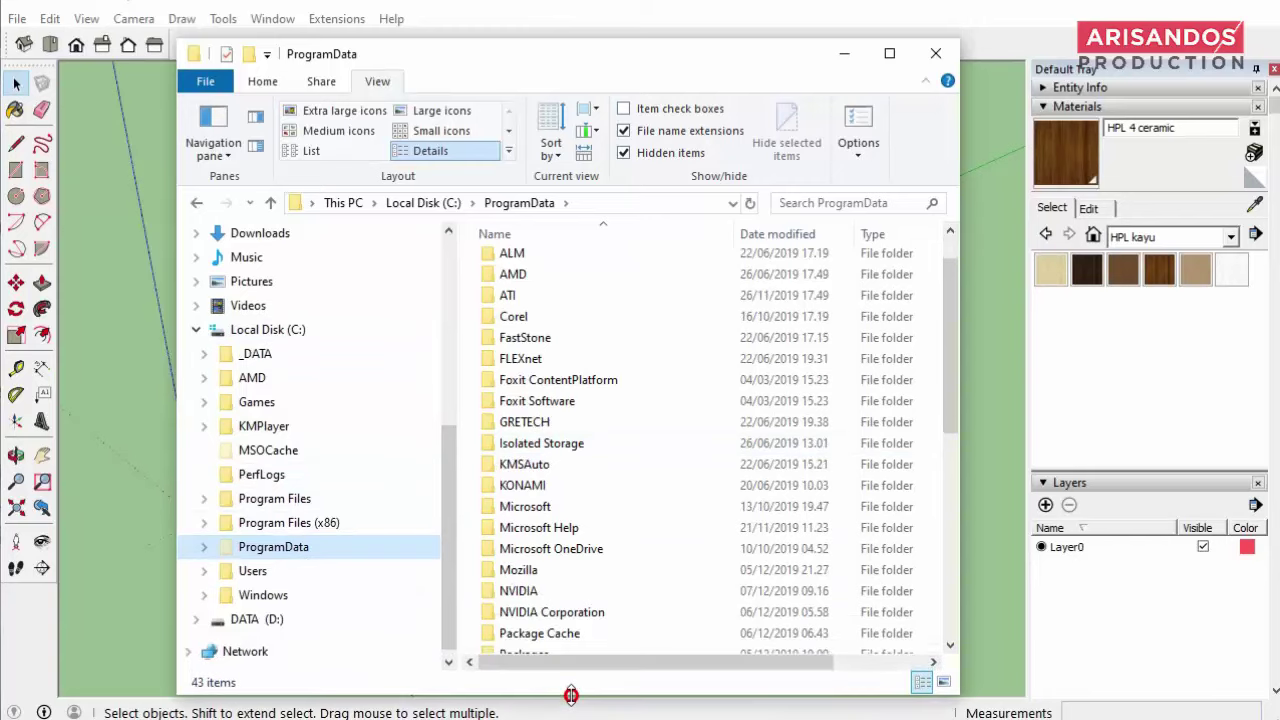
{"action": "scroll", "coordinate": [555, 560], "scroll_direction": "down", "scroll_amount": 2}
{"action": "scroll", "coordinate": [557, 540], "scroll_direction": "down", "scroll_amount": 1}
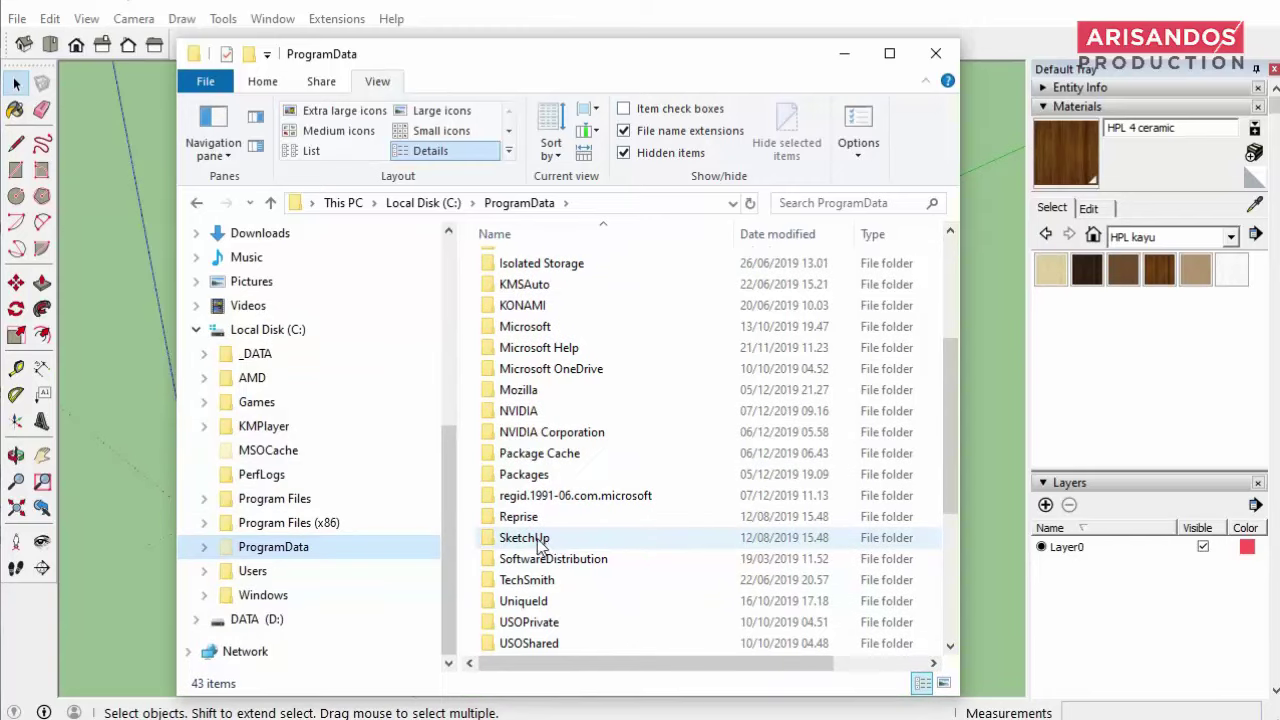
{"action": "double_click", "coordinate": [538, 541]}
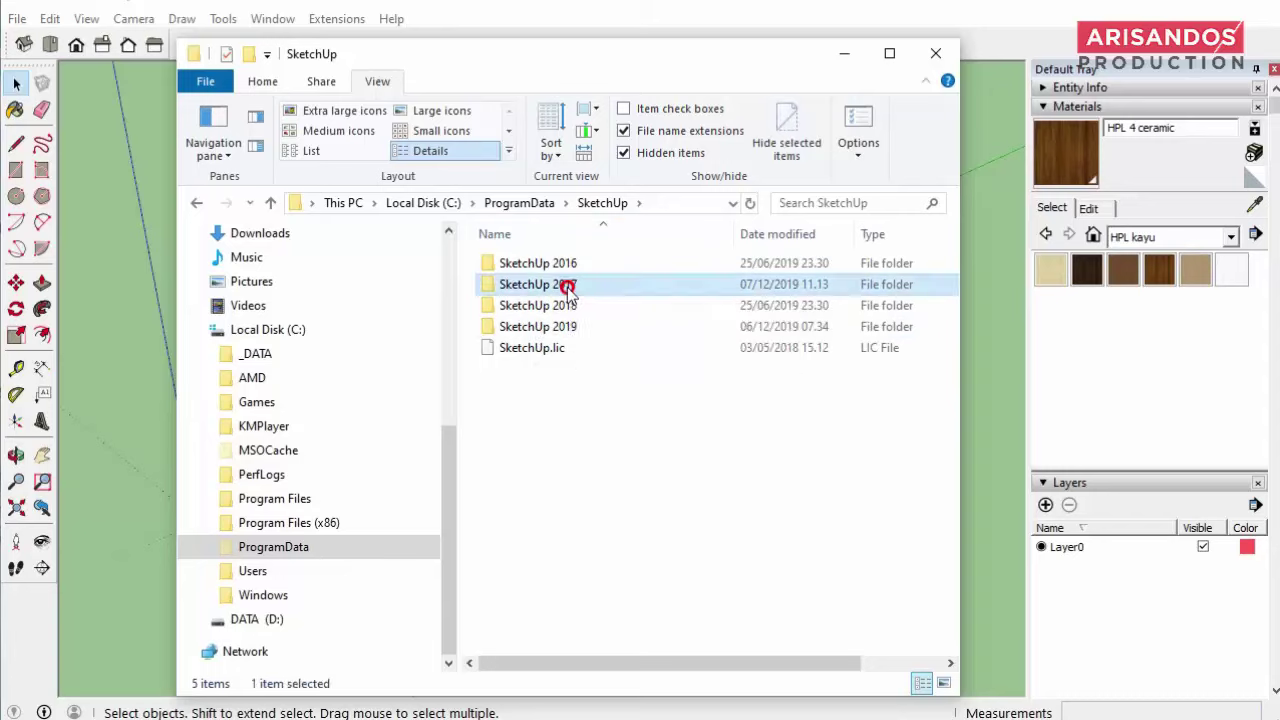
Go into SketchUp 2017 > SketchUp > Materials, switch to List view, and add a new folder
{"action": "double_click", "coordinate": [569, 287]}
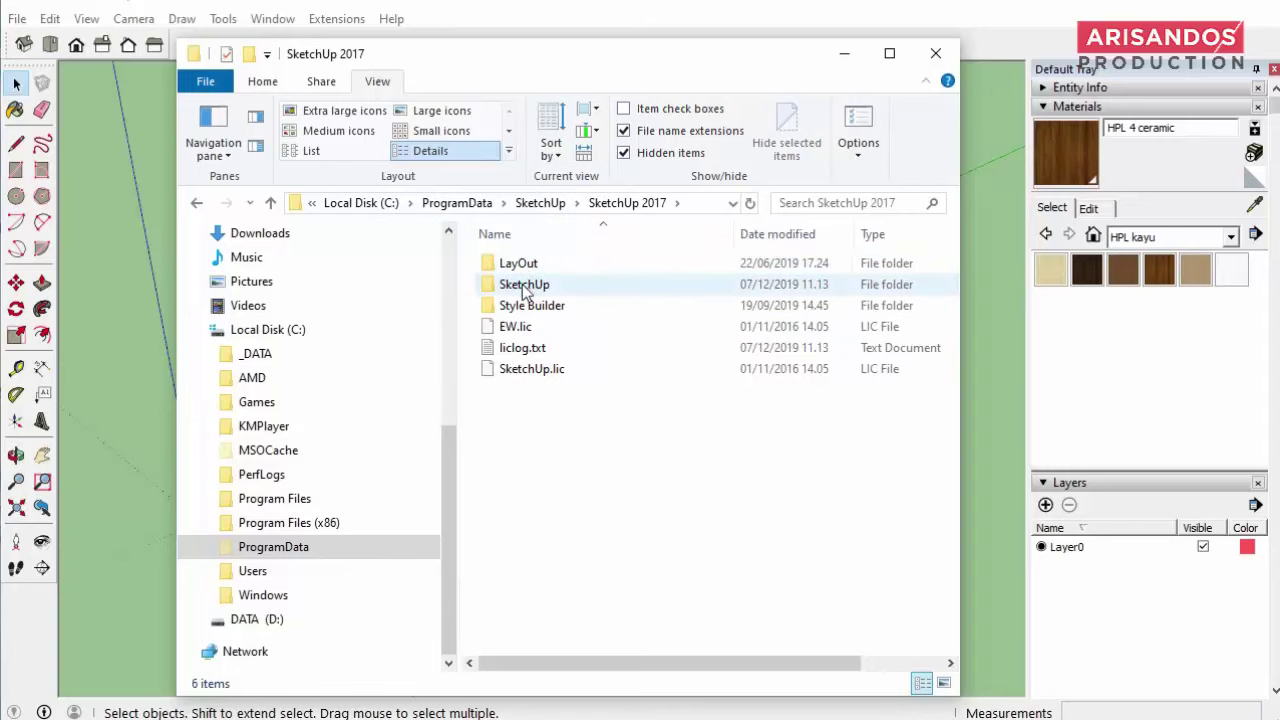
{"action": "double_click", "coordinate": [527, 285]}
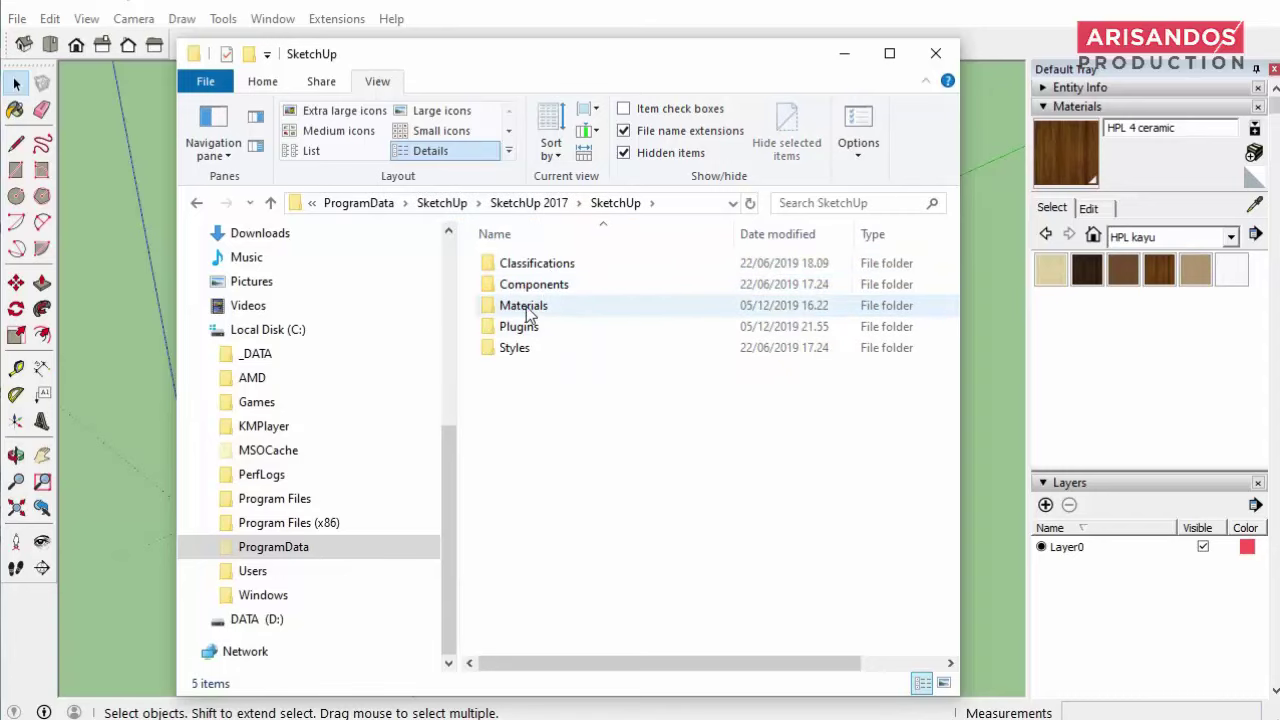
{"action": "double_click", "coordinate": [527, 309]}
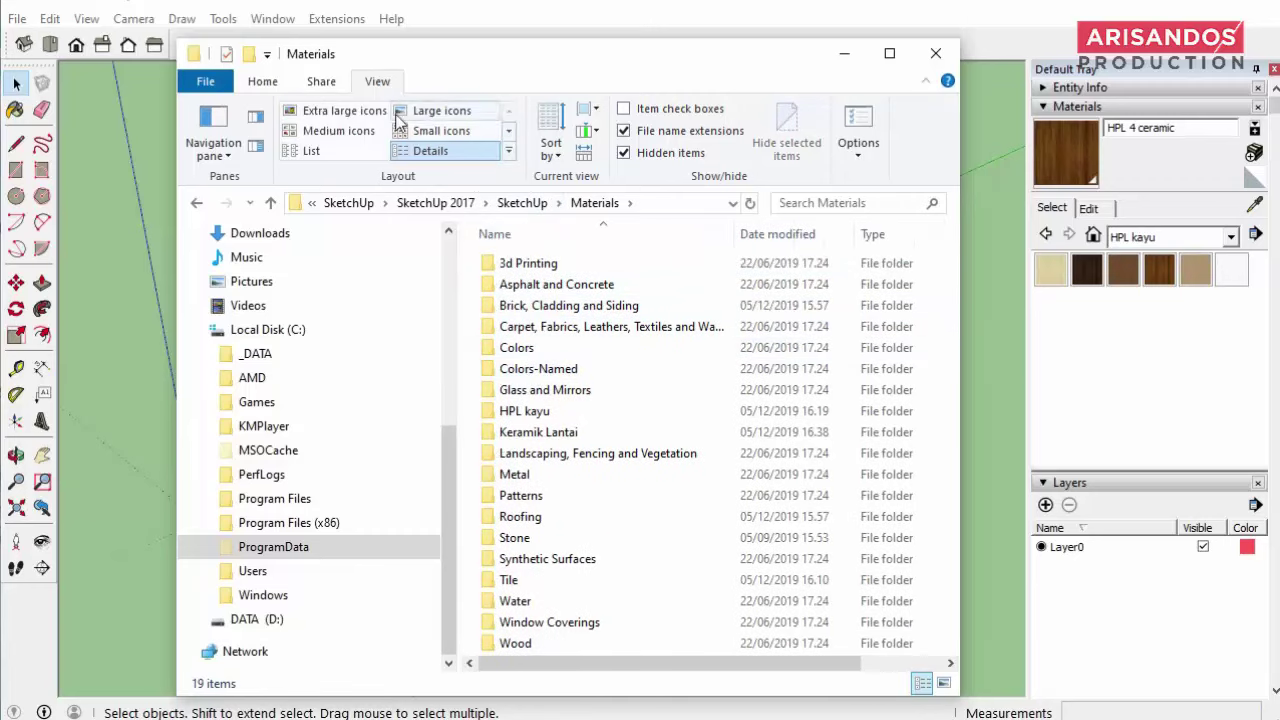
{"action": "left_click", "coordinate": [340, 150]}
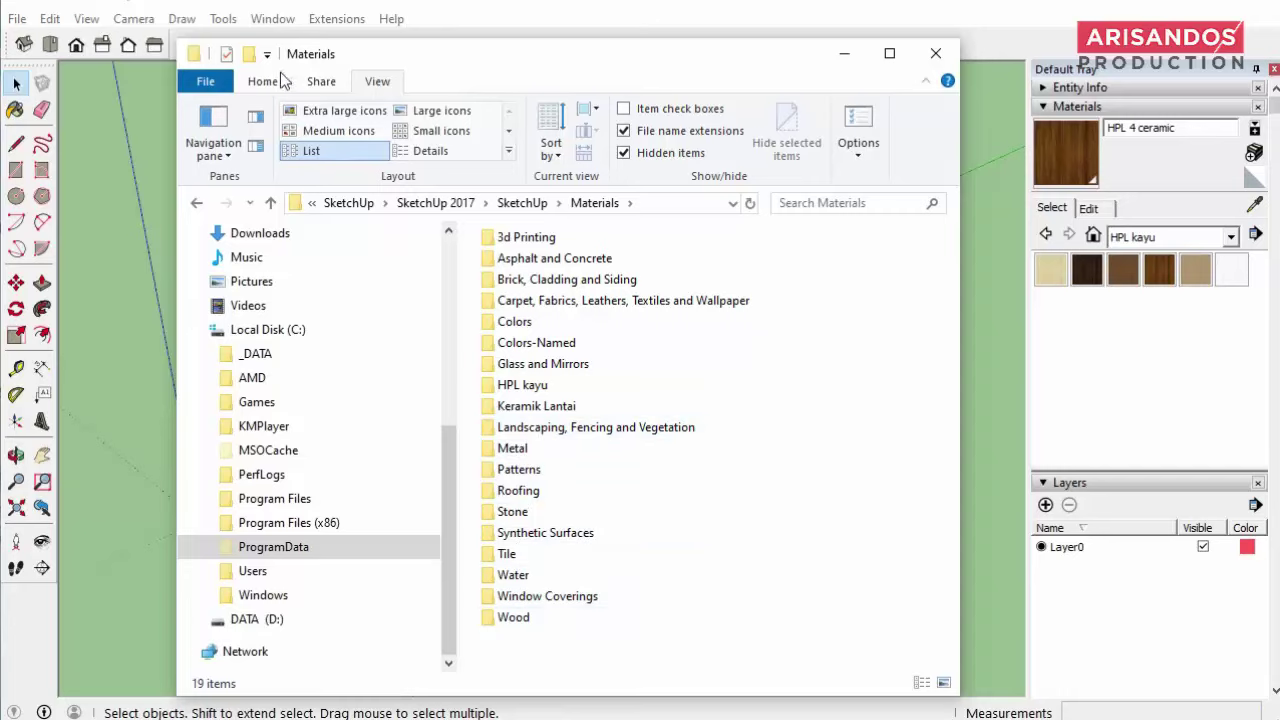
{"action": "left_click", "coordinate": [255, 56]}
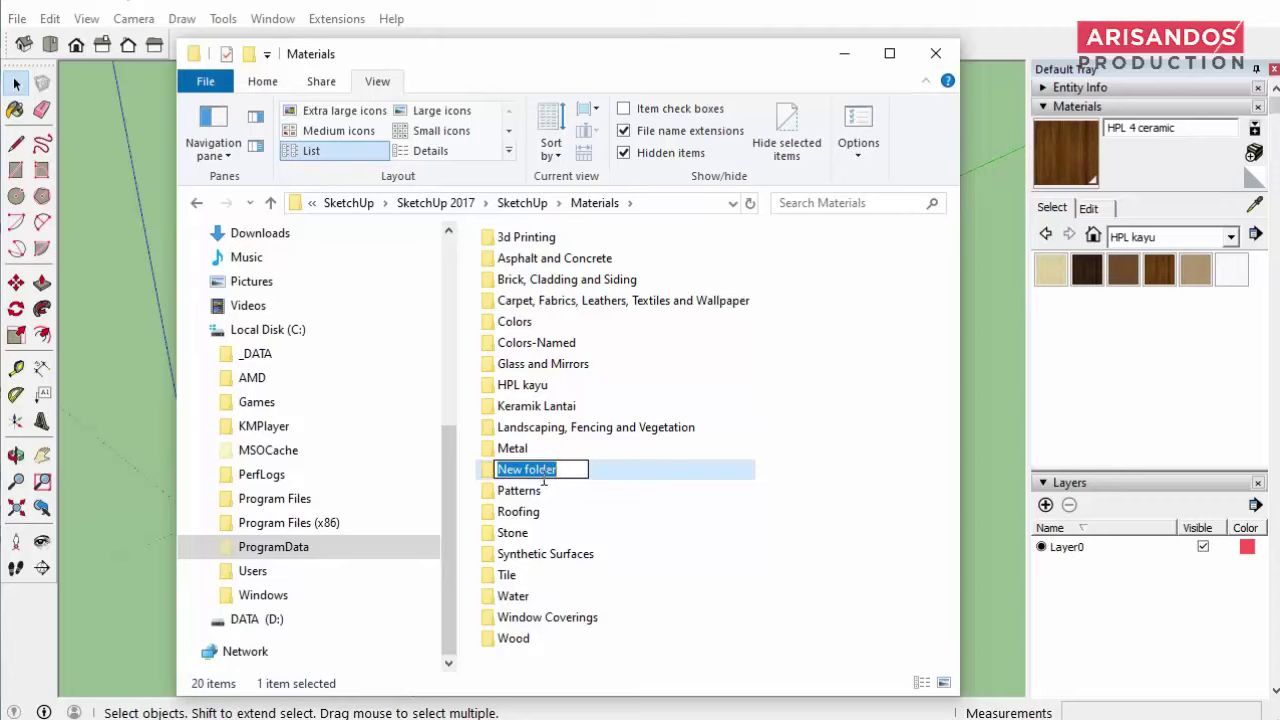
Rename the new folder to 'Wallpaper Dinding'
{"action": "type", "text": "W"}
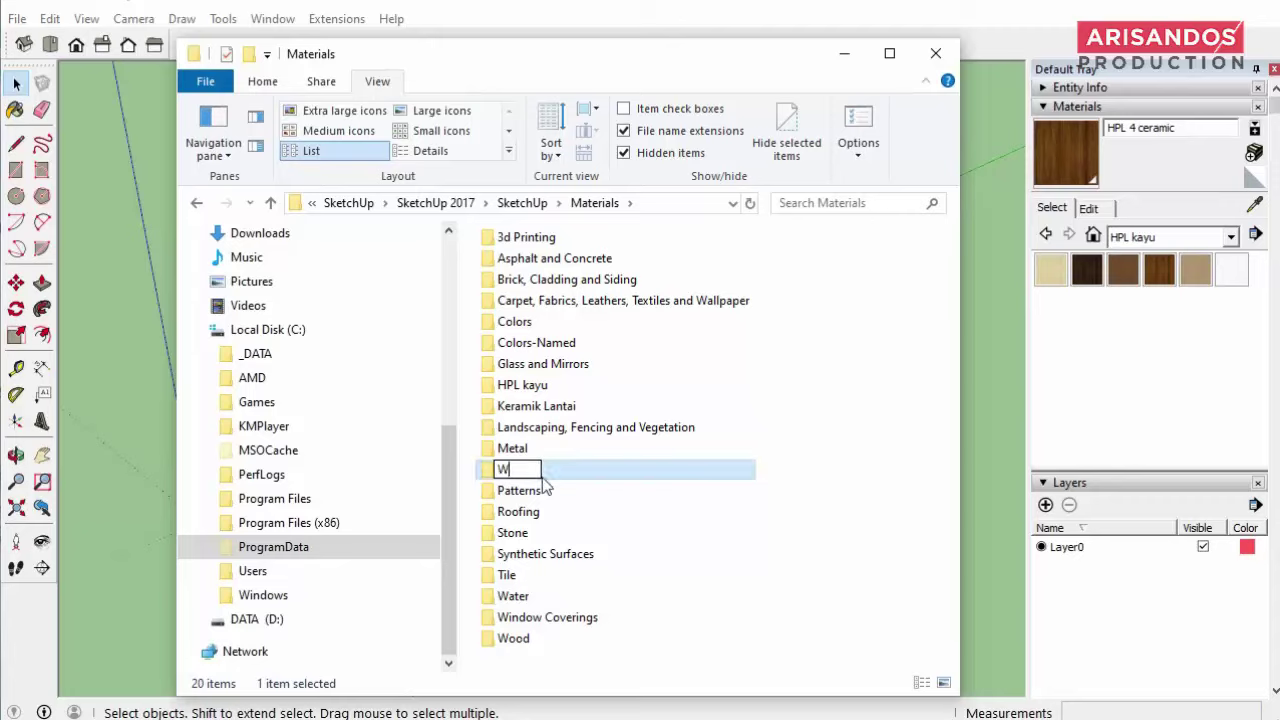
{"action": "type", "text": "allpaper"}
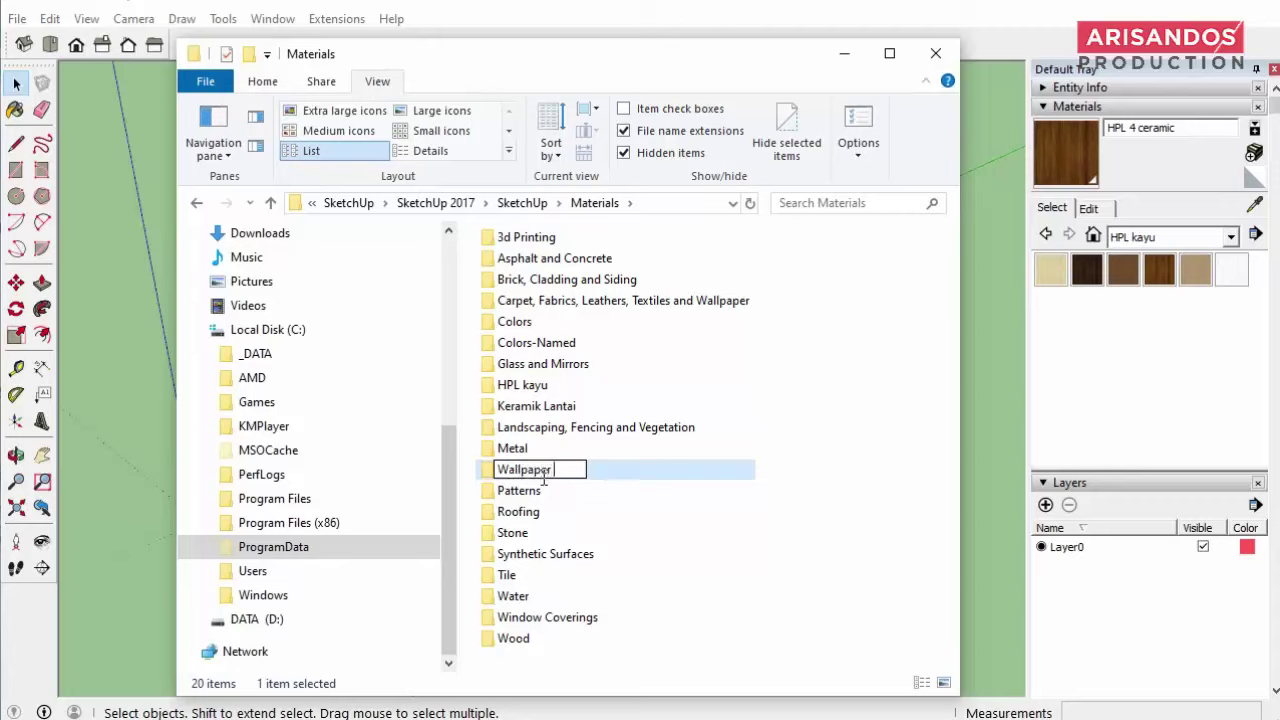
{"action": "type", "text": " Dinding"}
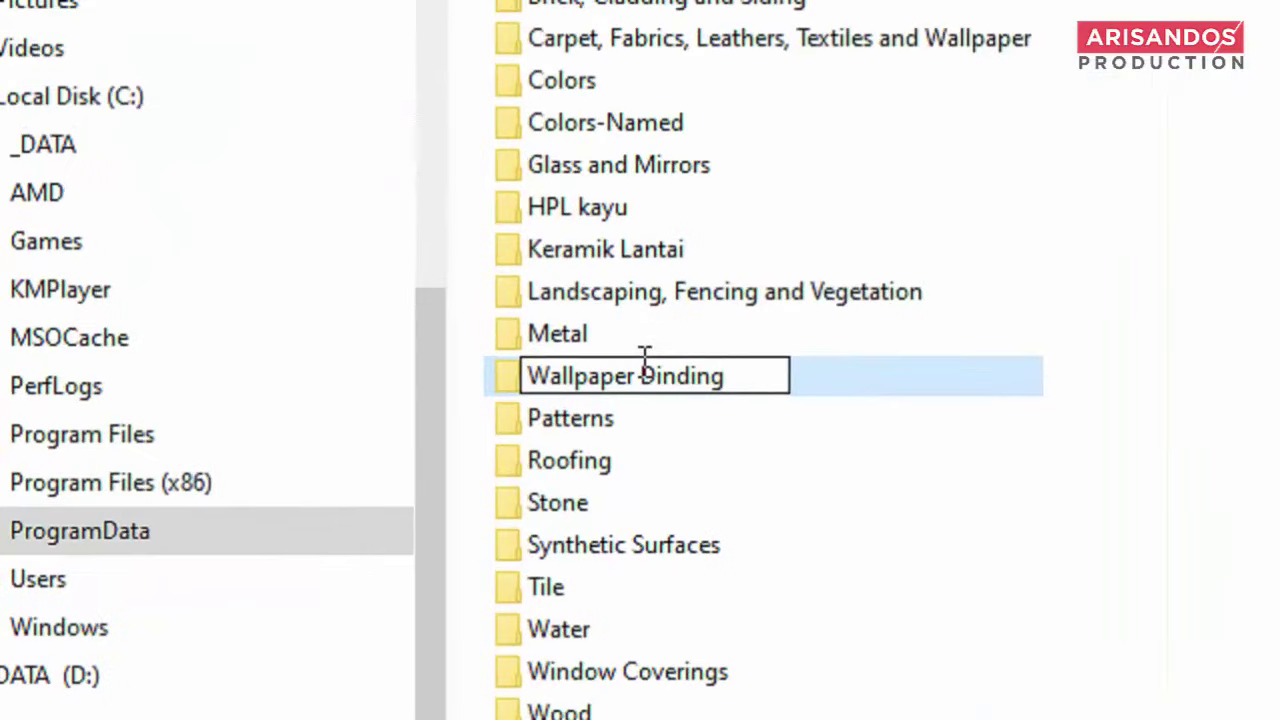
{"action": "key", "text": "Return"}
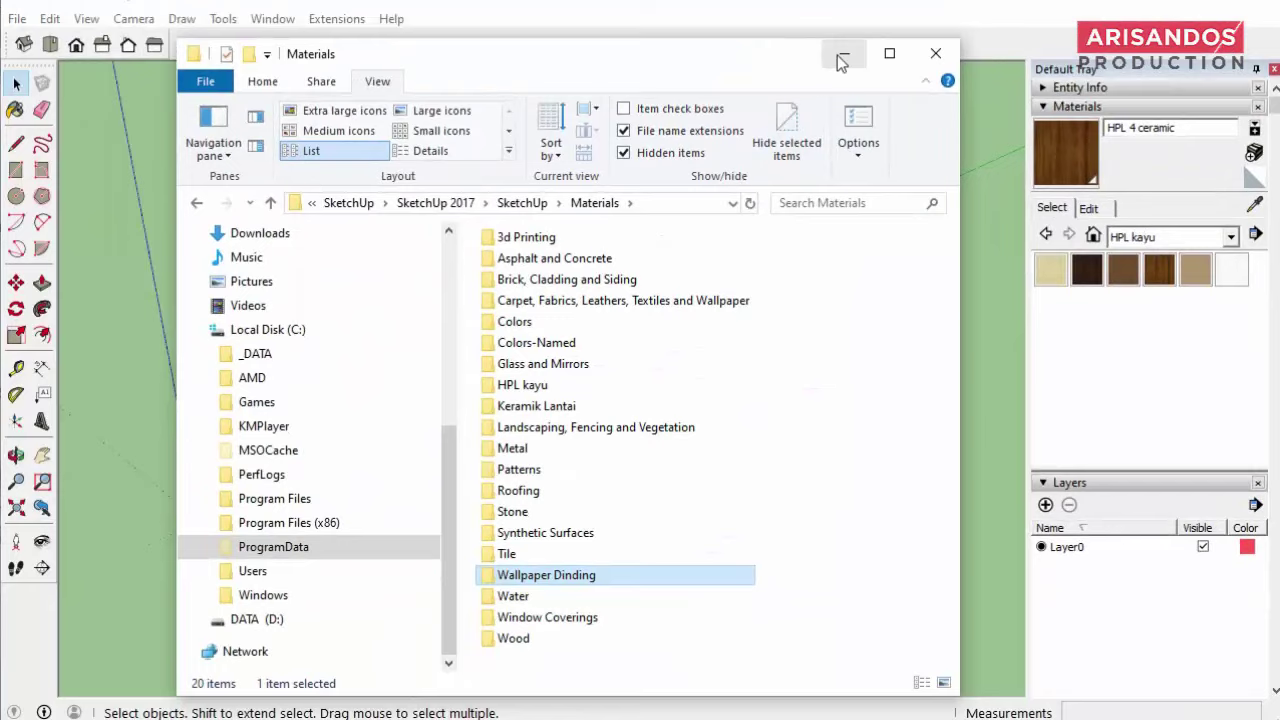
Minimize Explorer and switch Materials to the Carpet, Fabrics, Leathers, Textiles and Wallpaper collection
{"action": "left_click", "coordinate": [842, 55]}
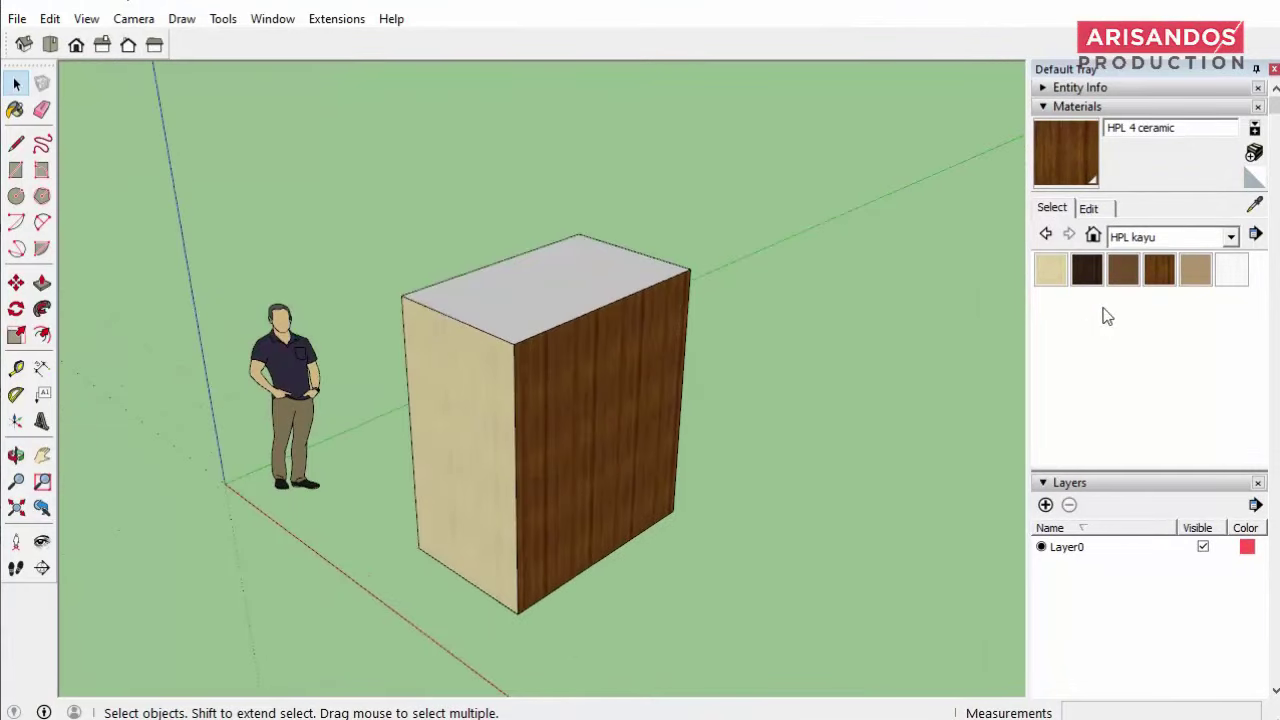
{"action": "left_click", "coordinate": [1162, 237]}
{"action": "scroll", "coordinate": [1160, 250], "scroll_direction": "up", "scroll_amount": 1}
{"action": "left_click", "coordinate": [1157, 257]}
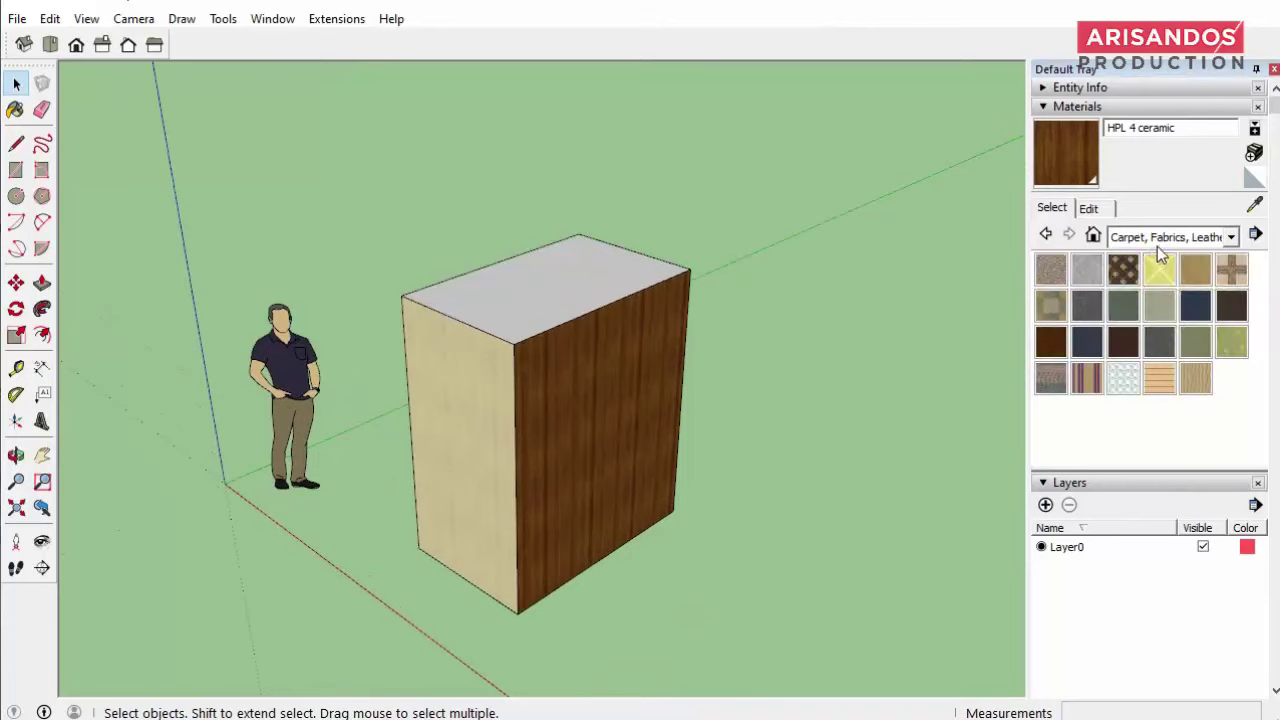
{"action": "left_click", "coordinate": [1158, 240]}
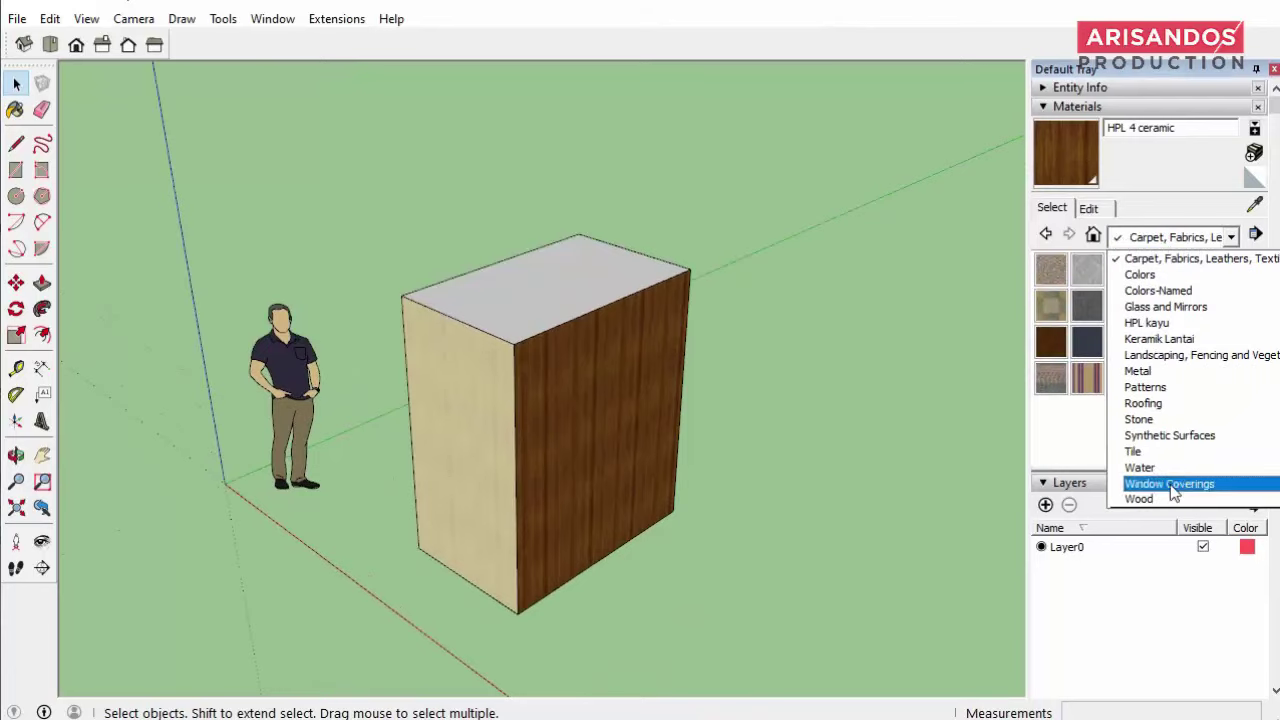
{"action": "scroll", "coordinate": [1175, 465], "scroll_direction": "up", "scroll_amount": 2}
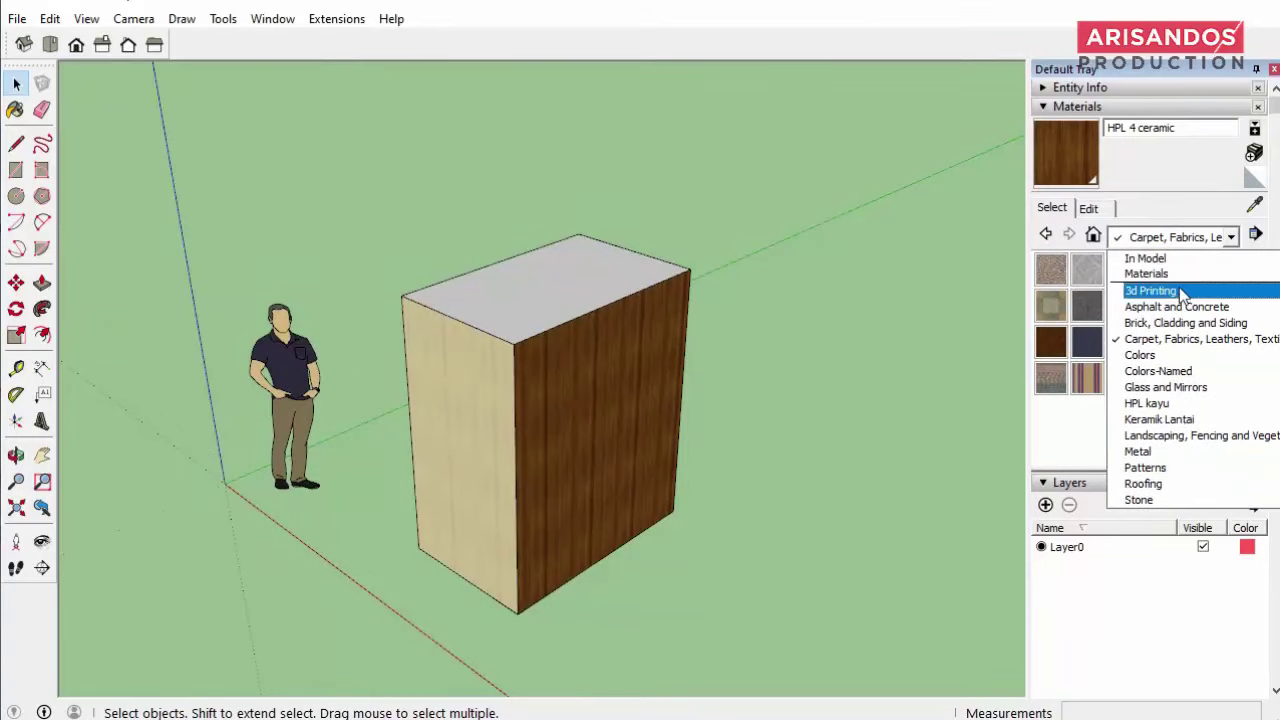
{"action": "left_click", "coordinate": [1047, 465]}
{"action": "scroll", "coordinate": [462, 475], "scroll_direction": "down", "scroll_amount": 2}
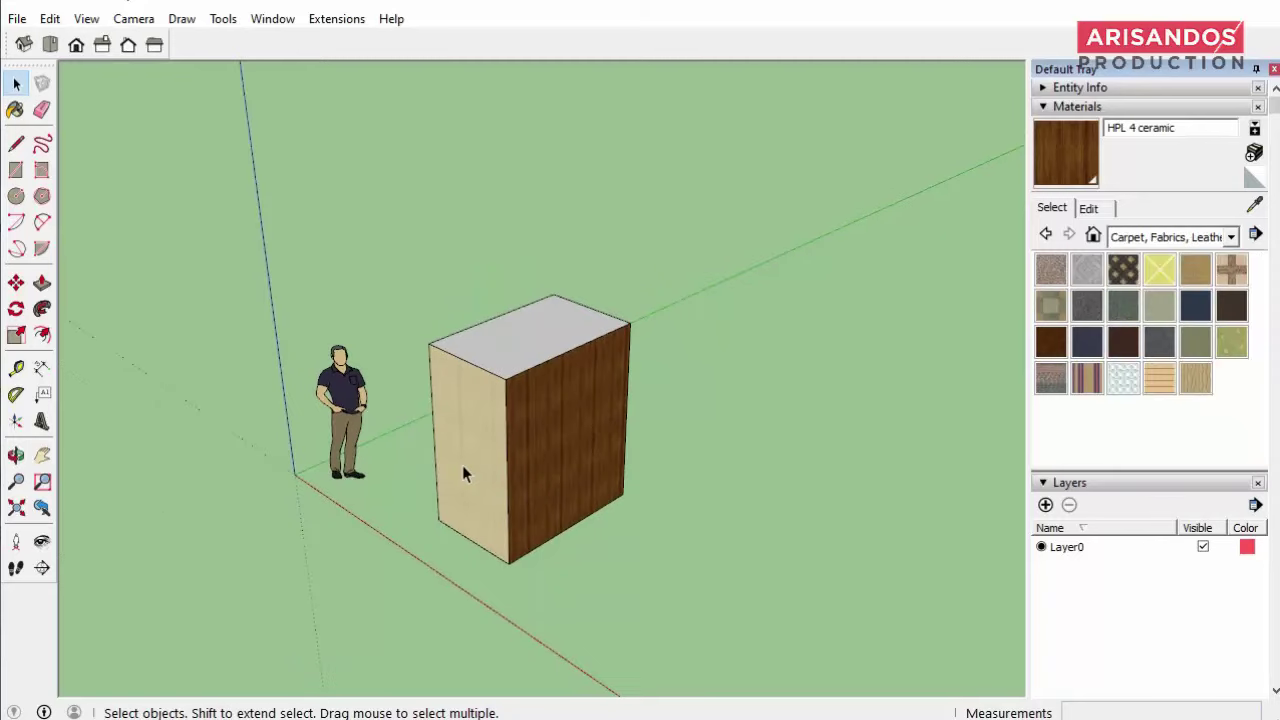
{"action": "middle_click_drag", "start_coordinate": [463, 467], "coordinate": [491, 305]}
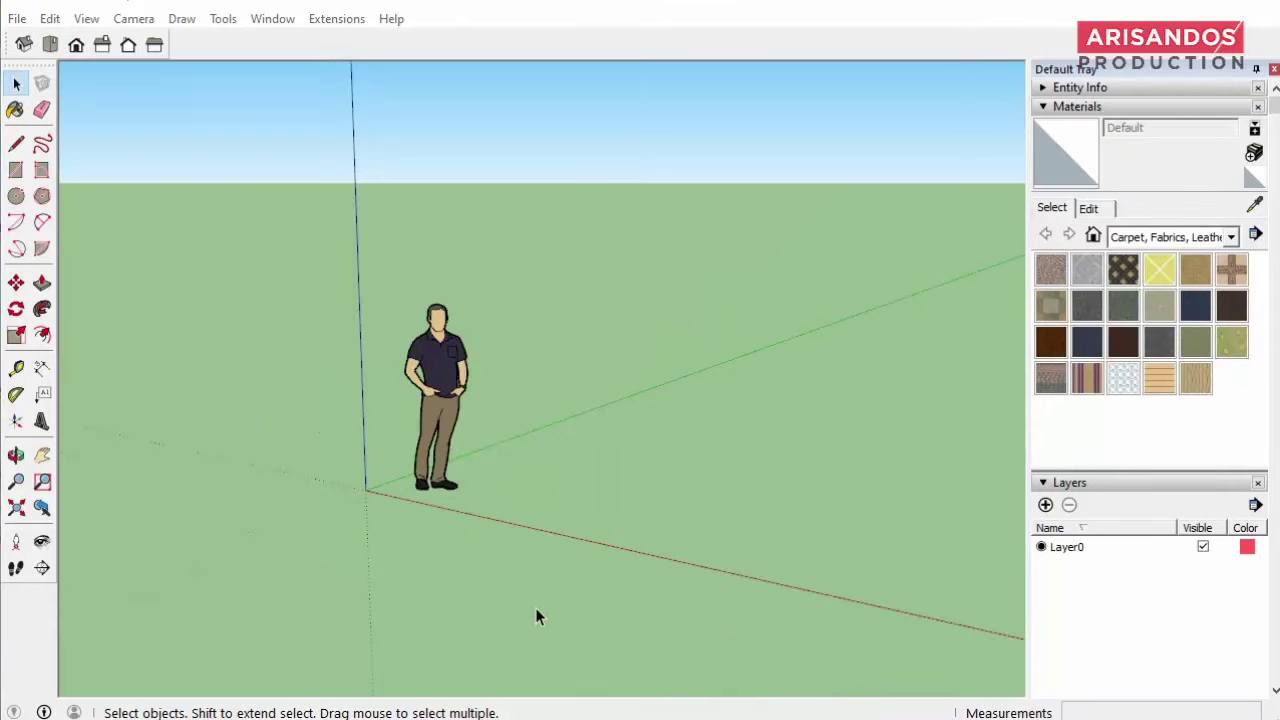
Draw a ground rectangle beside the figure and push/pull it up 1.03 m into a box
{"action": "scroll", "coordinate": [480, 375], "scroll_direction": "up", "scroll_amount": 4}
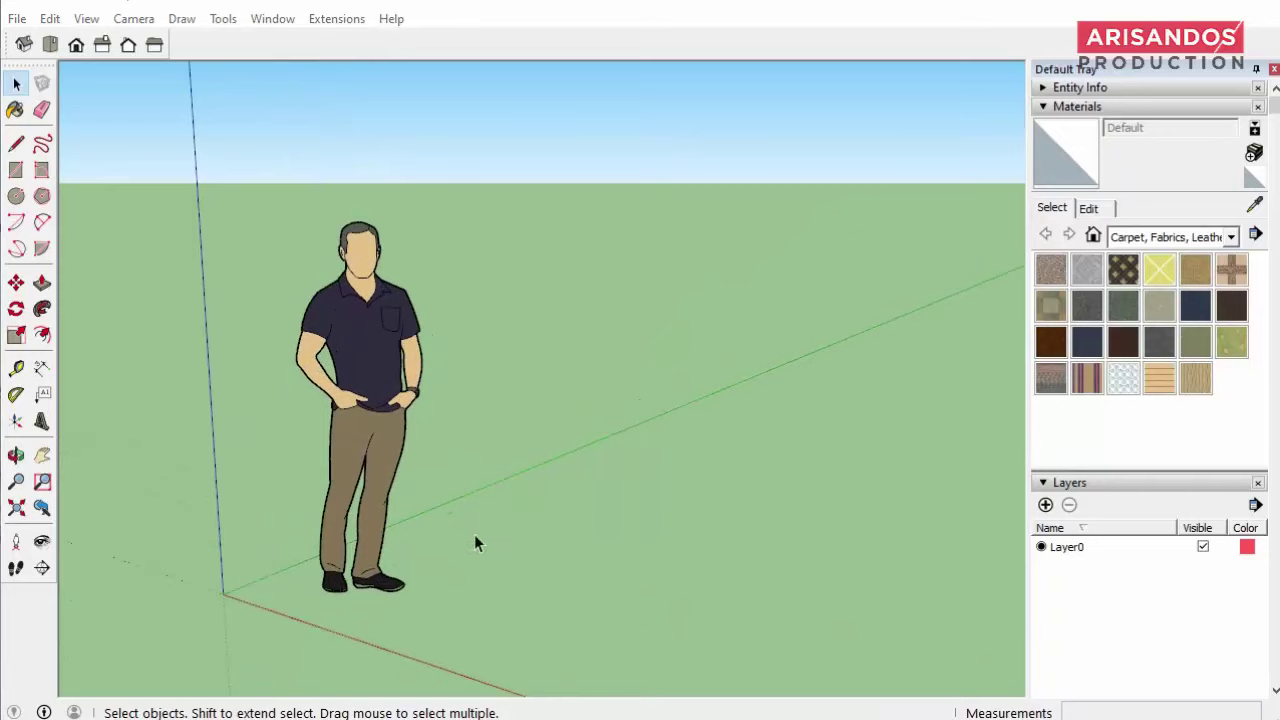
{"action": "scroll", "coordinate": [474, 543], "scroll_direction": "down", "scroll_amount": 1}
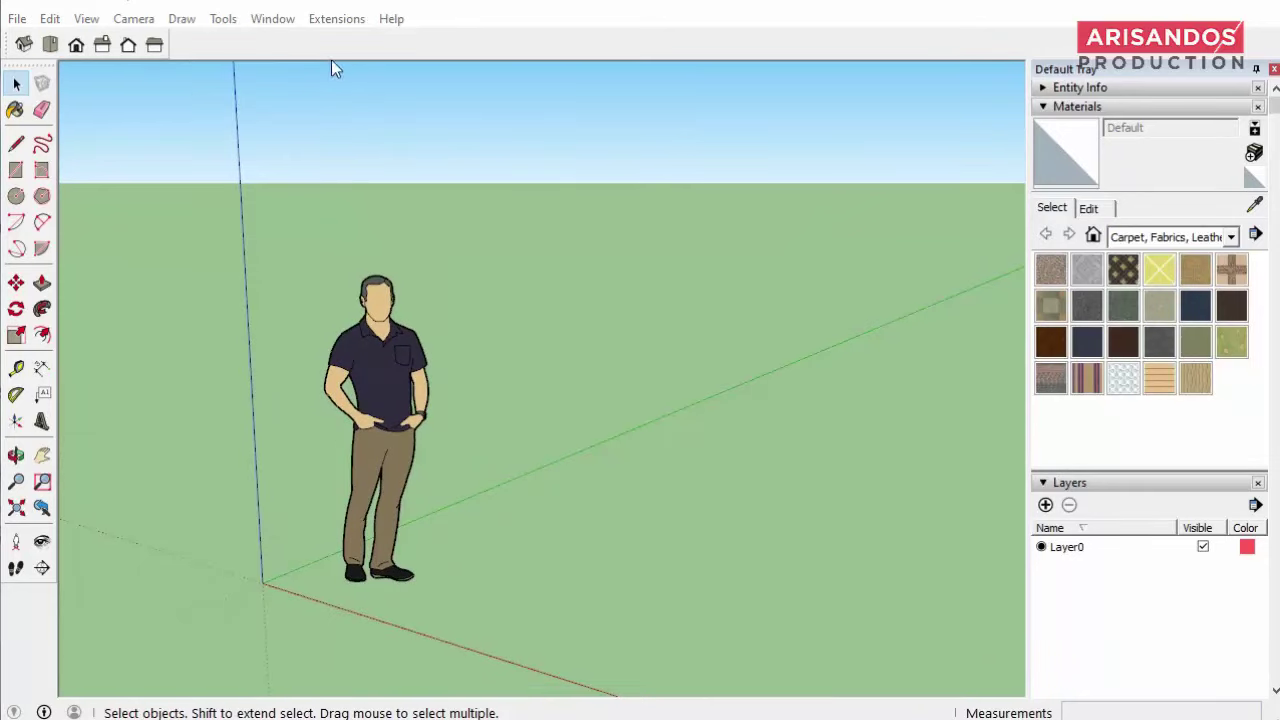
{"action": "scroll", "coordinate": [420, 130], "scroll_direction": "down", "scroll_amount": 1}
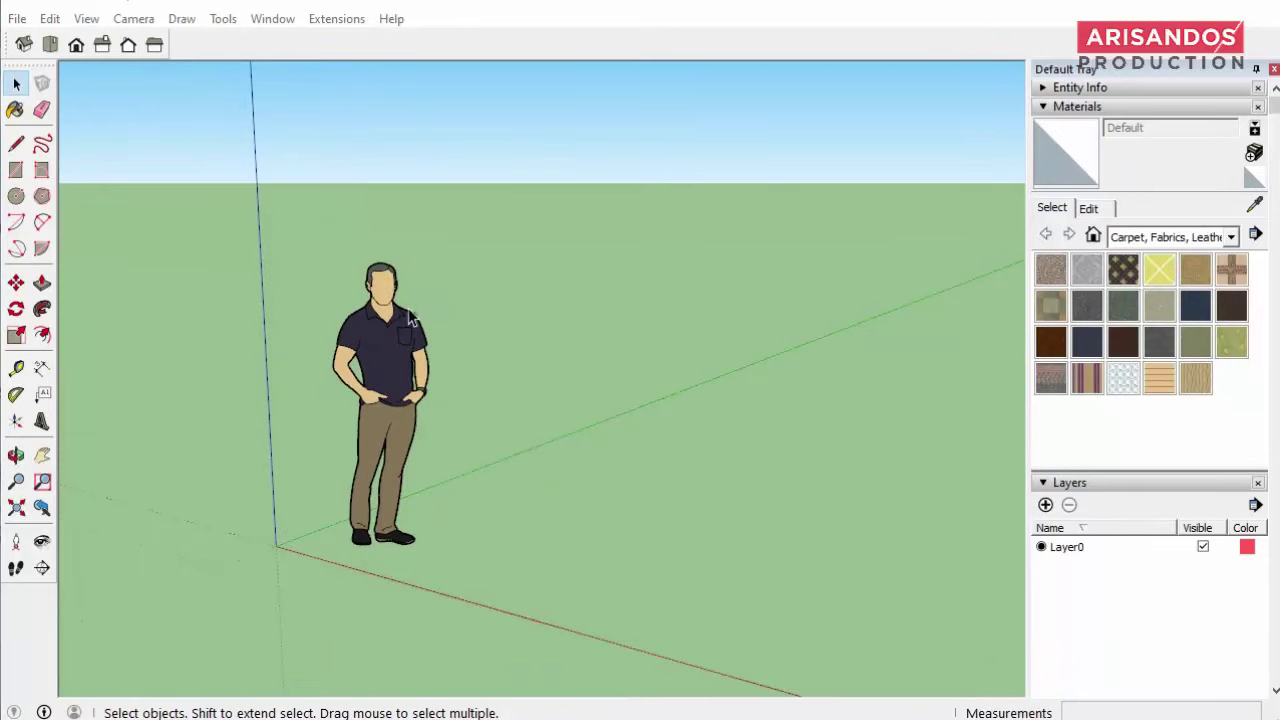
{"action": "scroll", "coordinate": [258, 235], "scroll_direction": "up", "scroll_amount": 1}
{"action": "scroll", "coordinate": [258, 235], "scroll_direction": "up", "scroll_amount": 1}
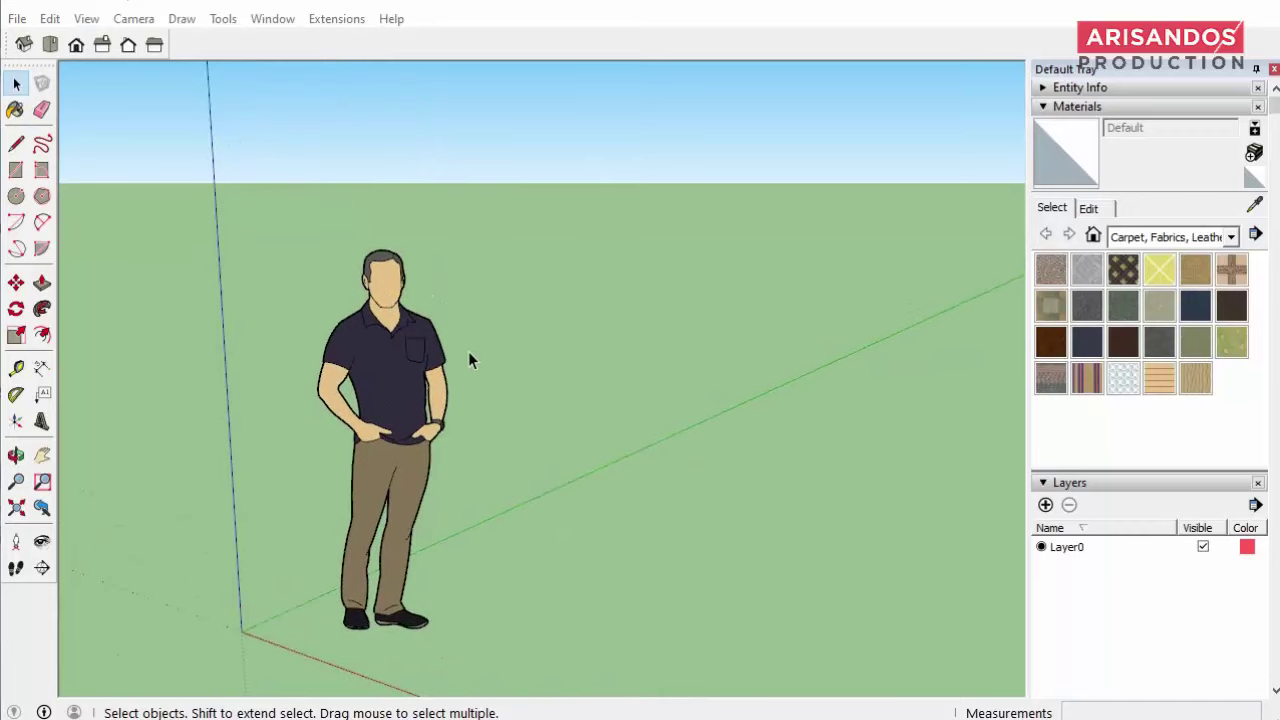
{"action": "scroll", "coordinate": [277, 261], "scroll_direction": "down", "scroll_amount": 2}
{"action": "left_click", "coordinate": [16, 170]}
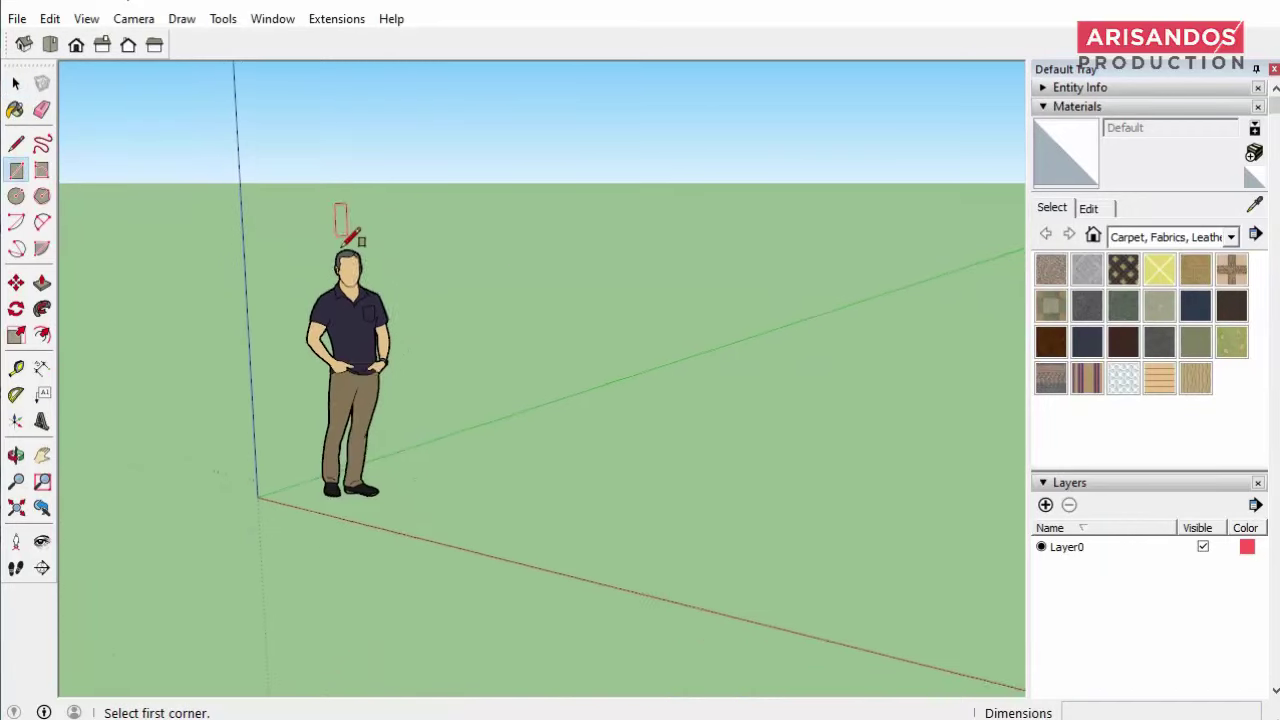
{"action": "left_click", "coordinate": [459, 478]}
{"action": "left_click", "coordinate": [684, 470]}
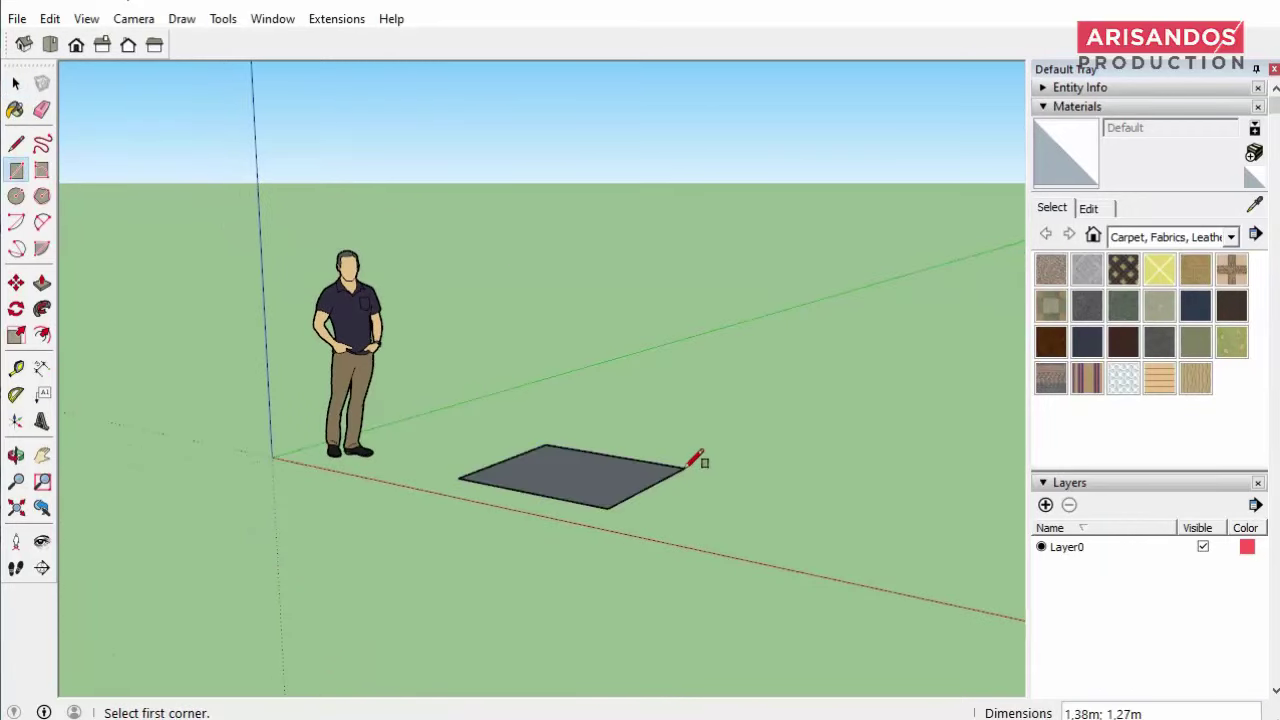
{"action": "key", "text": "p"}
{"action": "left_click", "coordinate": [580, 466]}
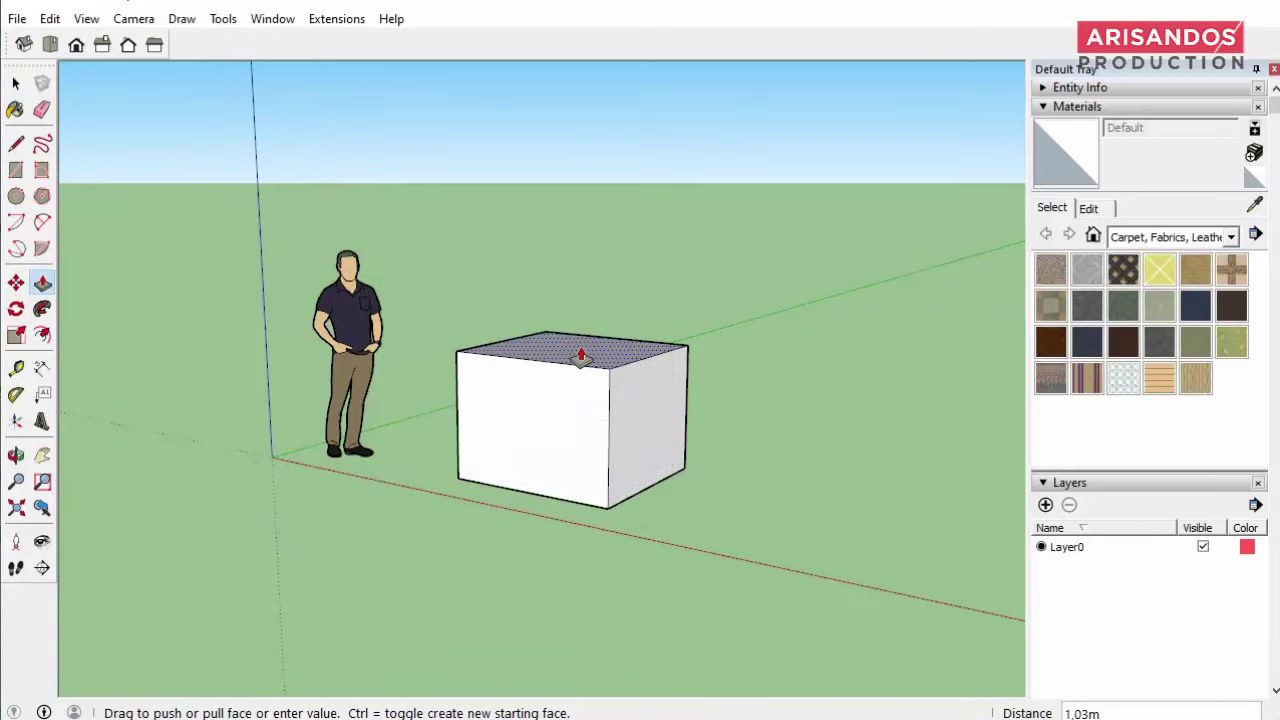
{"action": "left_click", "coordinate": [580, 357]}
Return to the Select tool and orbit to view the new box's right side
{"action": "scroll", "coordinate": [302, 342], "scroll_direction": "down", "scroll_amount": 2}
{"action": "middle_click_drag", "start_coordinate": [302, 342], "coordinate": [551, 326]}
{"action": "scroll", "coordinate": [474, 386], "scroll_direction": "up", "scroll_amount": 2}
{"action": "scroll", "coordinate": [474, 386], "scroll_direction": "up", "scroll_amount": 1}
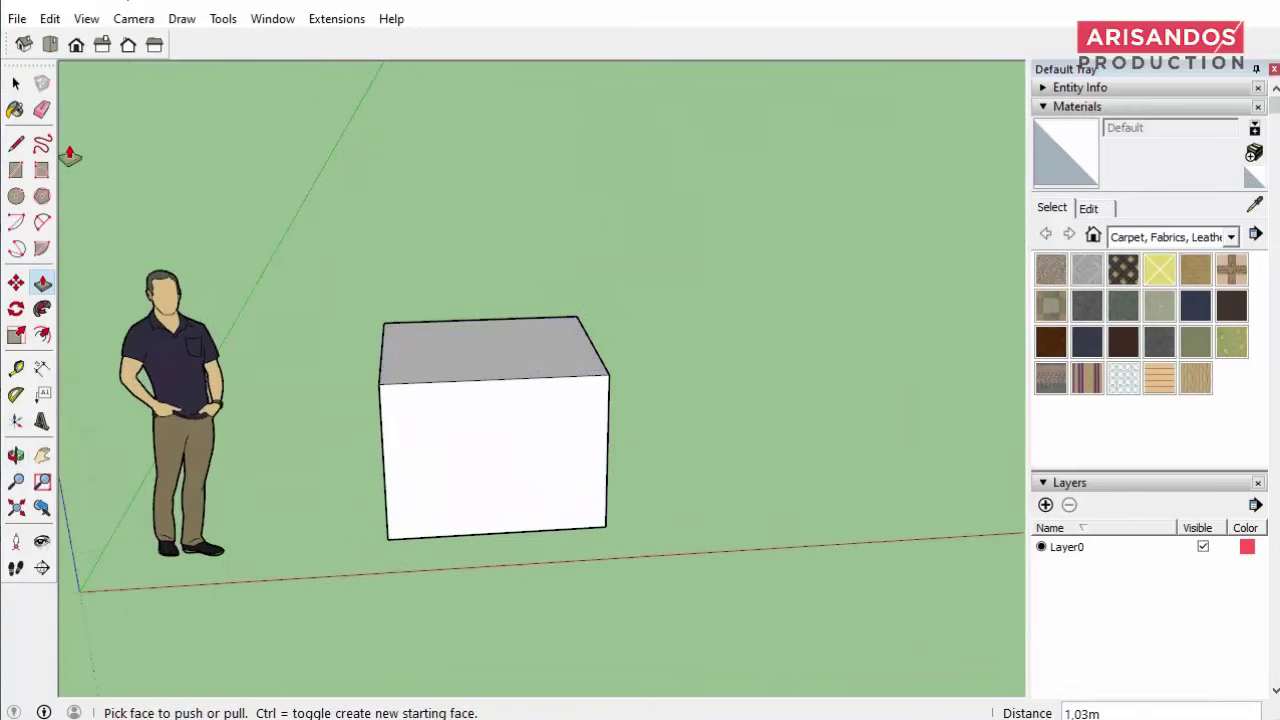
{"action": "left_click", "coordinate": [18, 84]}
{"action": "scroll", "coordinate": [736, 386], "scroll_direction": "down", "scroll_amount": 2}
{"action": "middle_click_drag", "start_coordinate": [736, 386], "coordinate": [609, 423]}
{"action": "scroll", "coordinate": [609, 423], "scroll_direction": "up", "scroll_amount": 3}
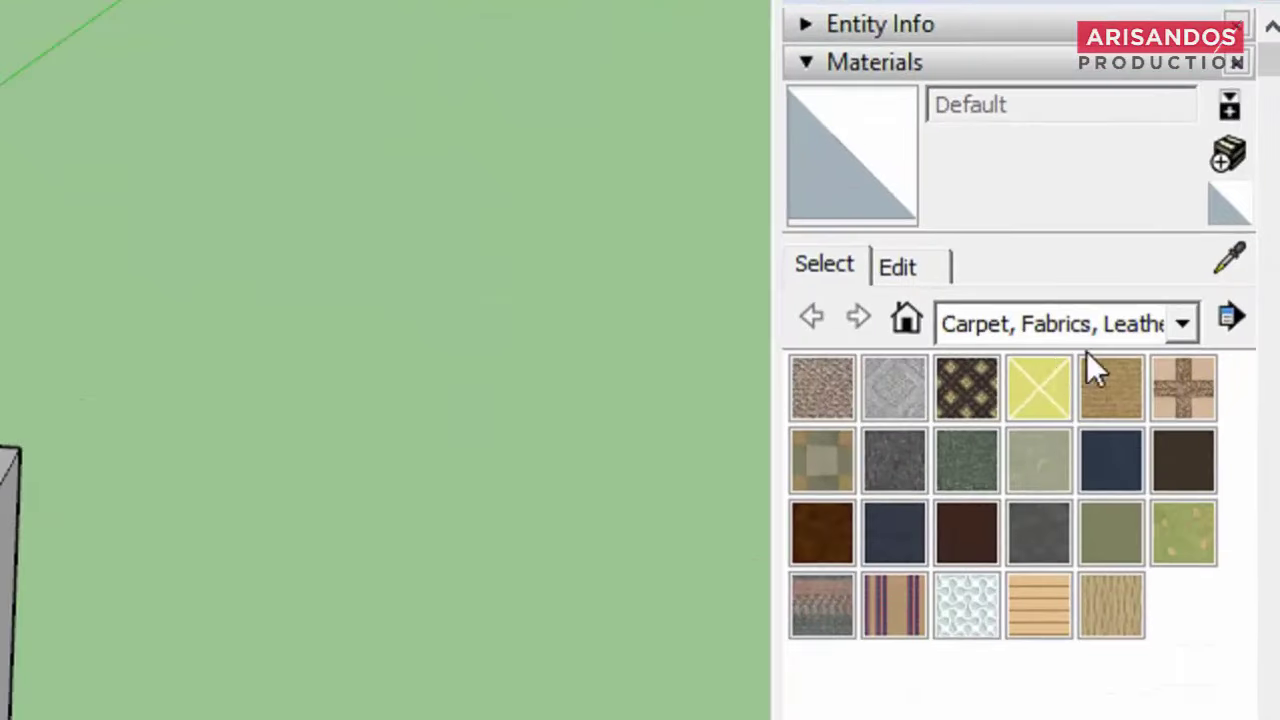
{"action": "left_click", "coordinate": [1180, 326]}
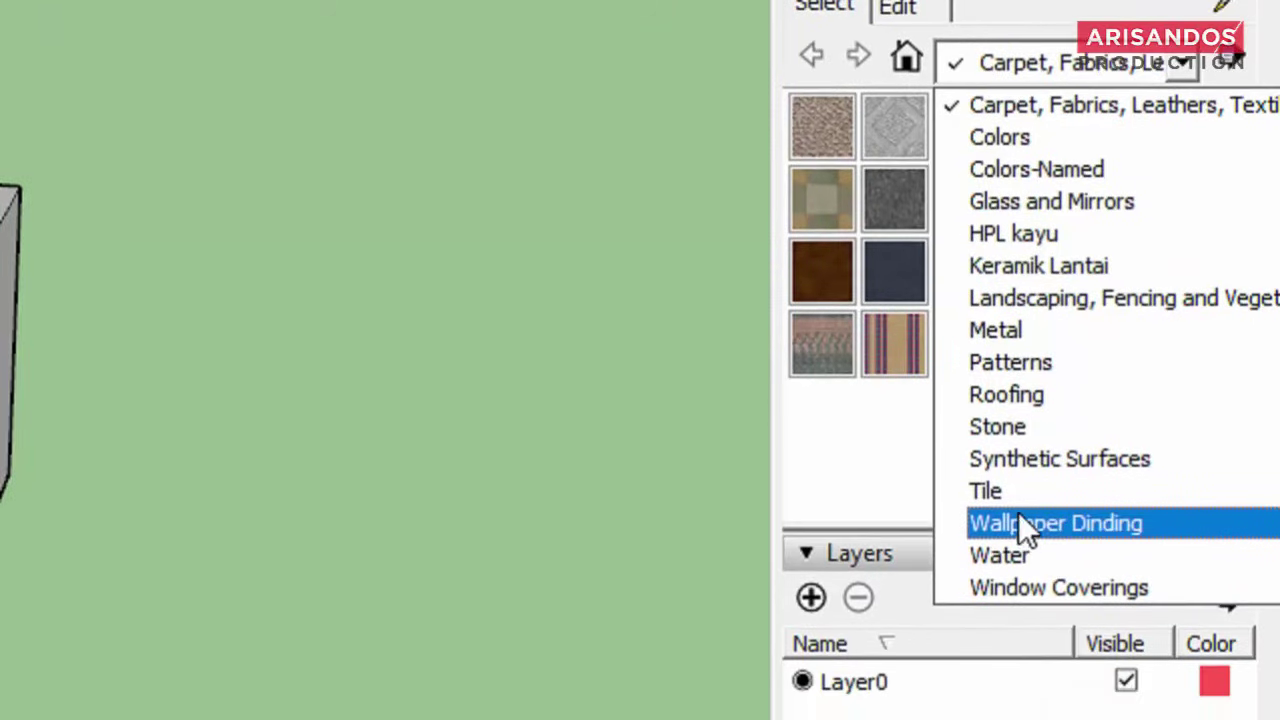
{"action": "left_click", "coordinate": [1034, 520]}
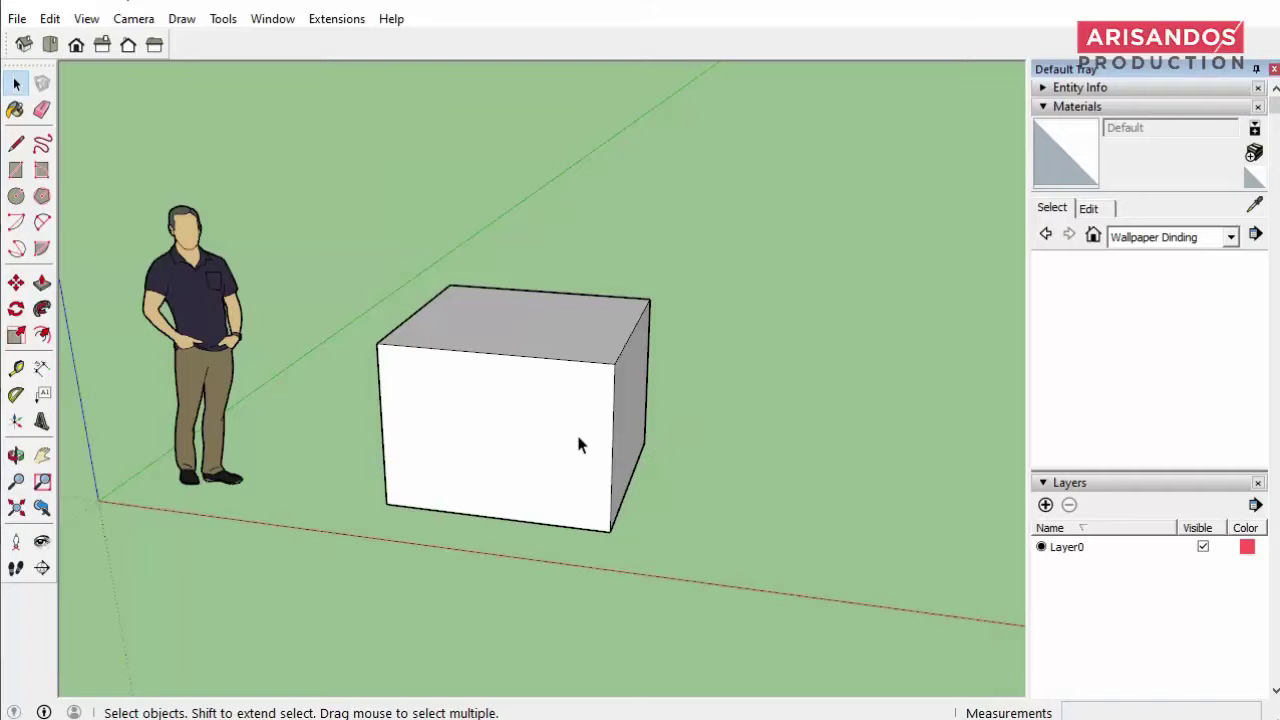
{"action": "scroll", "coordinate": [288, 365], "scroll_direction": "down", "scroll_amount": 2}
{"action": "scroll", "coordinate": [416, 361], "scroll_direction": "up", "scroll_amount": 3}
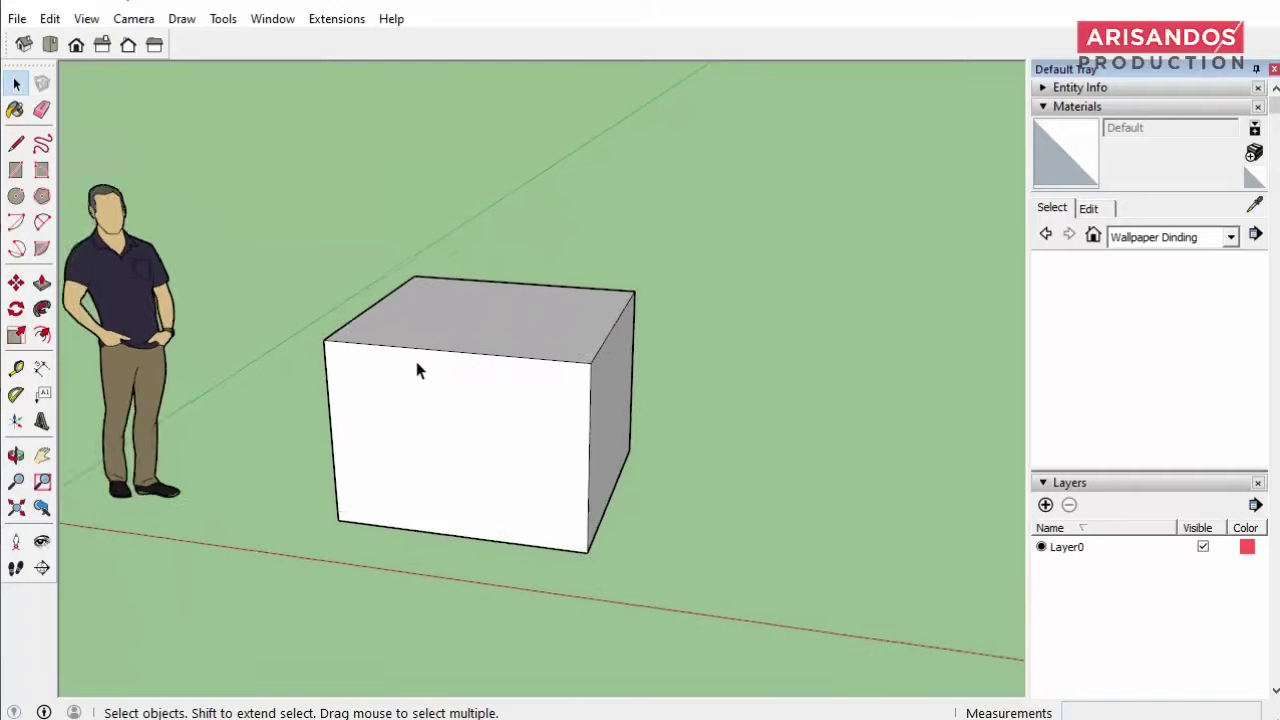
{"action": "scroll", "coordinate": [445, 378], "scroll_direction": "up", "scroll_amount": 1}
{"action": "mouse_move", "coordinate": [446, 387]}
{"action": "middle_mouse_down"}
{"action": "mouse_move", "coordinate": [480, 343]}
{"action": "mouse_move", "coordinate": [760, 291]}
{"action": "mouse_move", "coordinate": [563, 443]}
{"action": "mouse_move", "coordinate": [570, 427]}
{"action": "mouse_move", "coordinate": [646, 440]}
{"action": "mouse_move", "coordinate": [634, 409]}
{"action": "mouse_move", "coordinate": [506, 374]}
{"action": "middle_mouse_up"}
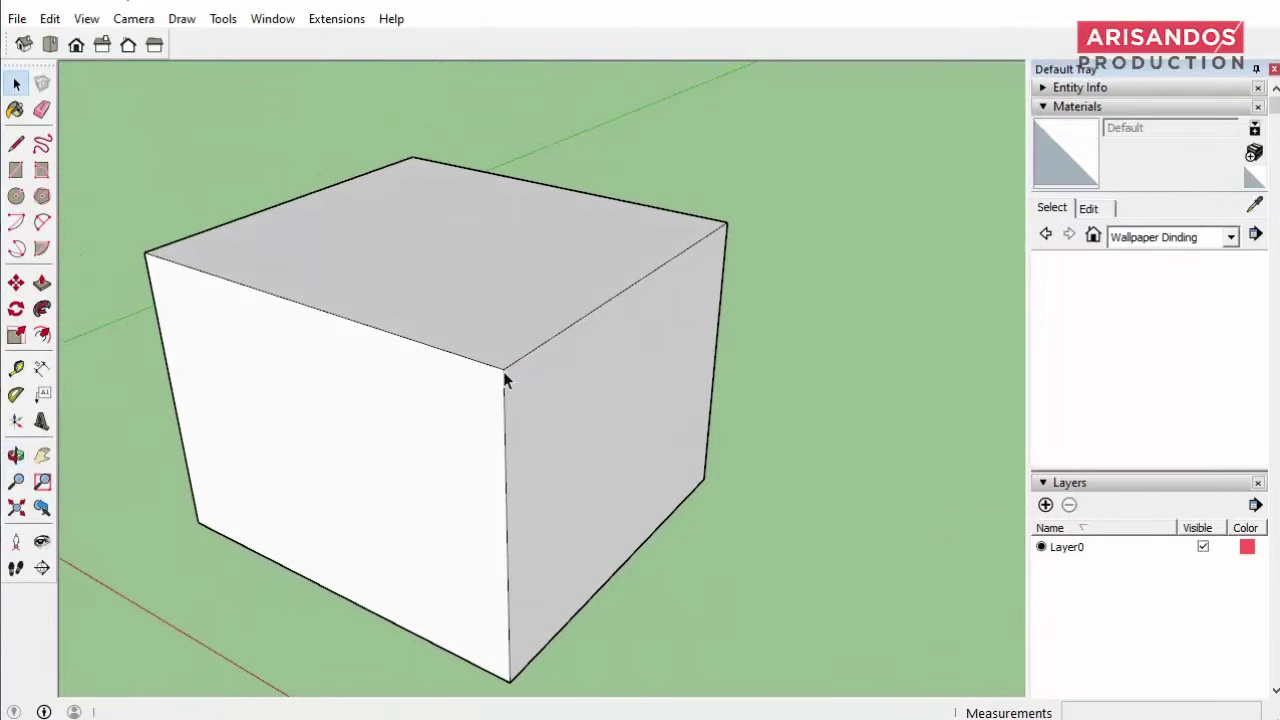
{"action": "scroll", "coordinate": [600, 440], "scroll_direction": "down", "scroll_amount": 2}
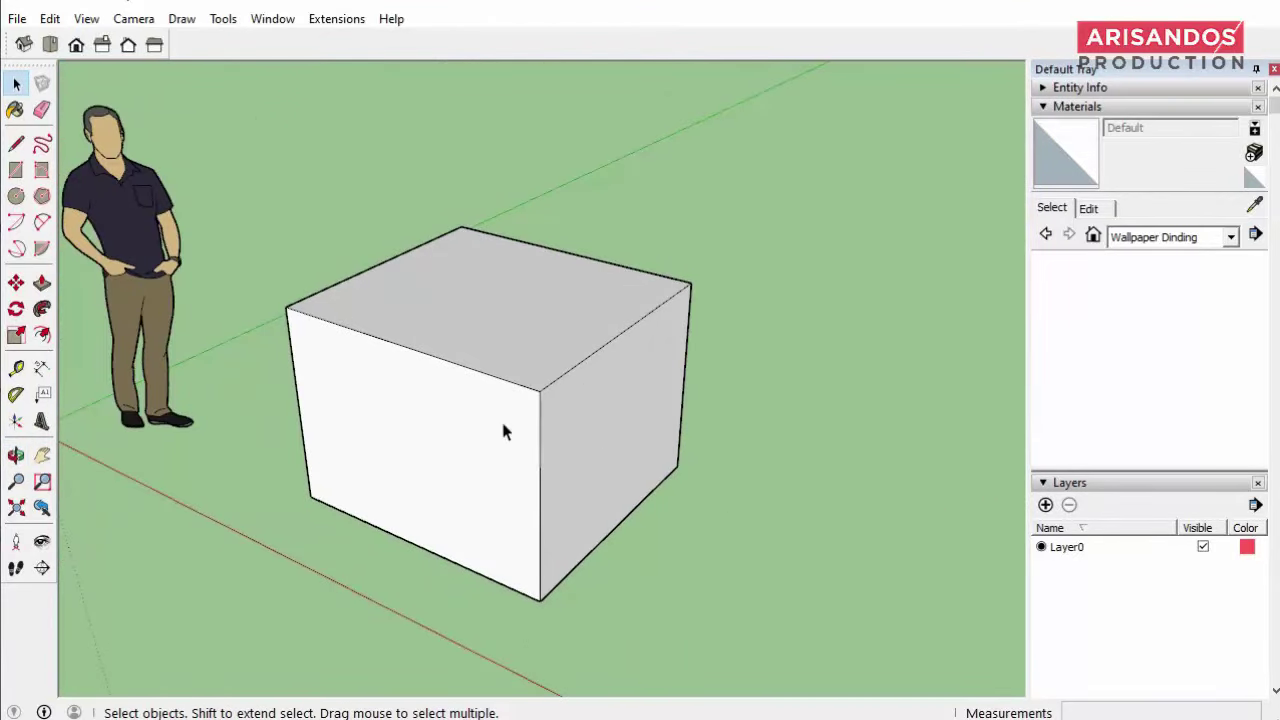
{"action": "scroll", "coordinate": [495, 423], "scroll_direction": "up", "scroll_amount": 1}
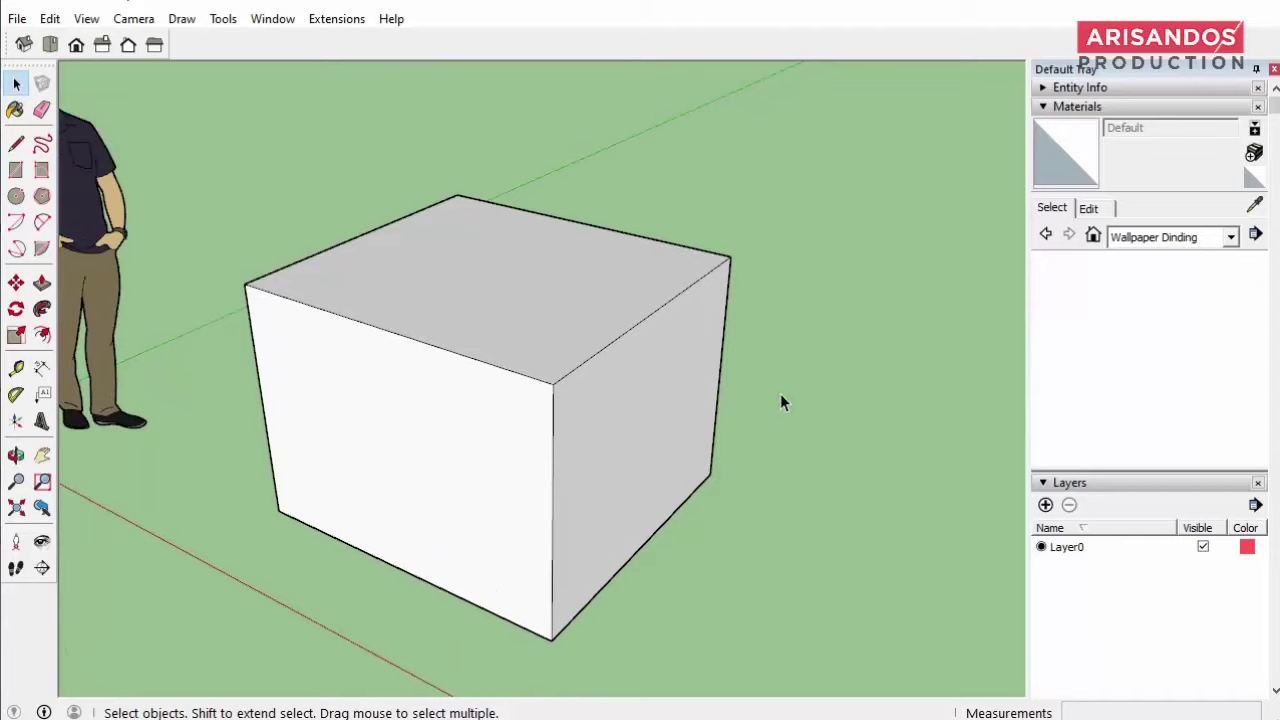
{"action": "middle_click_drag", "start_coordinate": [782, 402], "coordinate": [564, 410]}
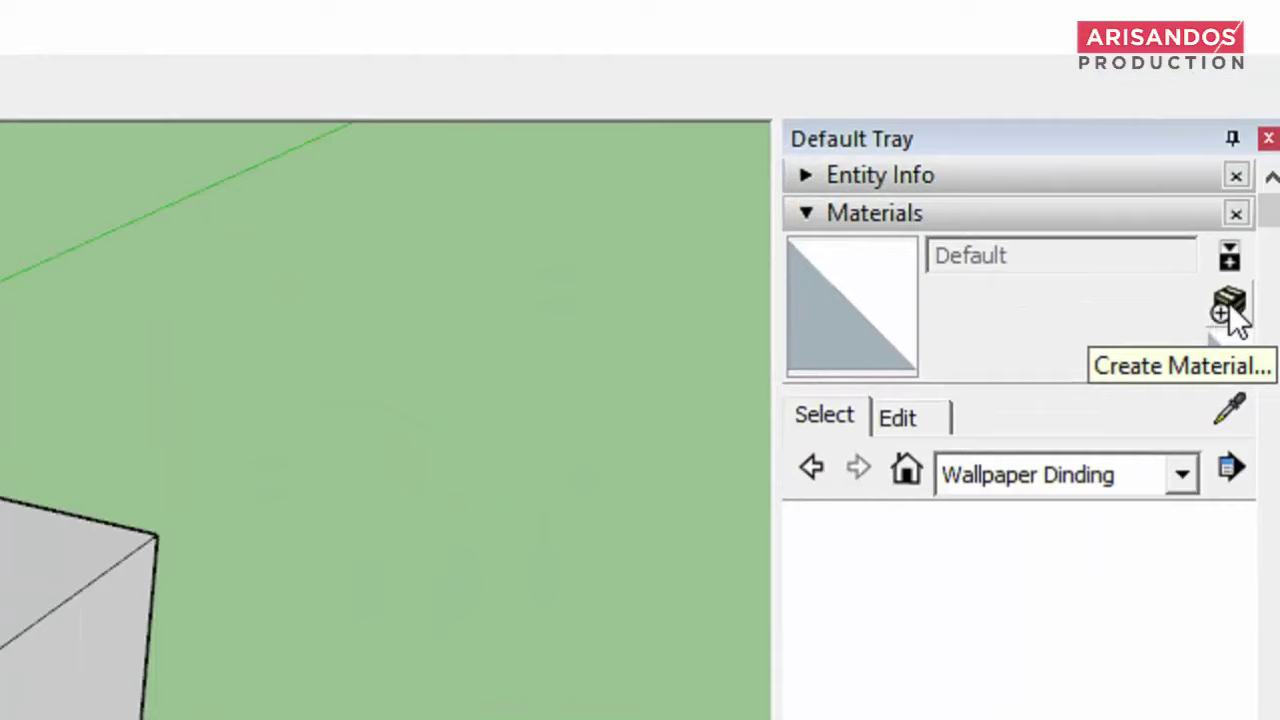
Create a new material and replace the default name Material1 by typing 'wallpaper'
{"action": "left_click", "coordinate": [1236, 308]}
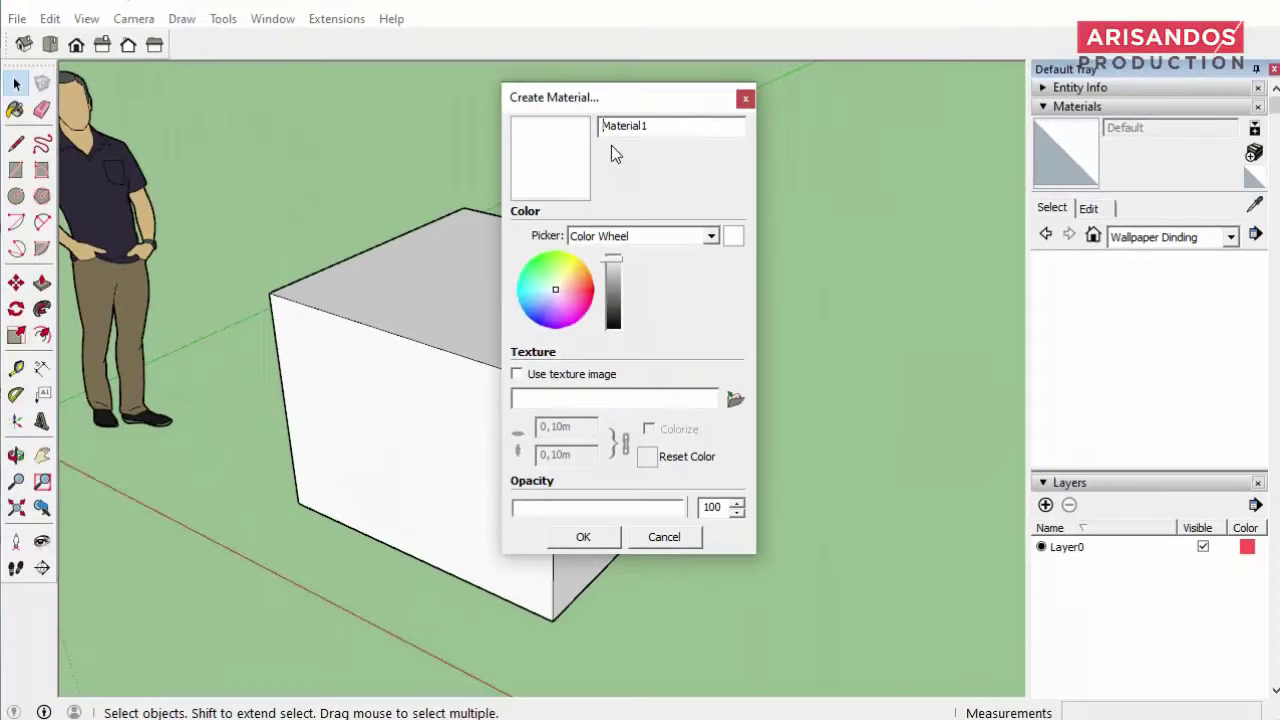
{"action": "left_click_drag", "start_coordinate": [657, 127], "coordinate": [598, 128]}
{"action": "type", "text": "wa"}
{"action": "type", "text": "llpaper 1"}
Load the 1_Wallpaper diffuse image from D:\SKETCHUP\Material\wallpaper as the new material's texture
{"action": "left_click", "coordinate": [519, 376]}
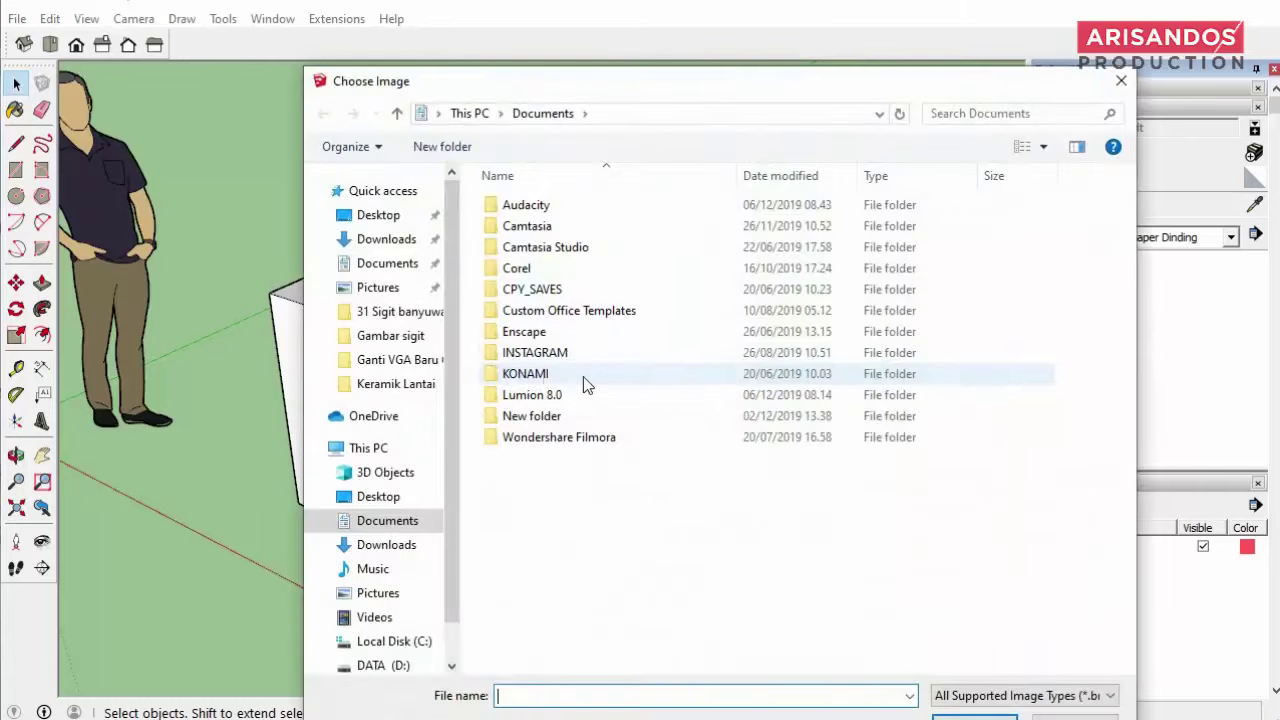
{"action": "left_click_drag", "start_coordinate": [605, 80], "coordinate": [611, 23]}
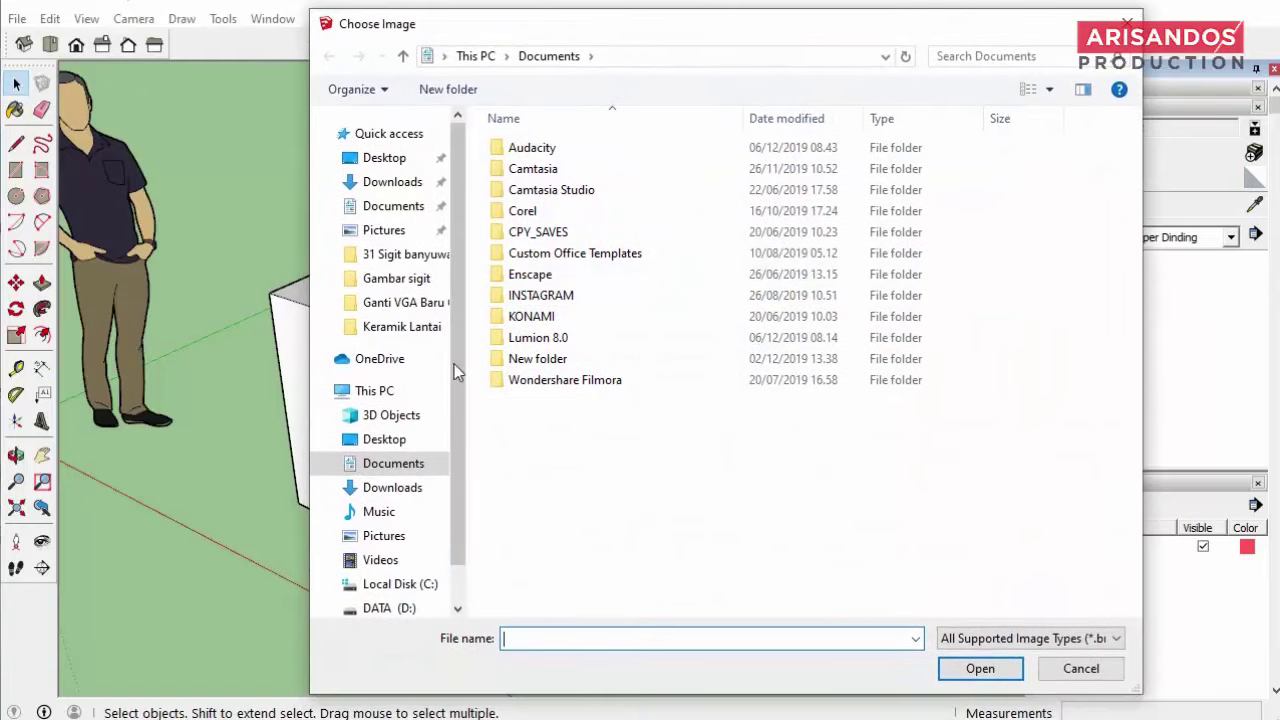
{"action": "left_click", "coordinate": [395, 612]}
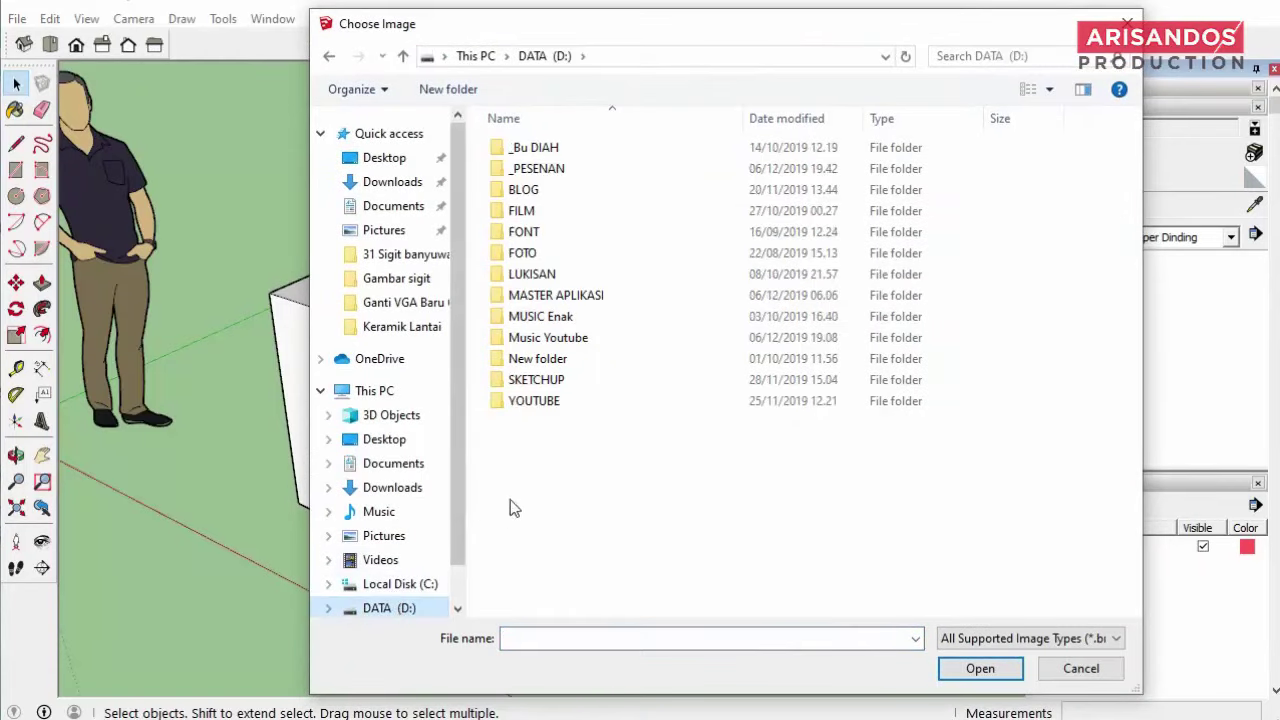
{"action": "double_click", "coordinate": [563, 382]}
{"action": "double_click", "coordinate": [535, 318]}
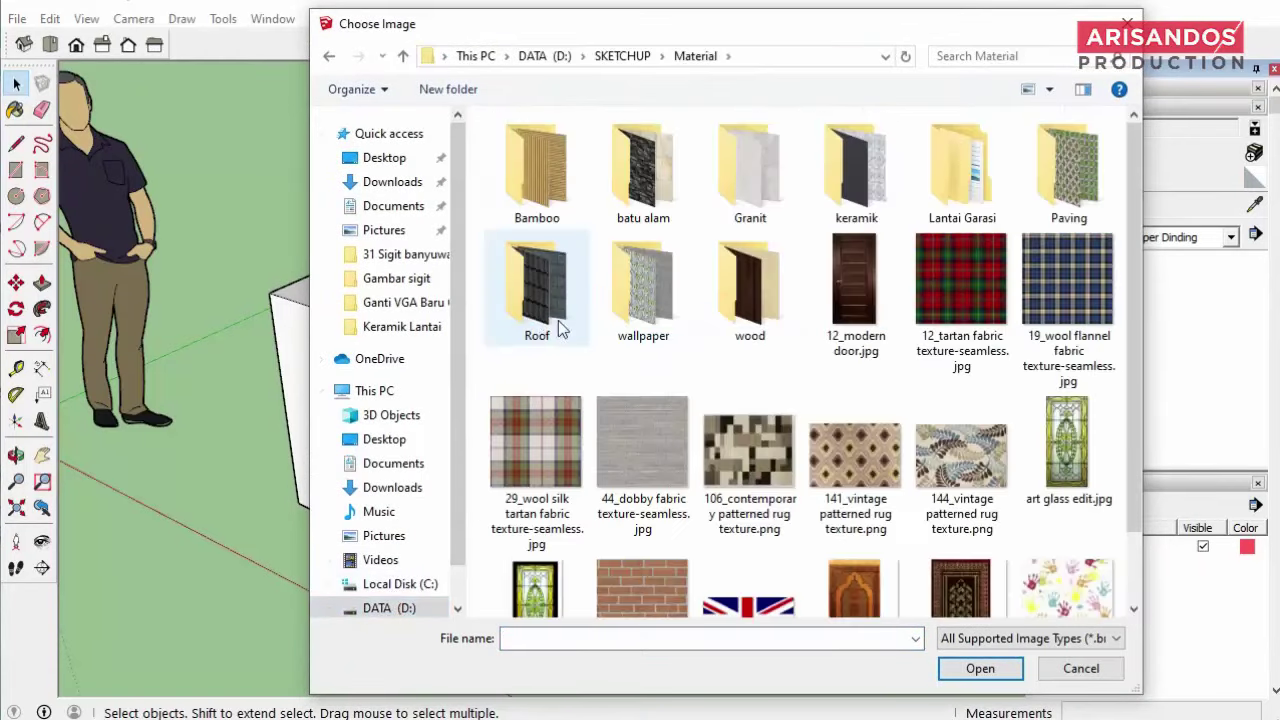
{"action": "double_click", "coordinate": [670, 312]}
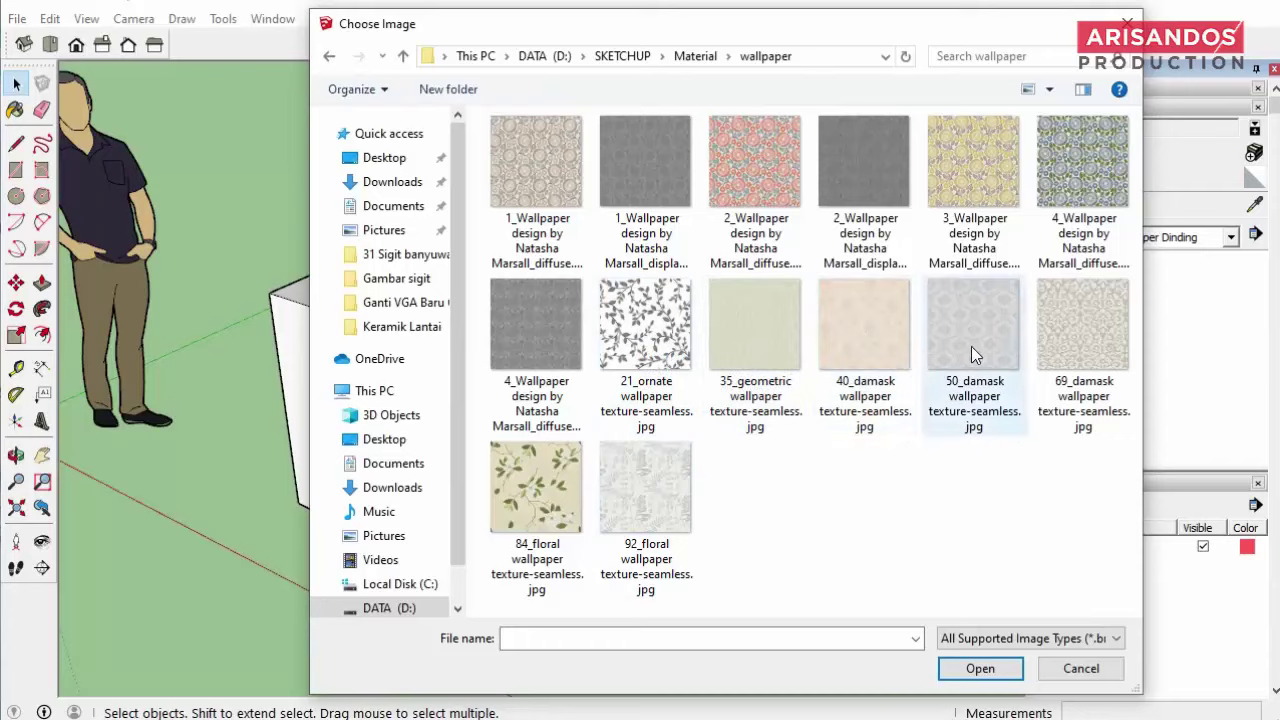
{"action": "left_click", "coordinate": [563, 204]}
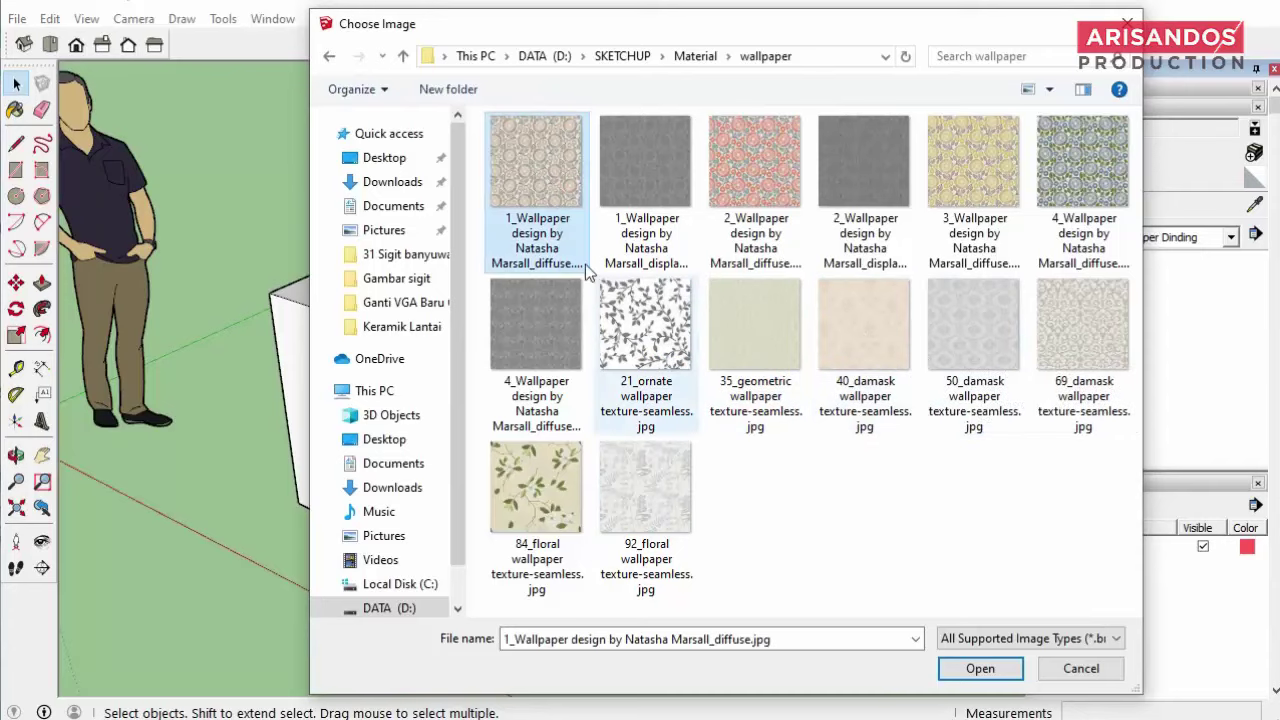
{"action": "left_click", "coordinate": [980, 668]}
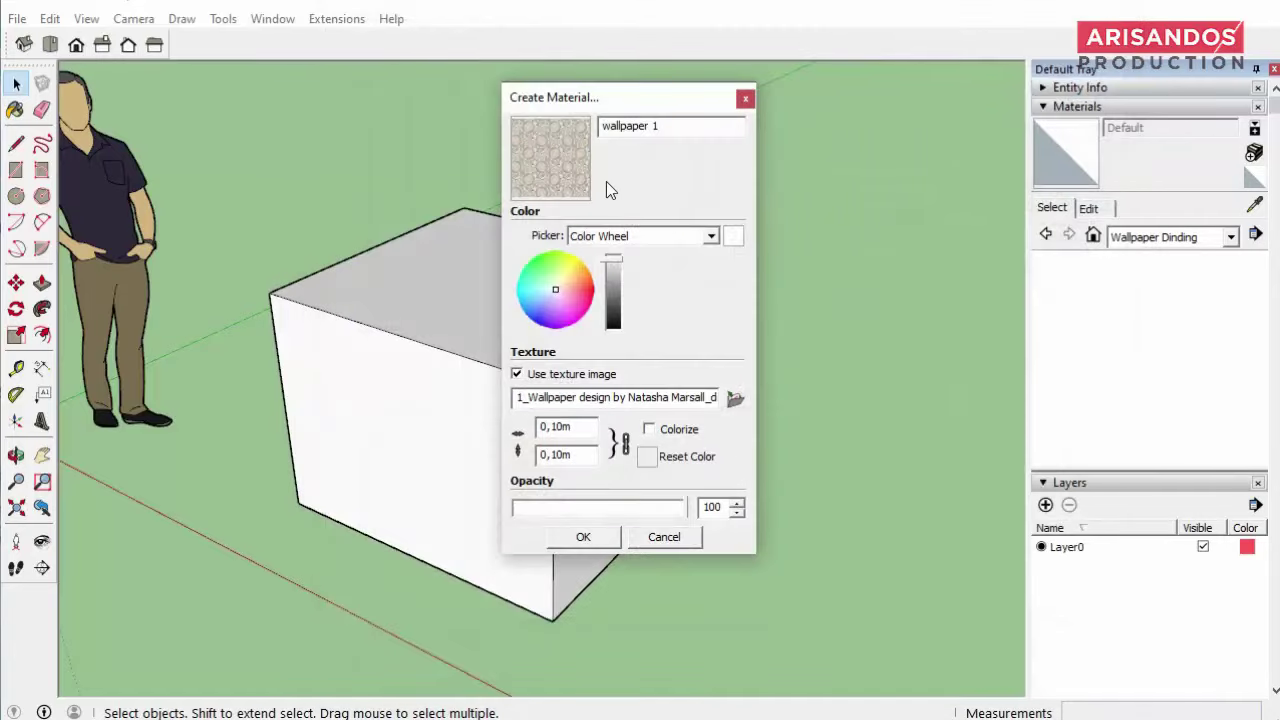
Set the wallpaper 1 texture width to 100 and confirm to add it to In Model materials
{"action": "left_click", "coordinate": [582, 426]}
{"action": "double_click", "coordinate": [582, 426]}
{"action": "type", "text": "100"}
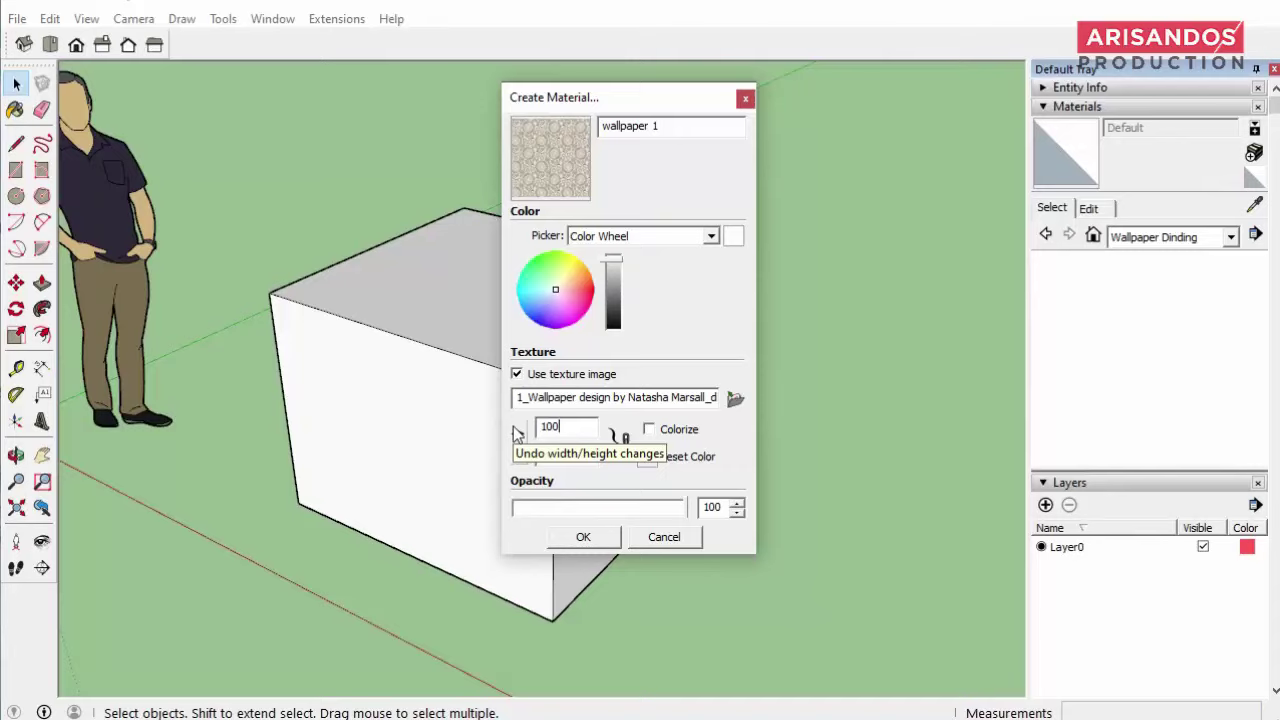
{"action": "left_click", "coordinate": [583, 537]}
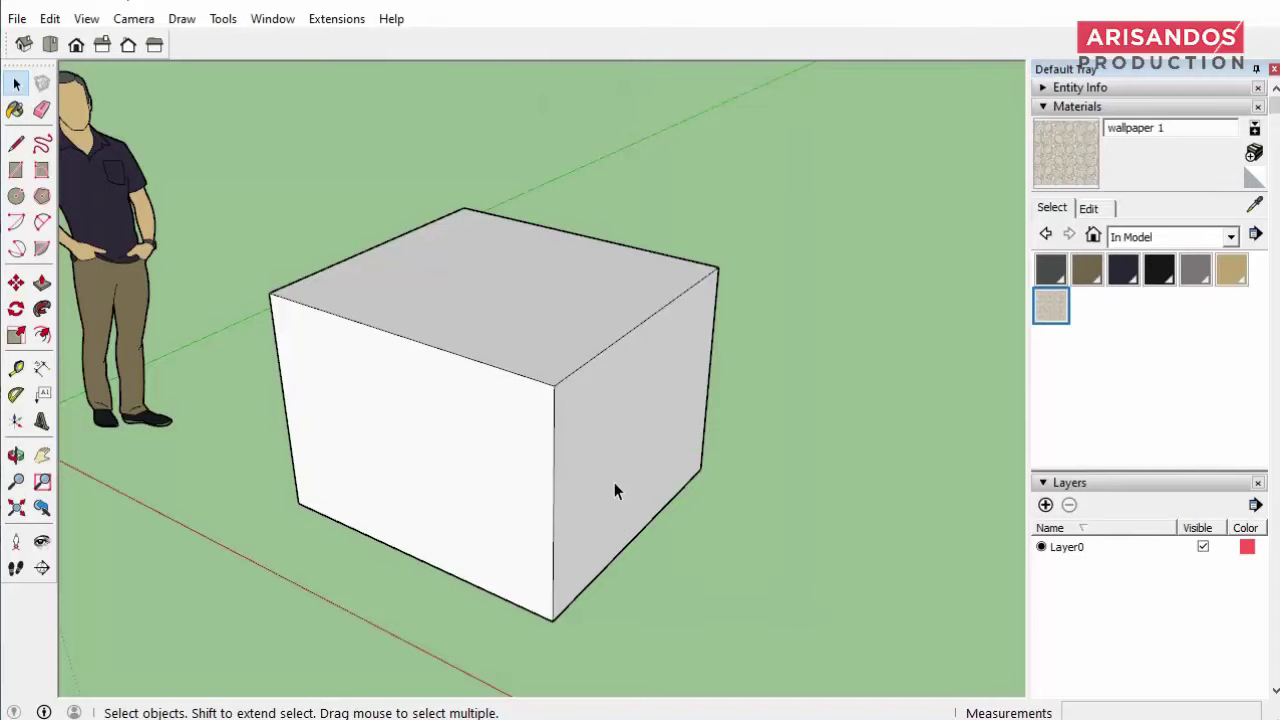
{"action": "scroll", "coordinate": [518, 455], "scroll_direction": "up", "scroll_amount": 3}
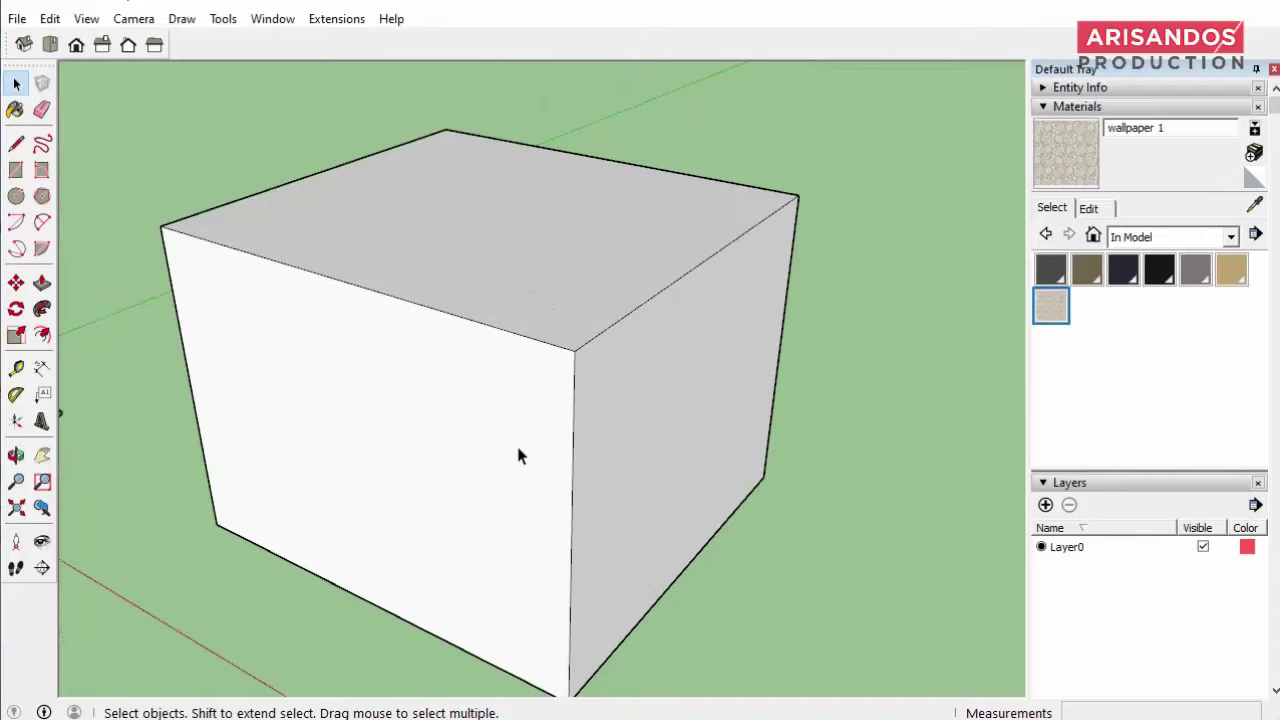
Paint the box's front face with the wallpaper 1 material
{"action": "left_click", "coordinate": [15, 109]}
{"action": "left_click", "coordinate": [348, 352]}
{"action": "mouse_move", "coordinate": [386, 406]}
{"action": "middle_mouse_down"}
{"action": "mouse_move", "coordinate": [479, 432]}
{"action": "mouse_move", "coordinate": [700, 314]}
{"action": "middle_mouse_up"}
Change the wallpaper 1 texture width to 20 in the material's Edit settings
{"action": "left_click", "coordinate": [1100, 210]}
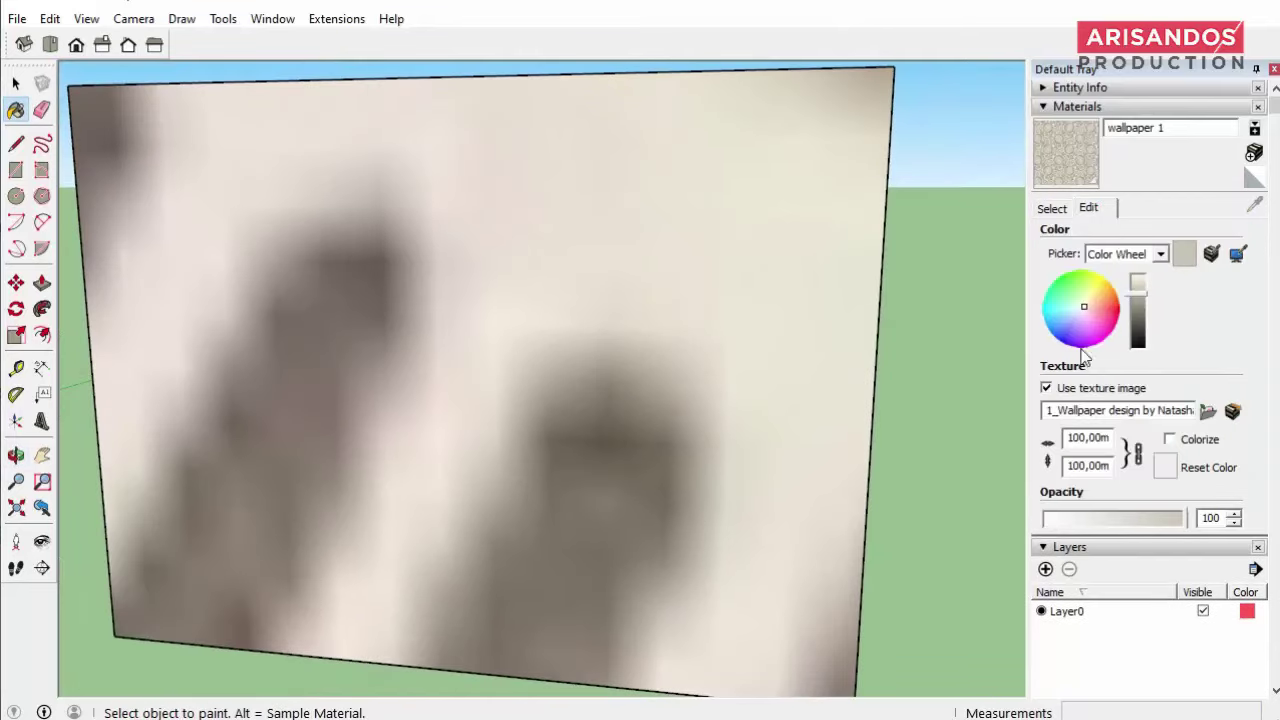
{"action": "double_click", "coordinate": [1110, 438]}
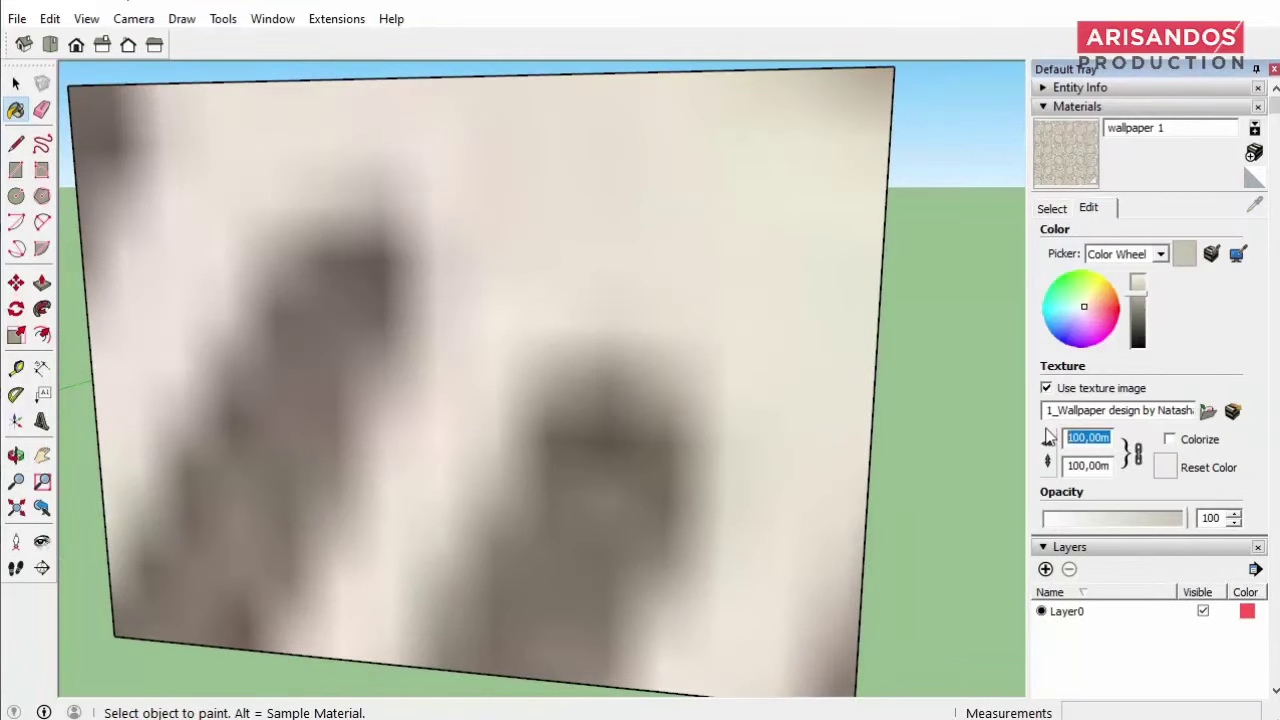
{"action": "type", "text": "20"}
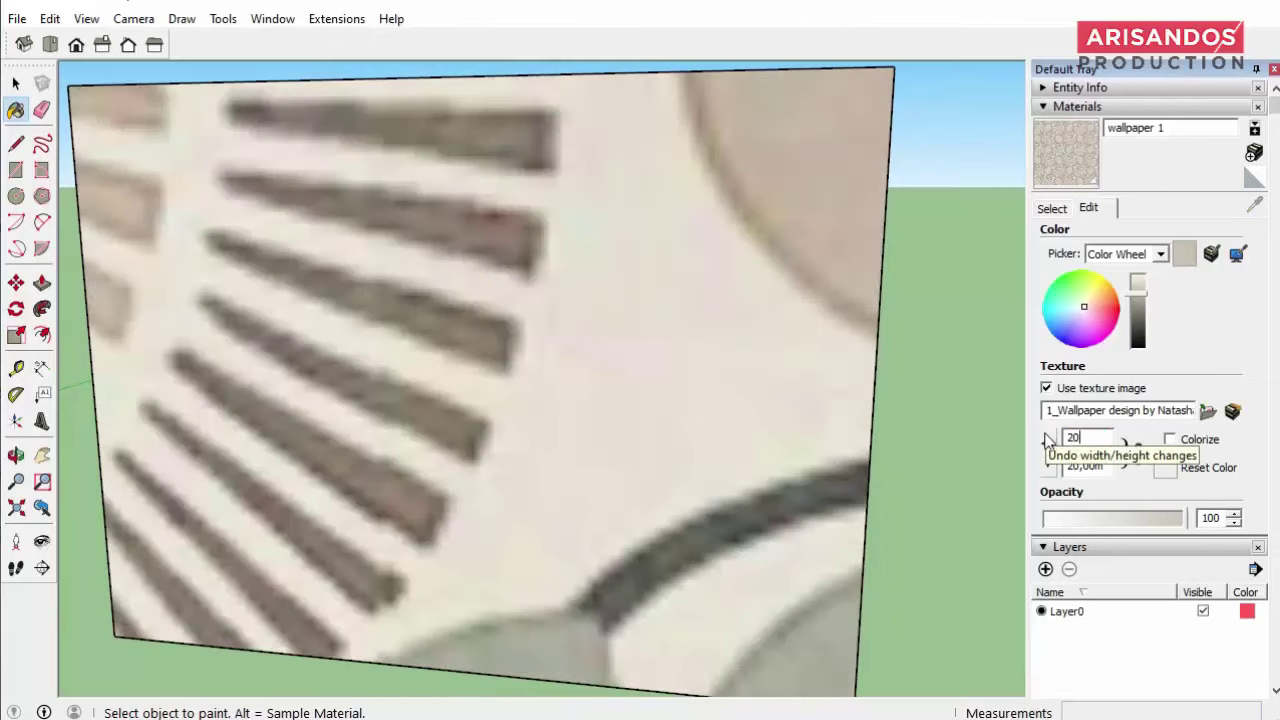
Switch the model's length units to centimetres with 0,0cm precision
{"action": "left_click", "coordinate": [273, 19]}
{"action": "left_click", "coordinate": [340, 123]}
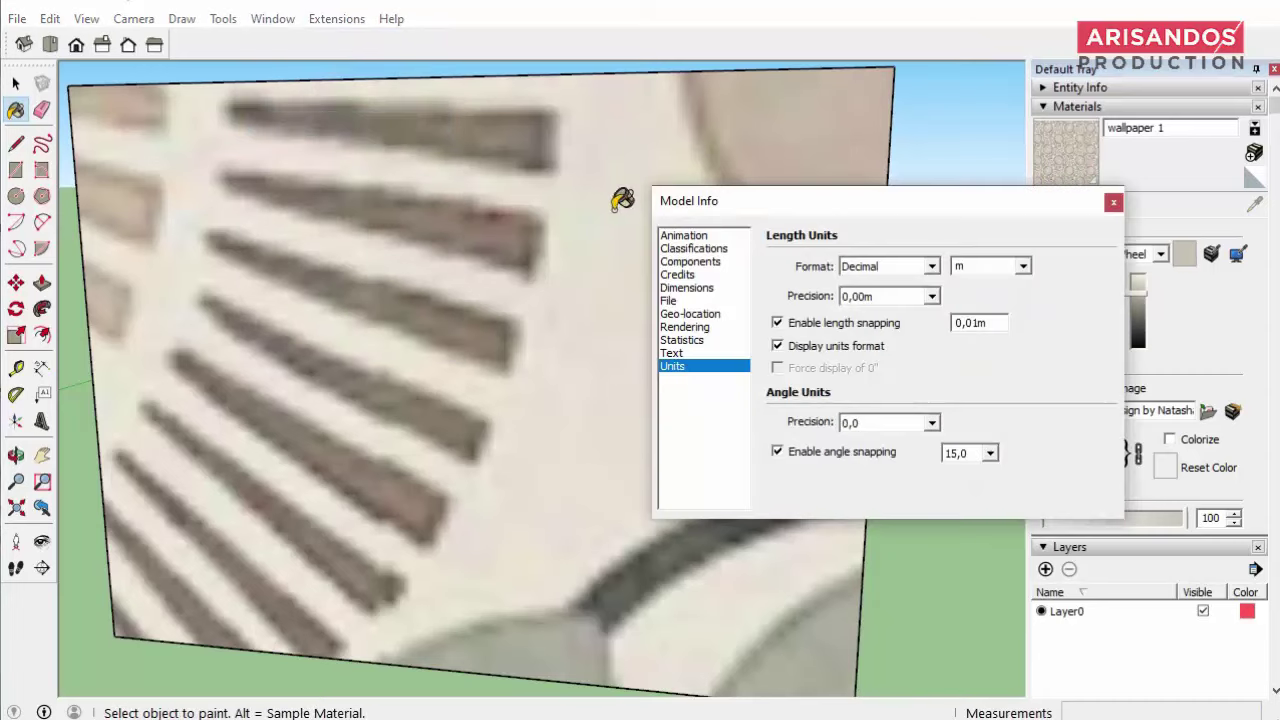
{"action": "left_click", "coordinate": [1023, 267]}
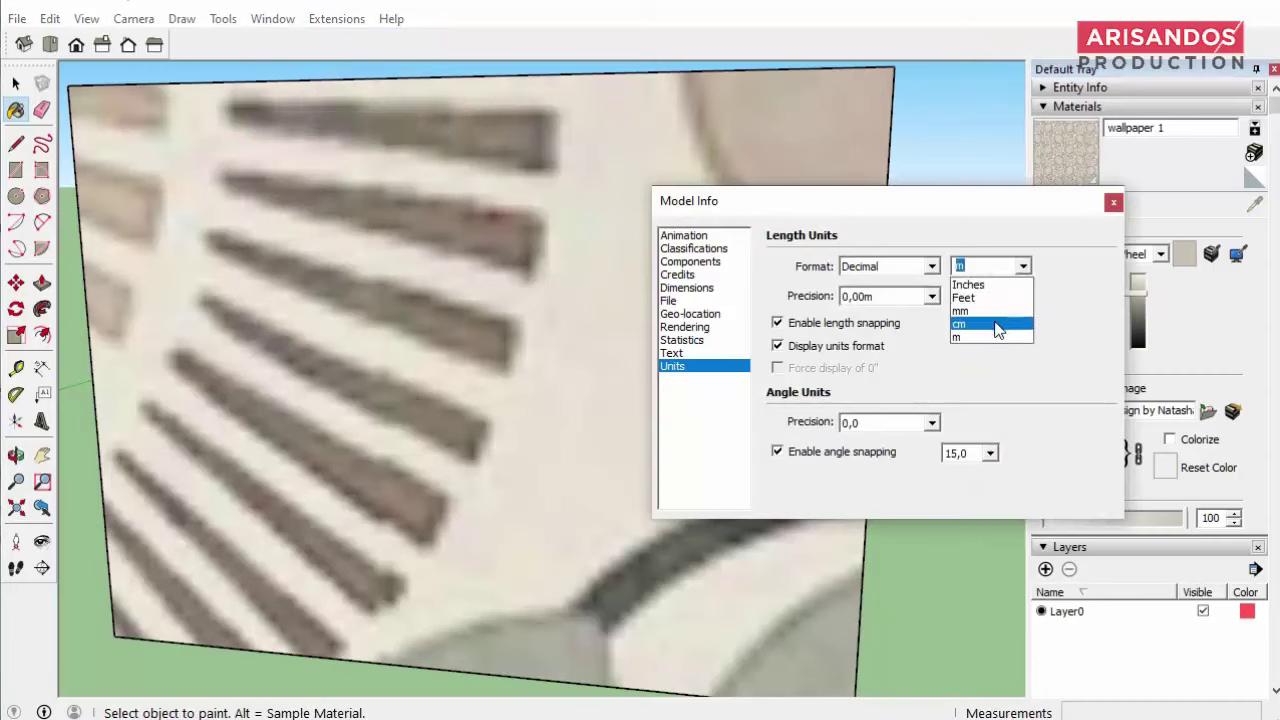
{"action": "left_click", "coordinate": [998, 326]}
{"action": "left_click", "coordinate": [931, 297]}
{"action": "left_click", "coordinate": [904, 325]}
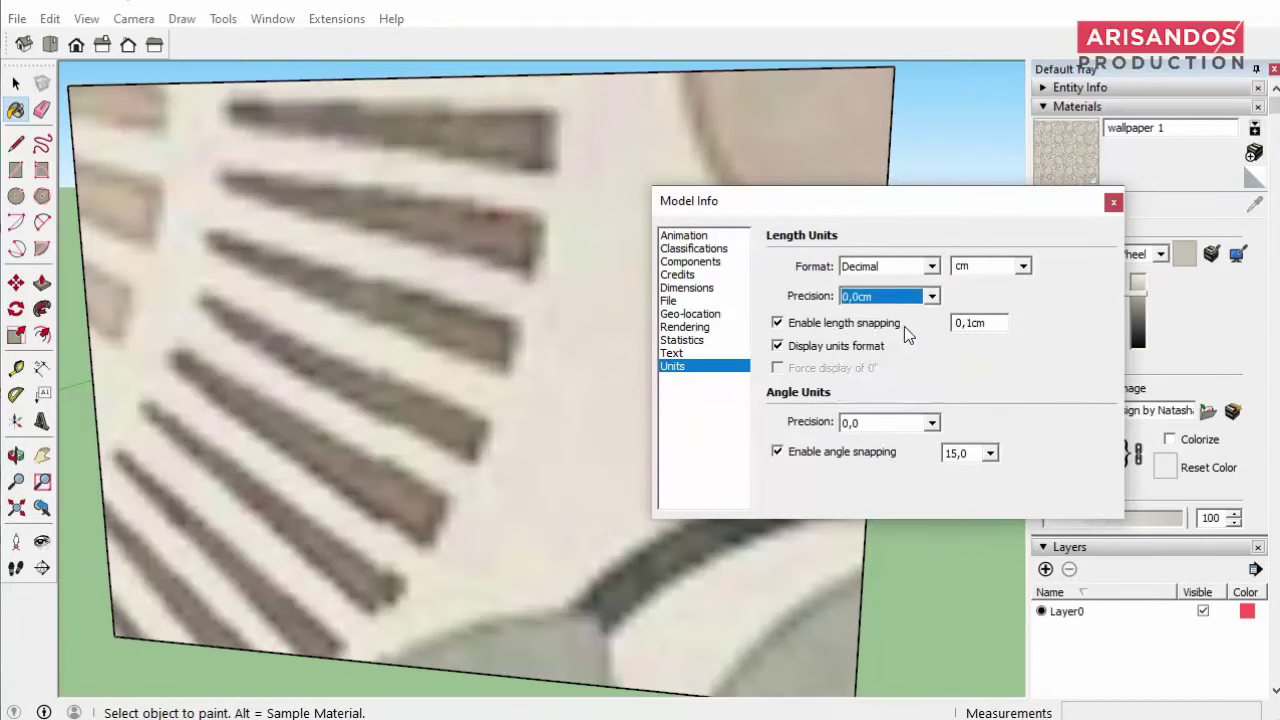
{"action": "left_click", "coordinate": [1112, 204]}
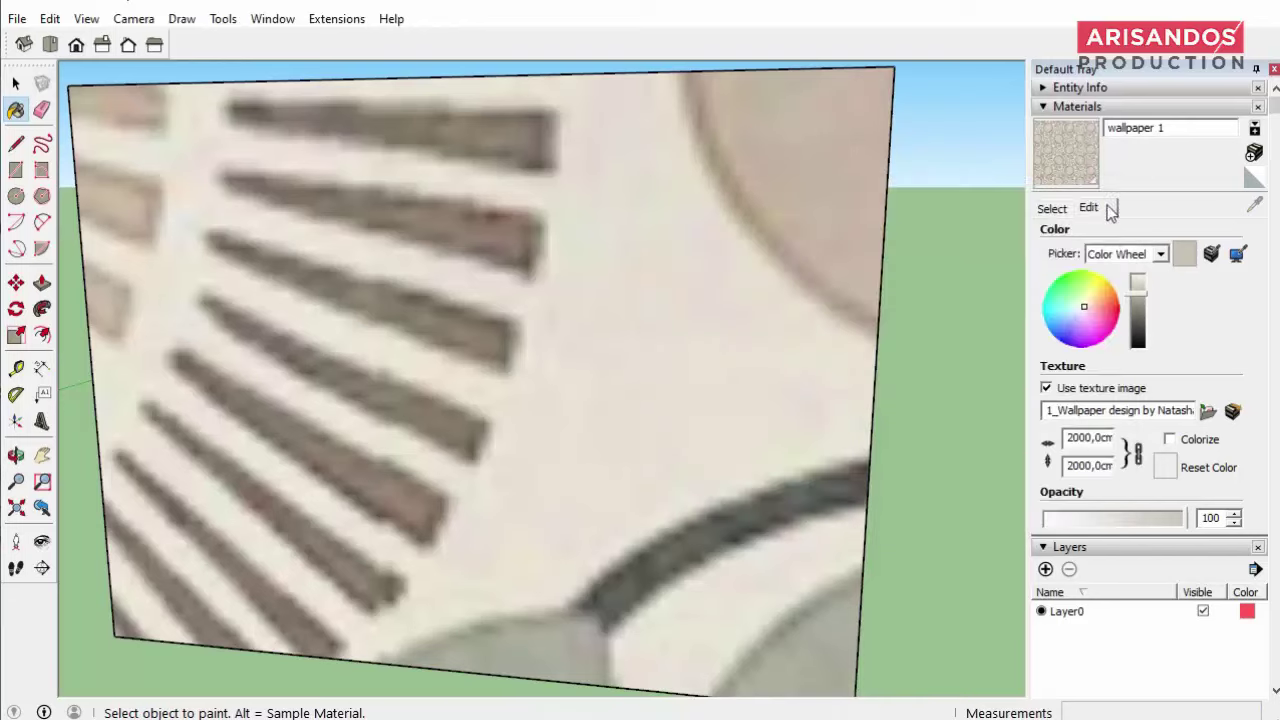
Set the wallpaper 1 texture width to 50 cm so it tiles at 50,0cm by 50,0cm
{"action": "double_click", "coordinate": [1079, 437]}
{"action": "type", "text": "20"}
{"action": "key", "text": "Return"}
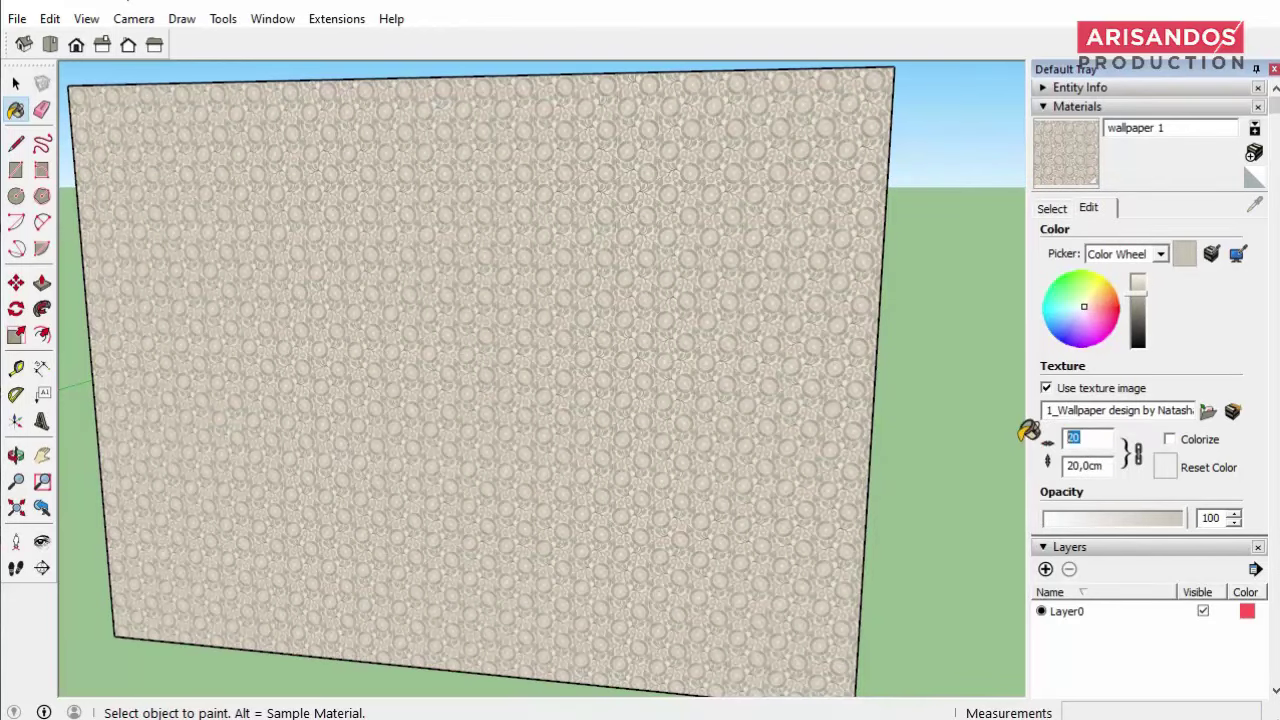
{"action": "type", "text": "0"}
{"action": "key", "text": "Return"}
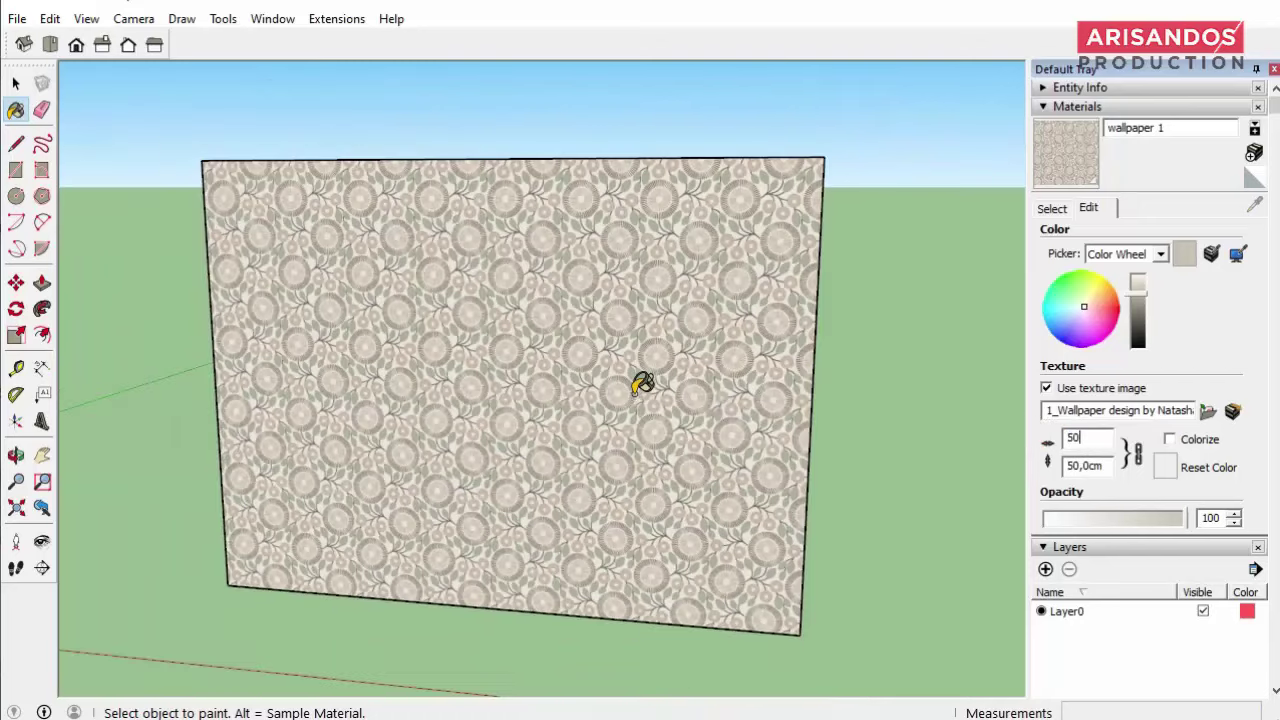
{"action": "scroll", "coordinate": [500, 300], "scroll_direction": "down", "scroll_amount": 5}
{"action": "scroll", "coordinate": [508, 306], "scroll_direction": "up", "scroll_amount": 10}
{"action": "scroll", "coordinate": [675, 336], "scroll_direction": "up", "scroll_amount": 5}
{"action": "scroll", "coordinate": [675, 336], "scroll_direction": "down", "scroll_amount": 5}
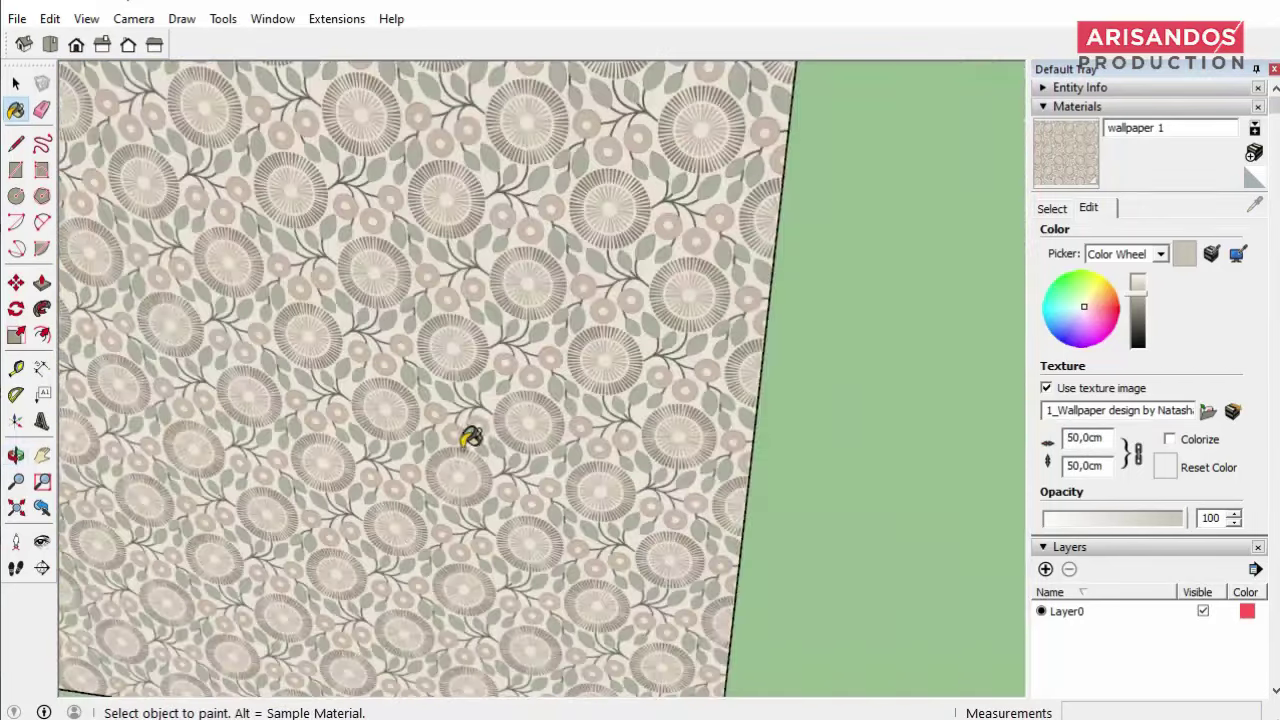
{"action": "scroll", "coordinate": [471, 434], "scroll_direction": "down", "scroll_amount": 3}
{"action": "key", "text": "space"}
{"action": "scroll", "coordinate": [139, 199], "scroll_direction": "down", "scroll_amount": 5}
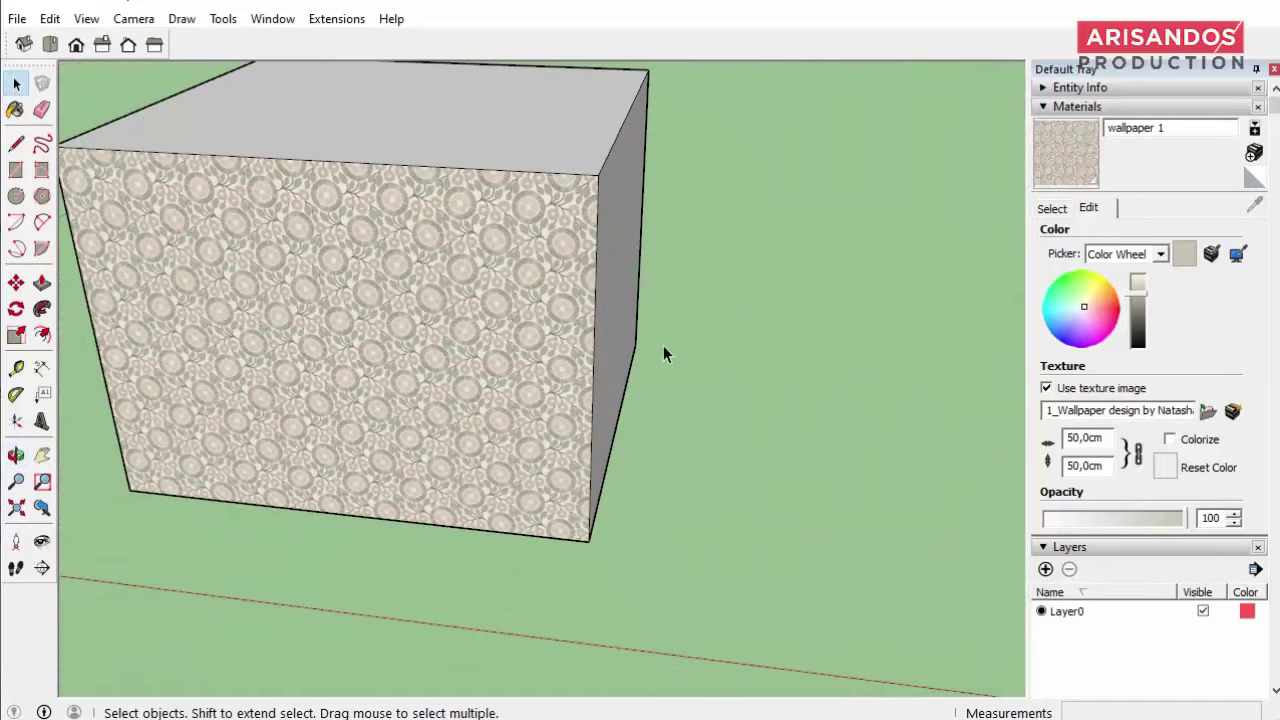
{"action": "scroll", "coordinate": [663, 345], "scroll_direction": "down", "scroll_amount": 2}
{"action": "left_click", "coordinate": [1055, 208]}
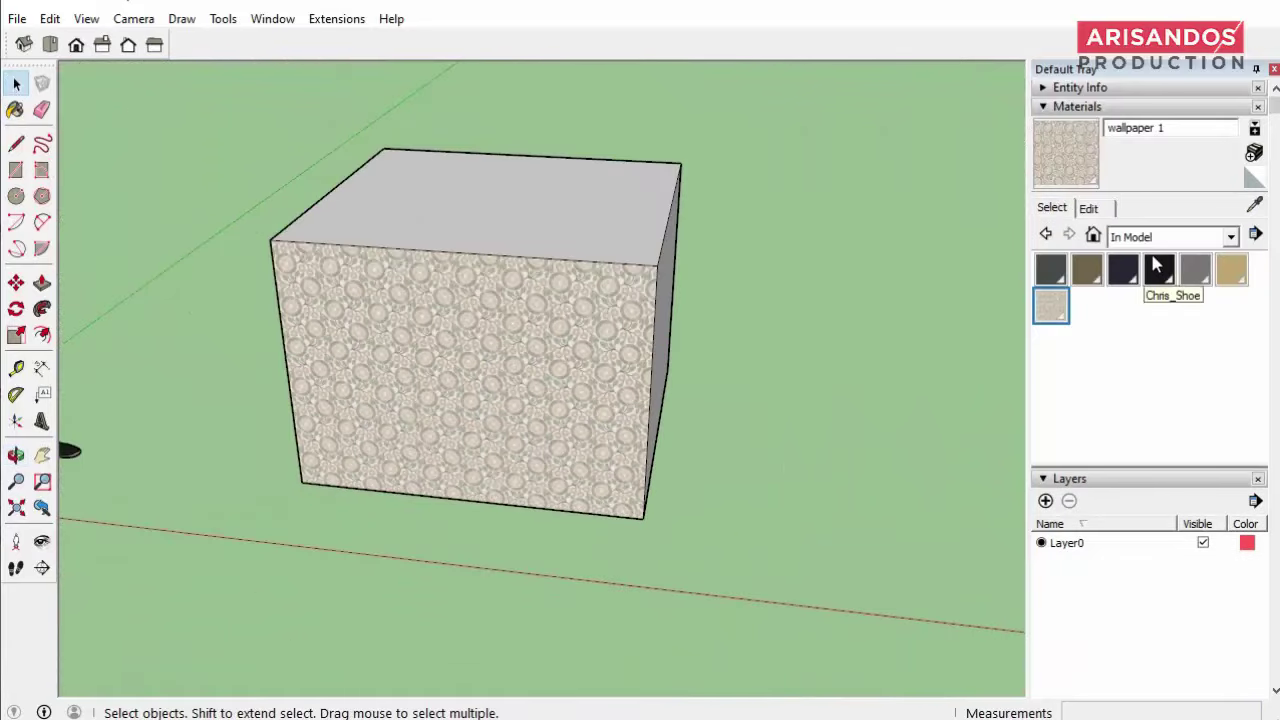
{"action": "left_click", "coordinate": [1199, 240]}
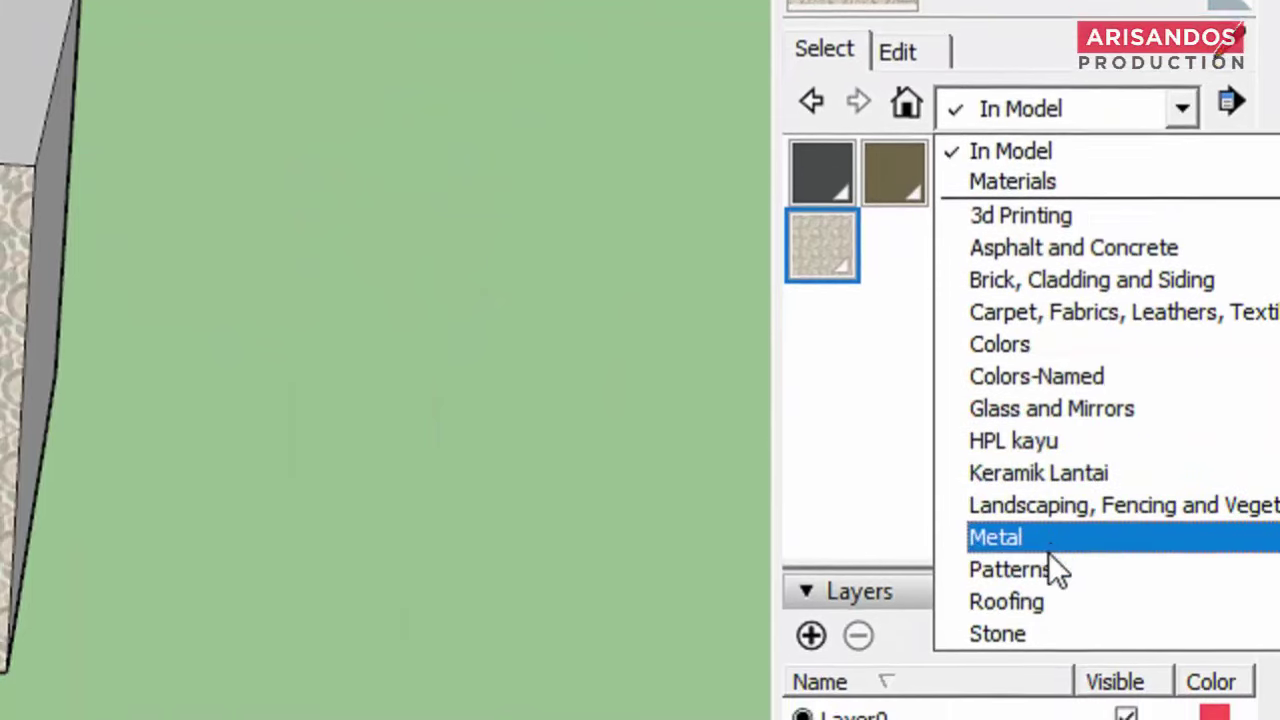
{"action": "scroll", "coordinate": [1046, 550], "scroll_direction": "down", "scroll_amount": 2}
{"action": "left_click", "coordinate": [1052, 516]}
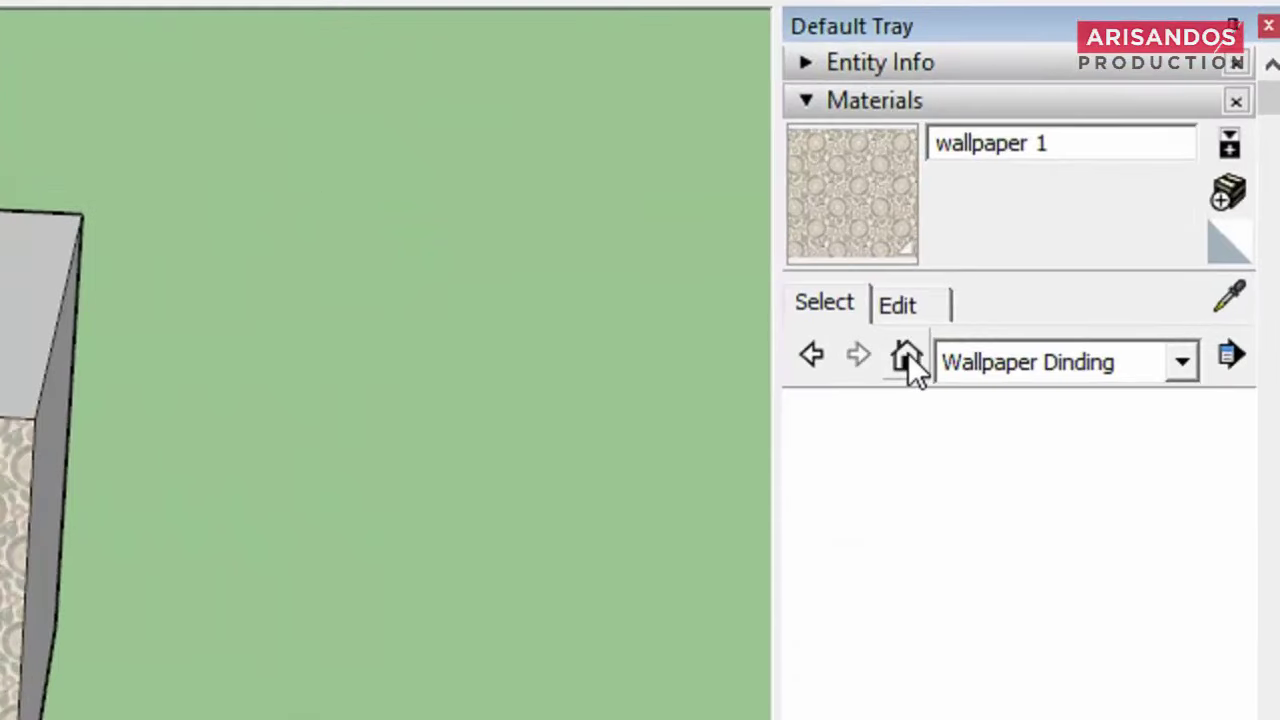
{"action": "left_click", "coordinate": [1093, 235]}
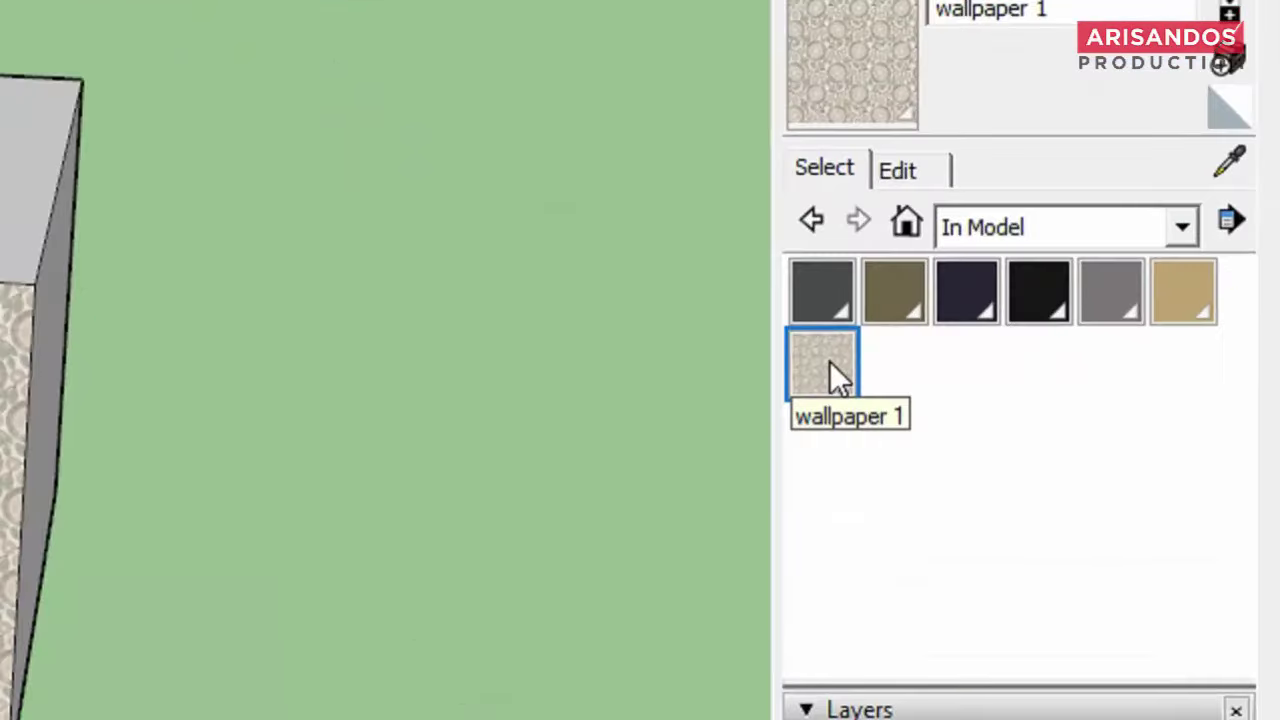
Start saving the wallpaper 1 material and browse to C:\ProgramData
{"action": "right_click", "coordinate": [1055, 308]}
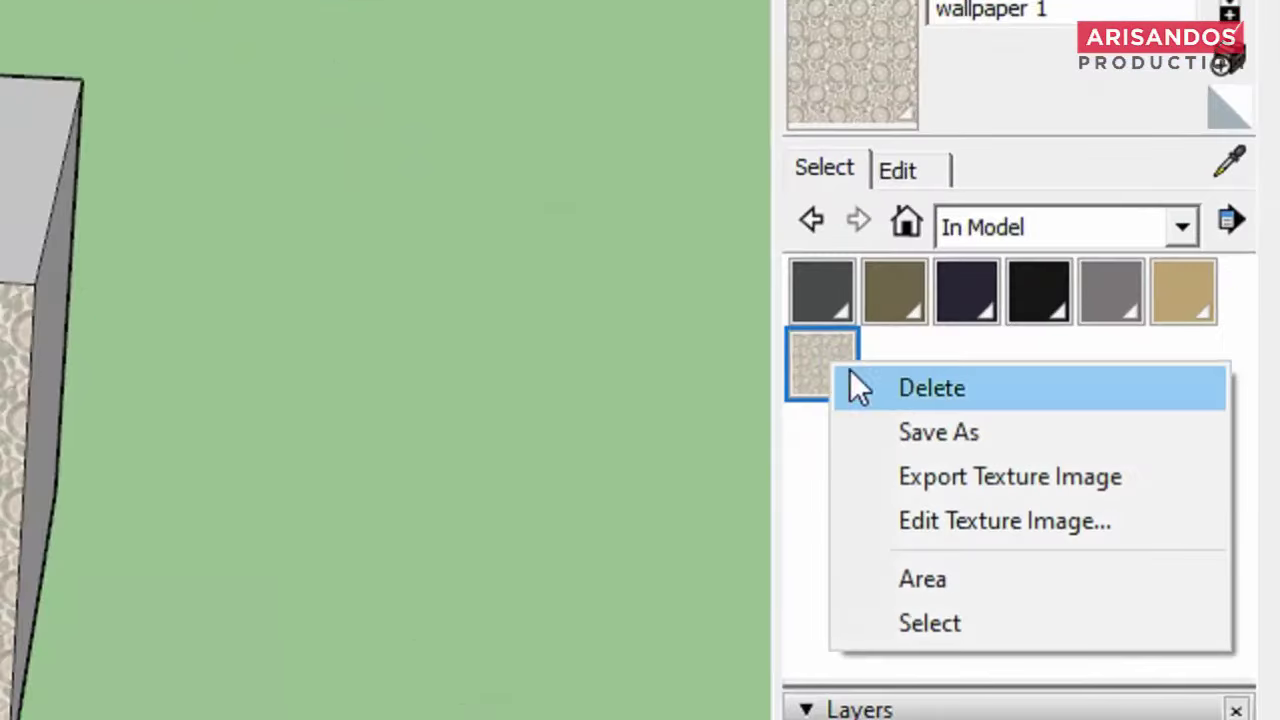
{"action": "left_click", "coordinate": [925, 432]}
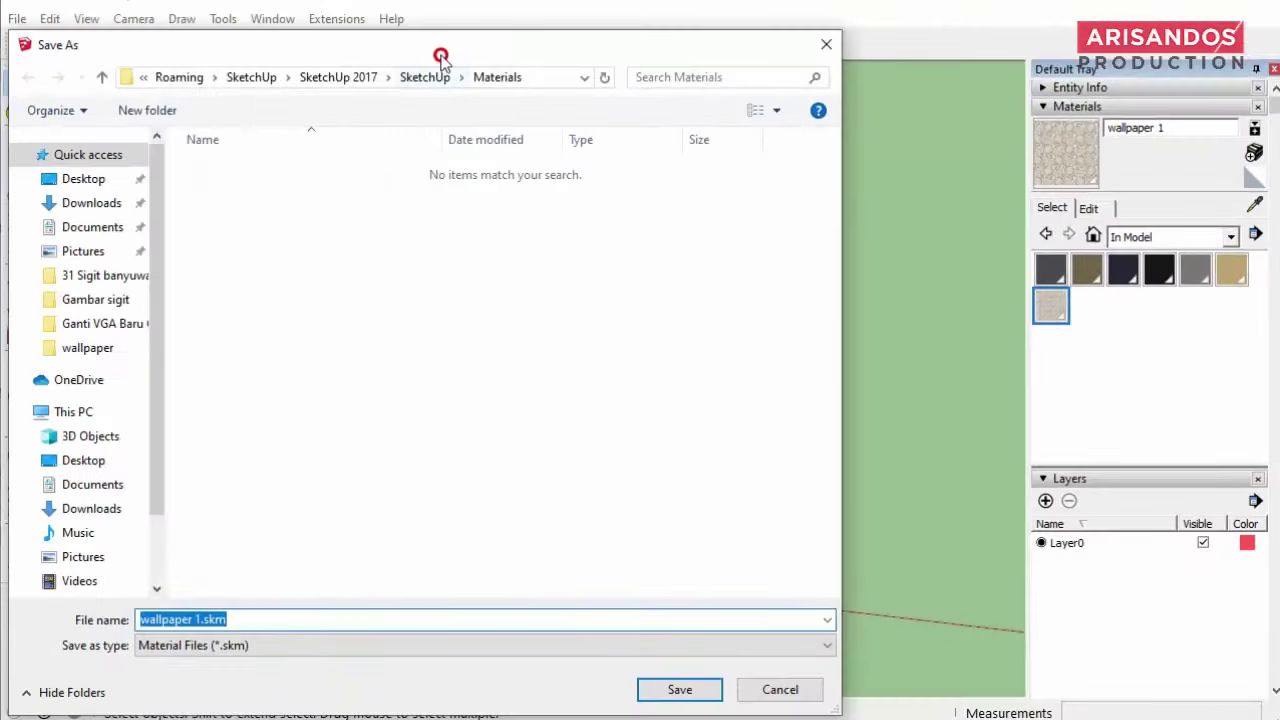
{"action": "left_click_drag", "start_coordinate": [441, 54], "coordinate": [641, 25]}
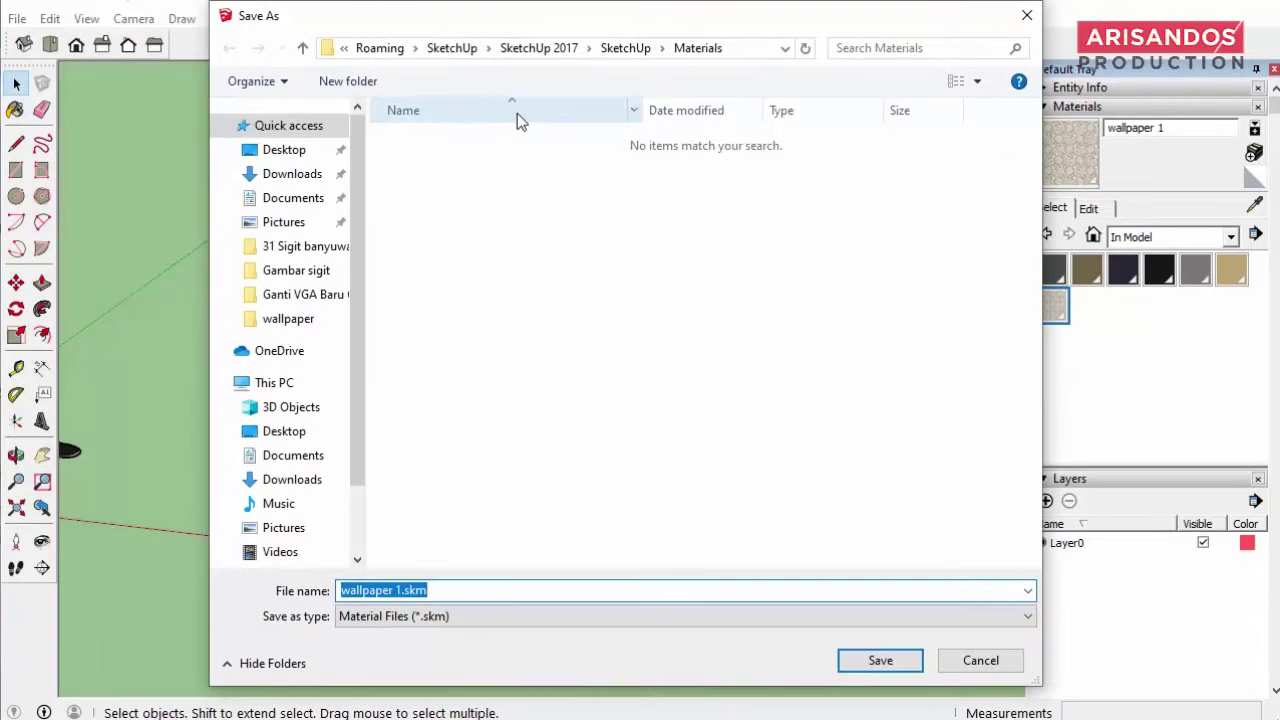
{"action": "scroll", "coordinate": [330, 410], "scroll_direction": "down", "scroll_amount": 2}
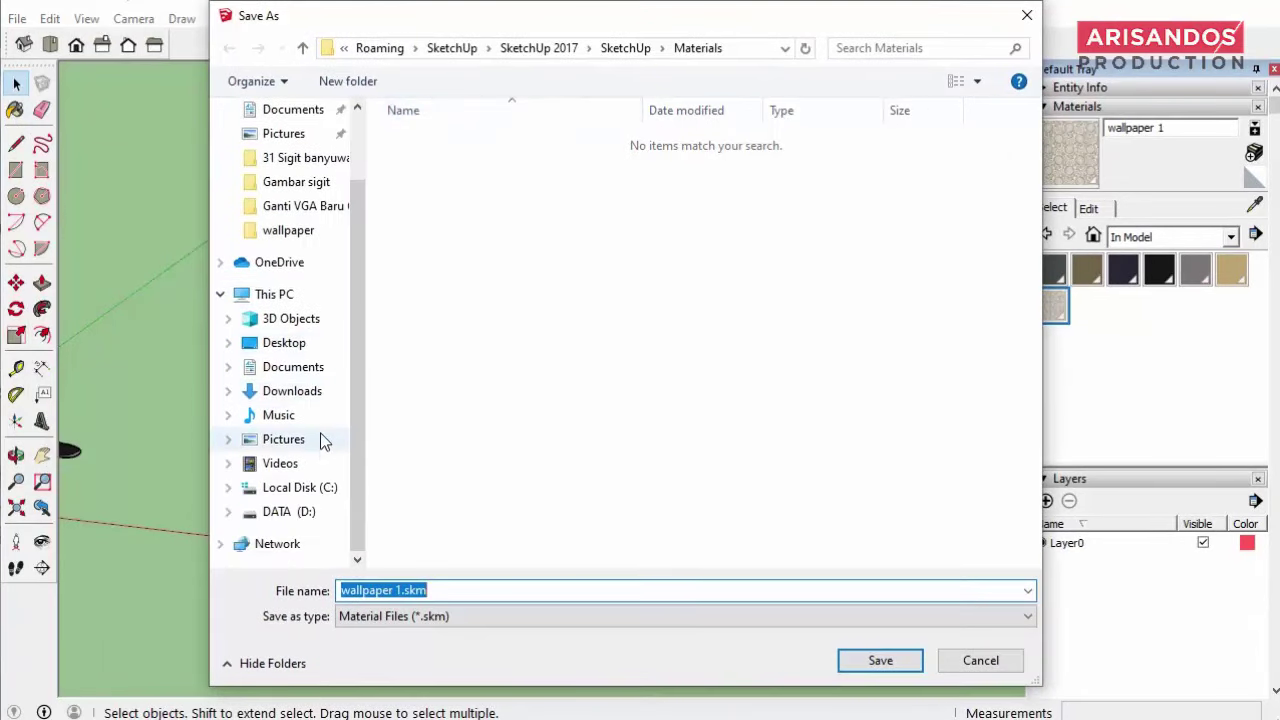
{"action": "left_click", "coordinate": [228, 489]}
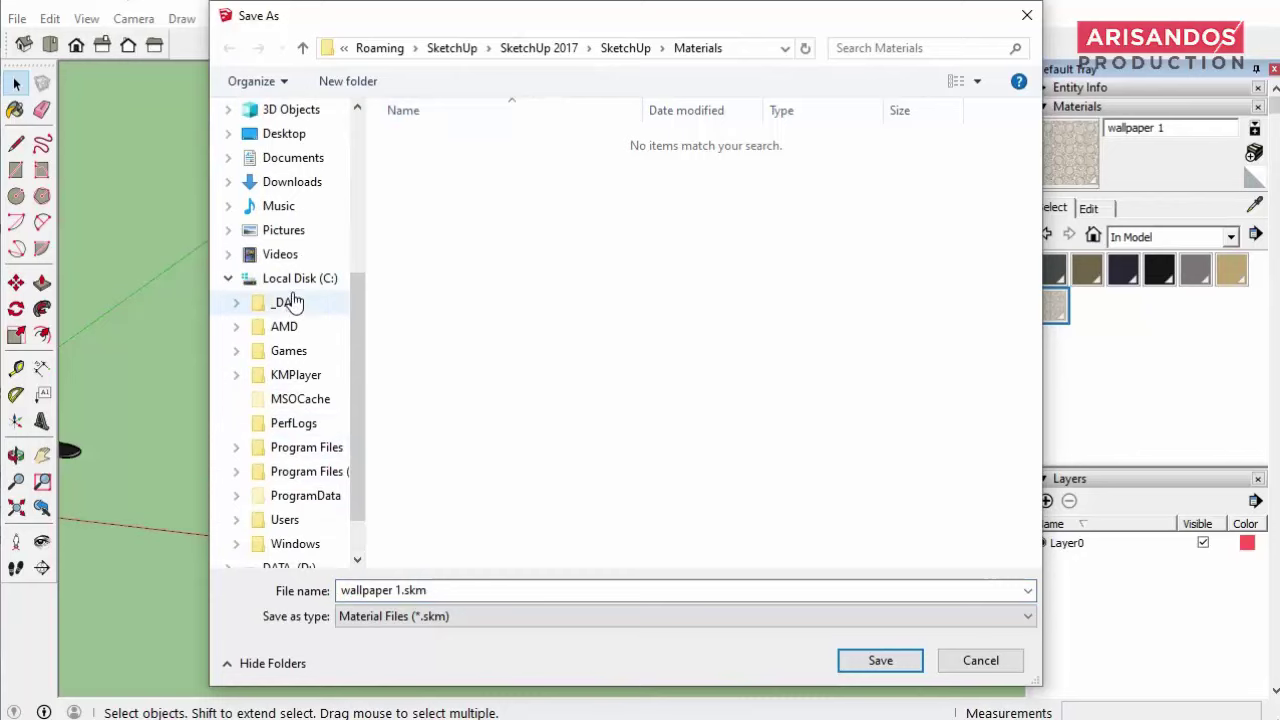
{"action": "left_click", "coordinate": [287, 493]}
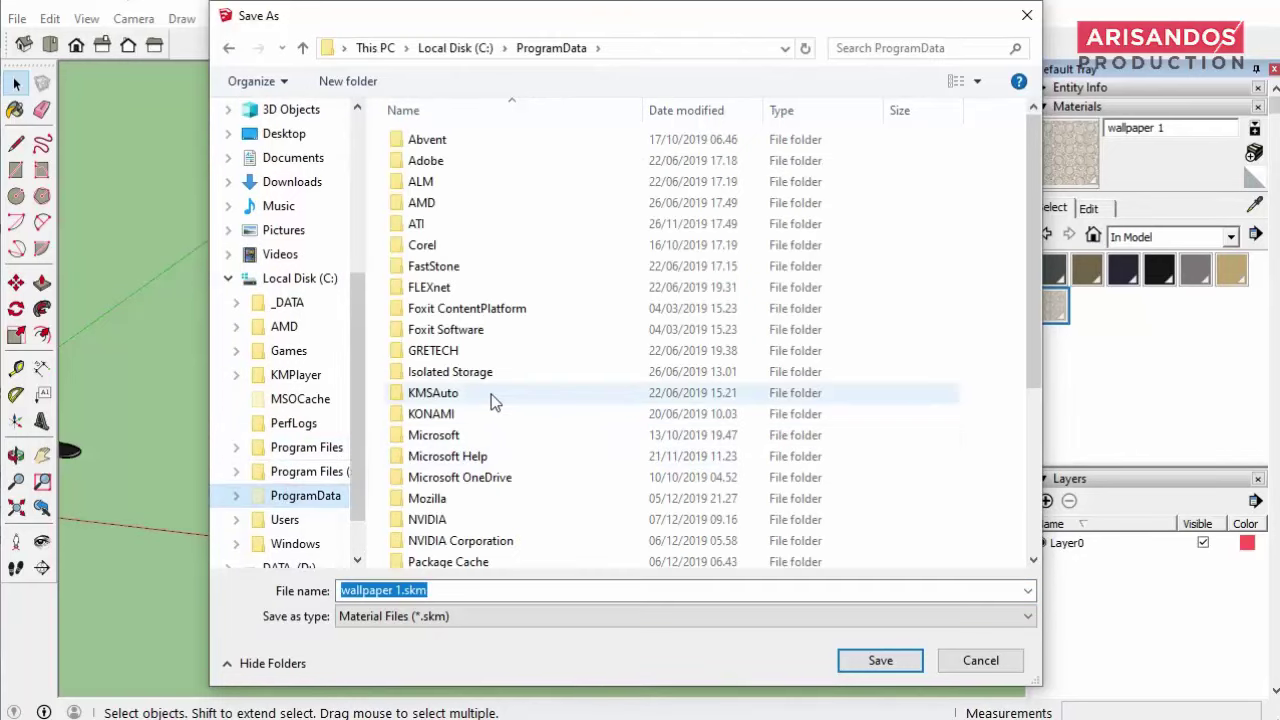
{"action": "scroll", "coordinate": [491, 394], "scroll_direction": "down", "scroll_amount": 2}
Save wallpaper 1.skm into SketchUp 2017\SketchUp\Materials\Wallpaper Dinding
{"action": "double_click", "coordinate": [437, 536]}
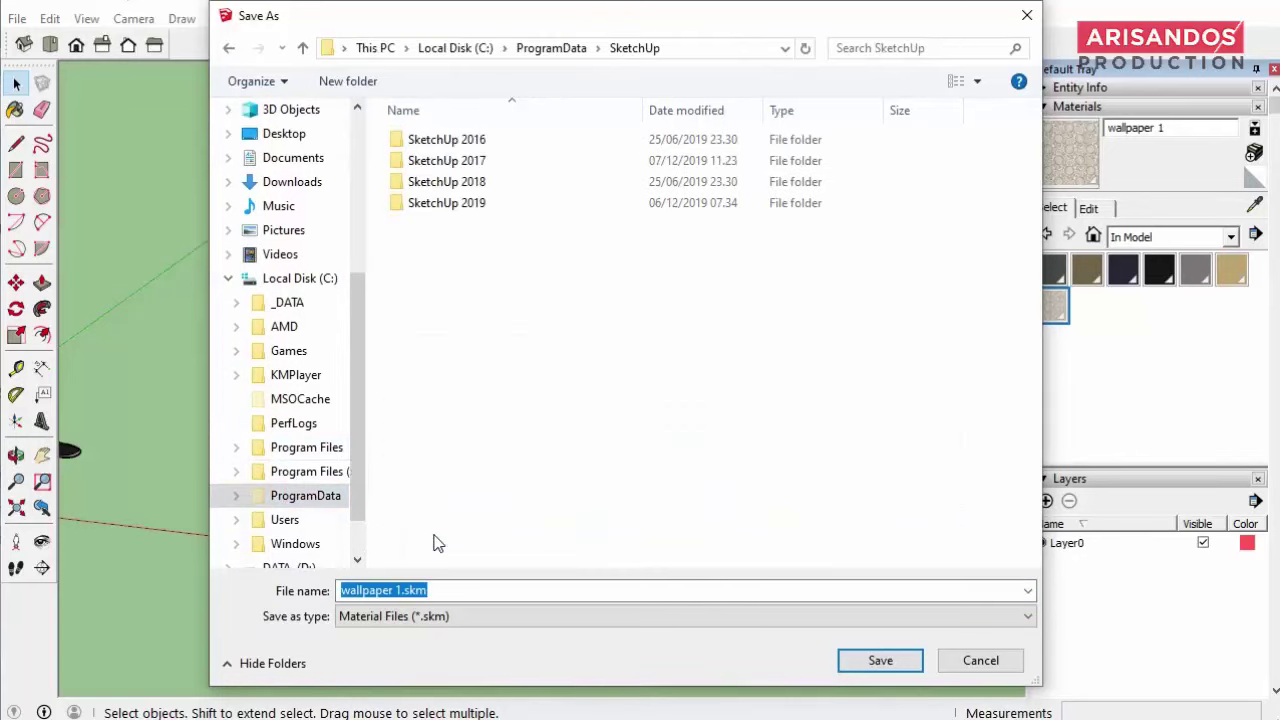
{"action": "left_click", "coordinate": [460, 170]}
{"action": "double_click", "coordinate": [460, 170]}
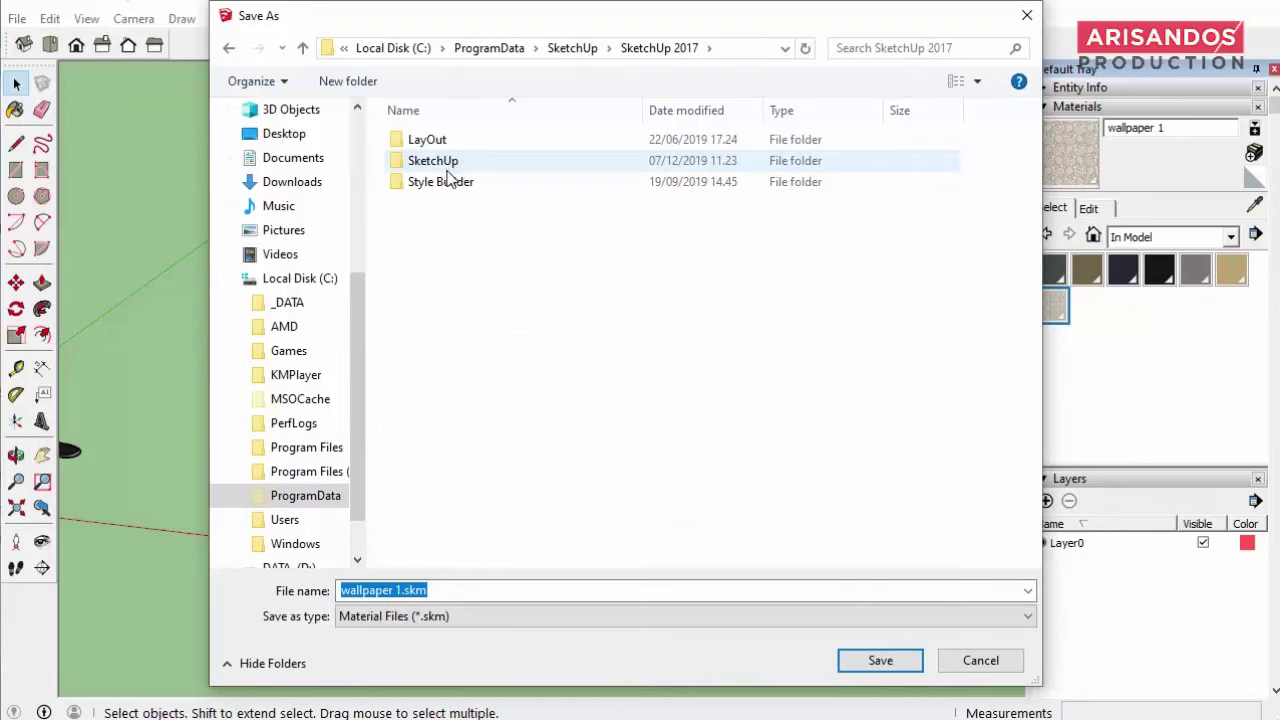
{"action": "double_click", "coordinate": [443, 163]}
{"action": "double_click", "coordinate": [443, 184]}
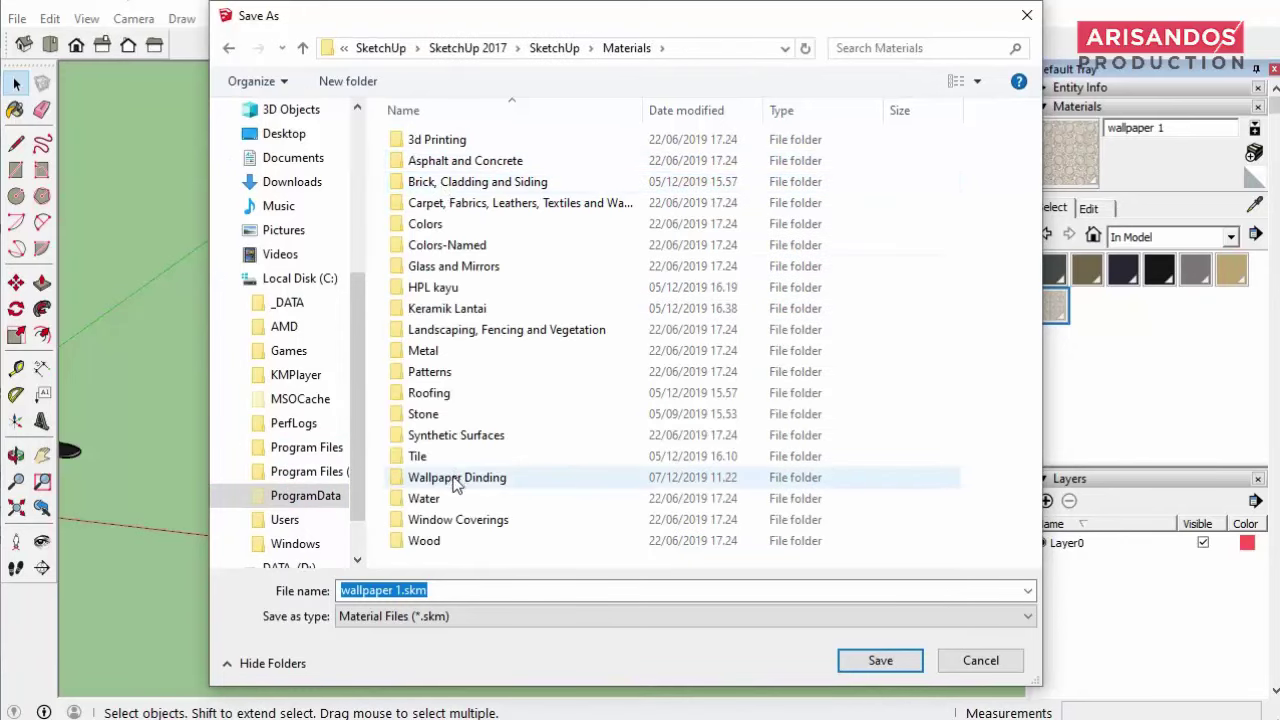
{"action": "double_click", "coordinate": [456, 478]}
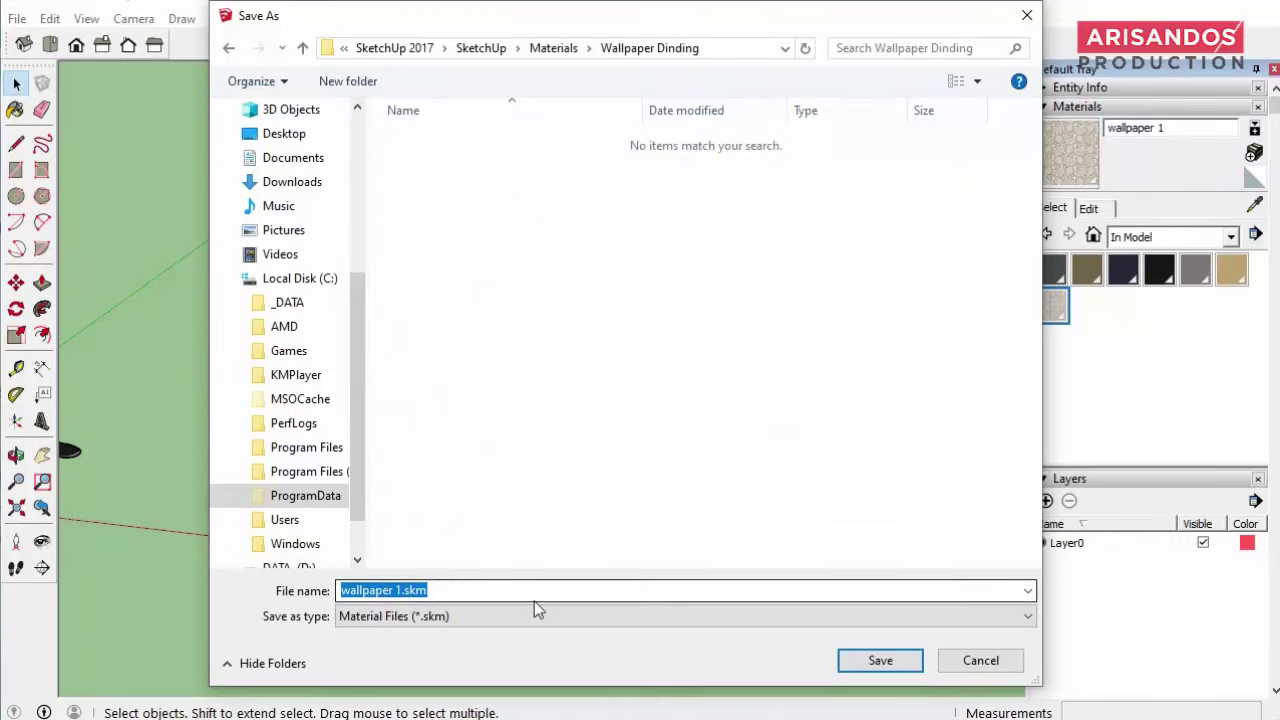
{"action": "left_click", "coordinate": [869, 664]}
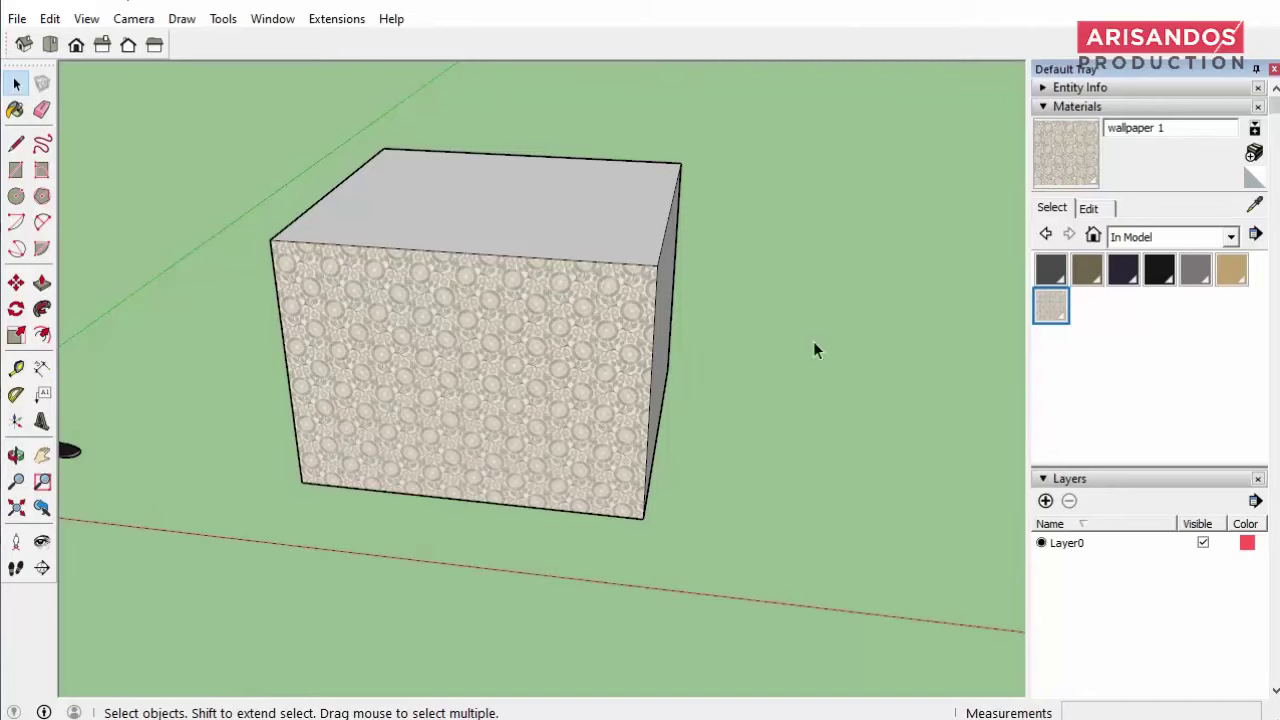
Show the Wallpaper Dinding collection to confirm wallpaper 1 is there, viewing the cube's blank side
{"action": "left_click", "coordinate": [1193, 242]}
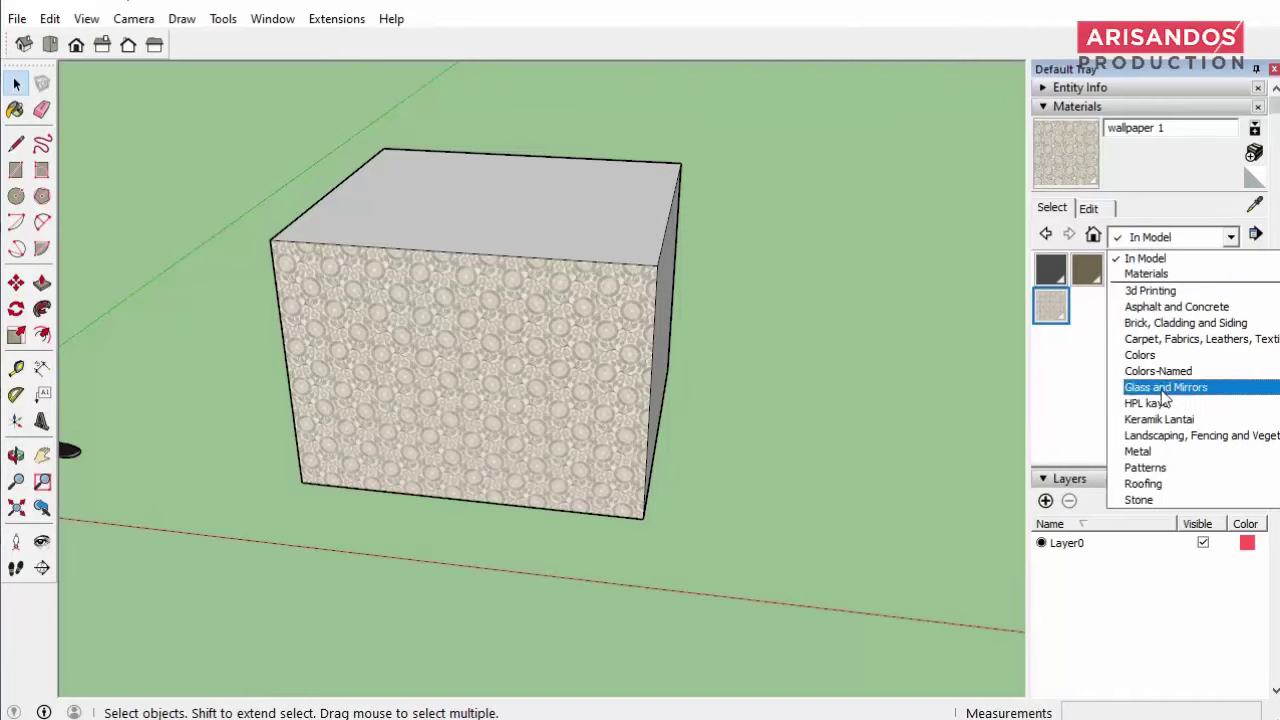
{"action": "scroll", "coordinate": [1168, 455], "scroll_direction": "down", "scroll_amount": 2}
{"action": "left_click", "coordinate": [1165, 452]}
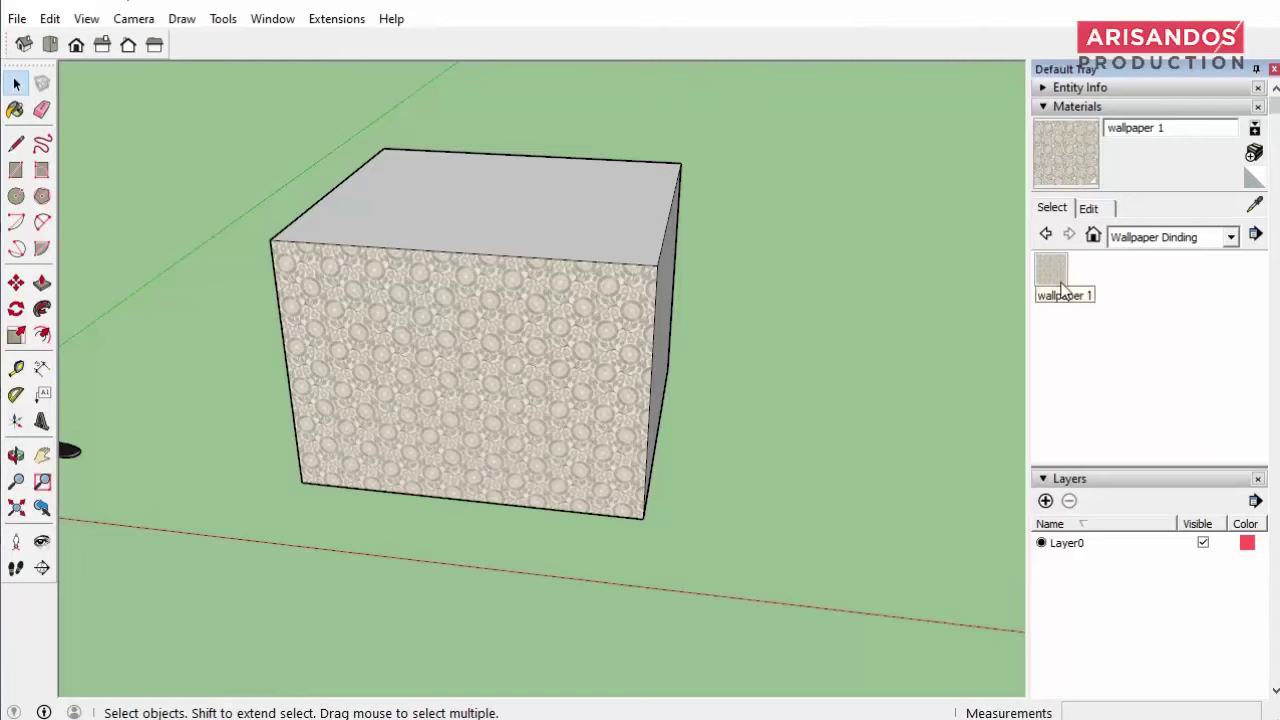
{"action": "scroll", "coordinate": [524, 377], "scroll_direction": "down", "scroll_amount": 3}
{"action": "mouse_move", "coordinate": [524, 377]}
{"action": "middle_mouse_down"}
{"action": "mouse_move", "coordinate": [451, 423]}
{"action": "mouse_move", "coordinate": [585, 353]}
{"action": "middle_mouse_up"}
{"action": "scroll", "coordinate": [529, 400], "scroll_direction": "up", "scroll_amount": 3}
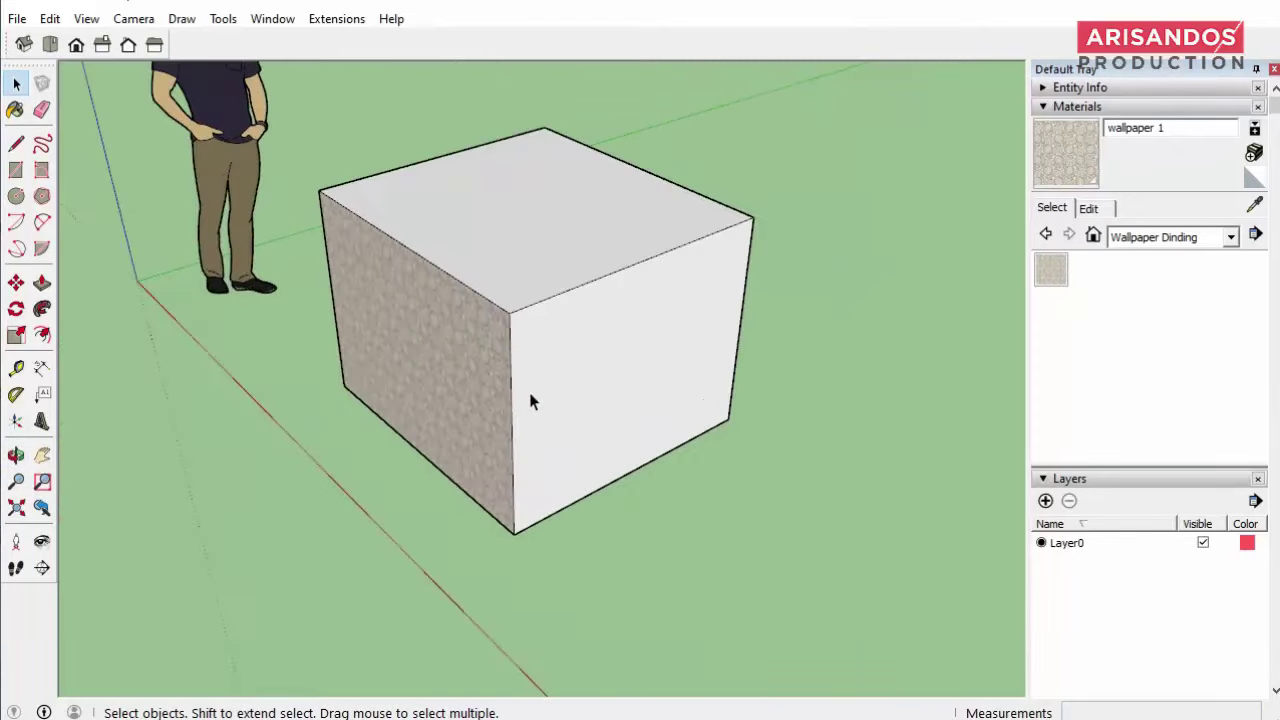
{"action": "scroll", "coordinate": [785, 367], "scroll_direction": "up", "scroll_amount": 2}
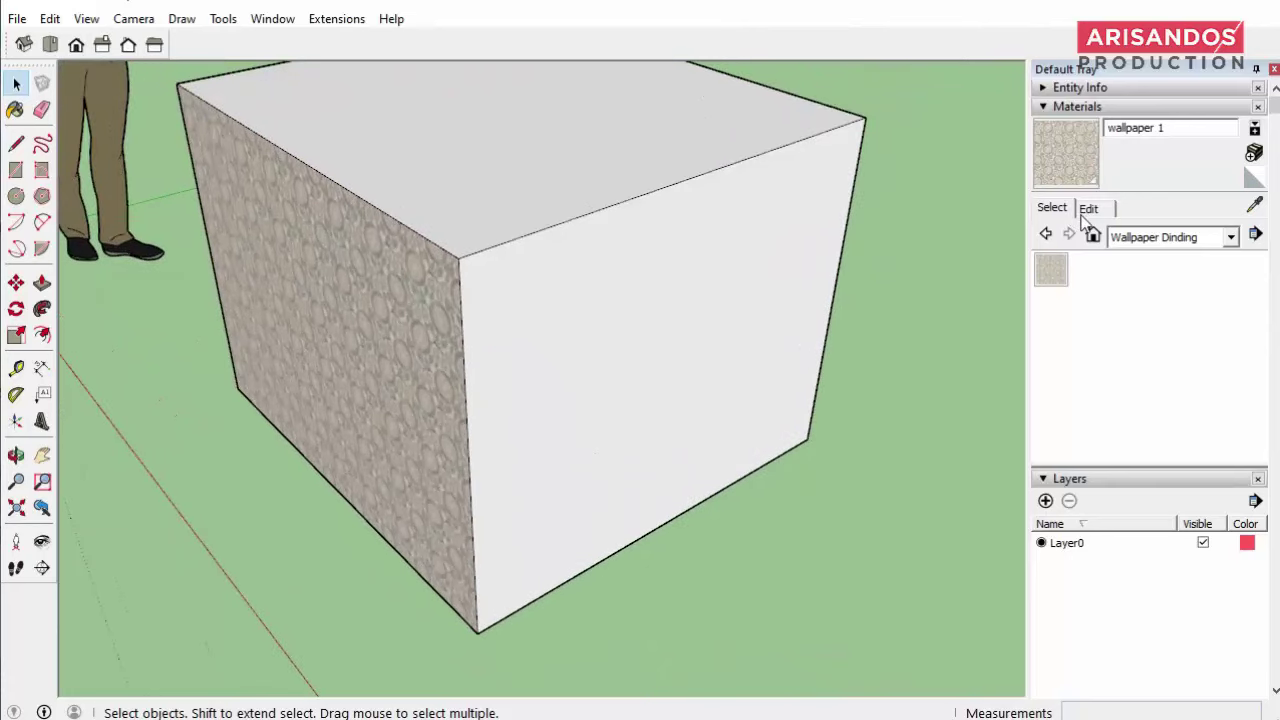
Switch the materials browser to Colors and pick the cream Color D01 swatch
{"action": "left_click", "coordinate": [1143, 238]}
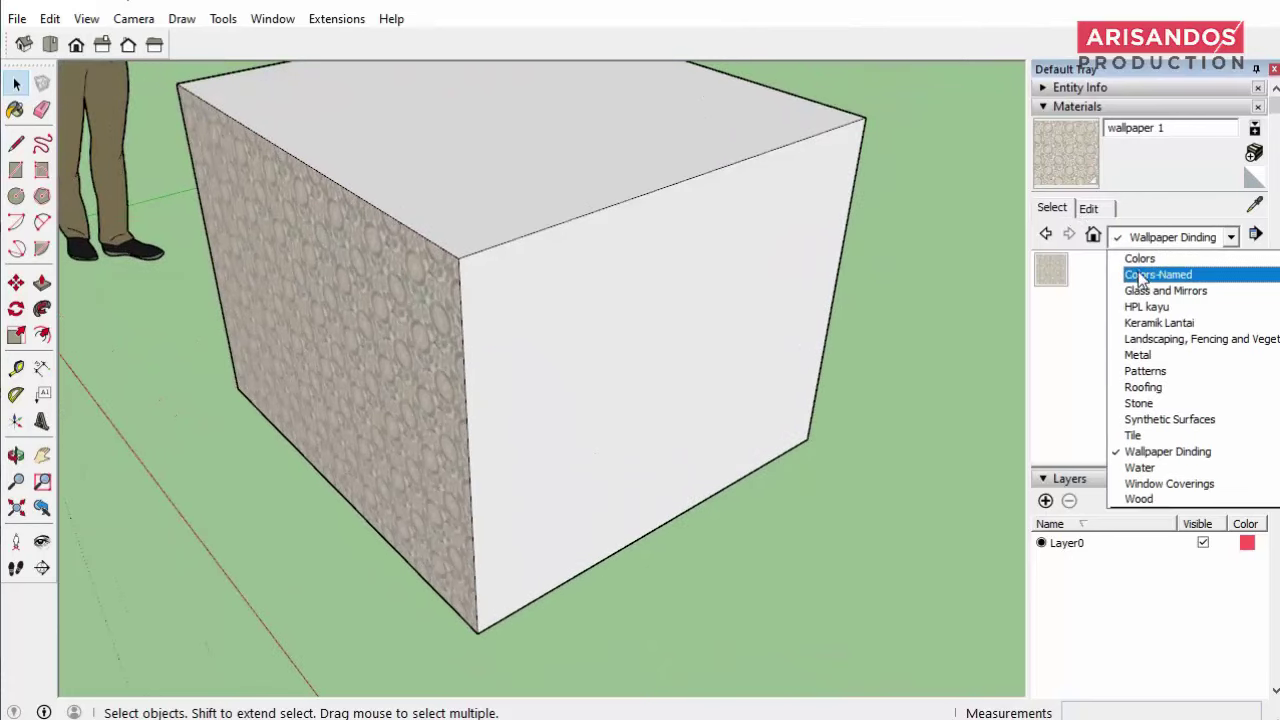
{"action": "left_click", "coordinate": [1137, 258]}
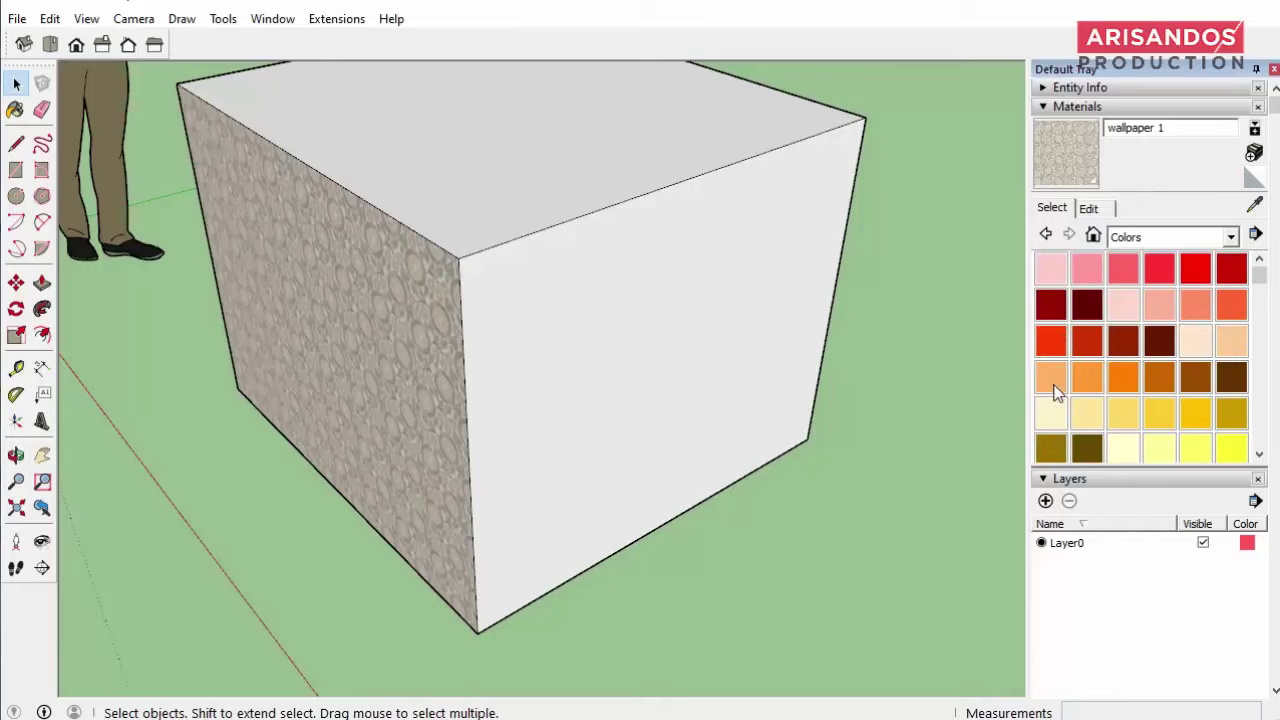
{"action": "left_click", "coordinate": [1051, 410]}
Create a Wallpaper 2 material using 21_ornate wallpaper texture-seamless.jpg with texture width 100
{"action": "left_click", "coordinate": [1253, 153]}
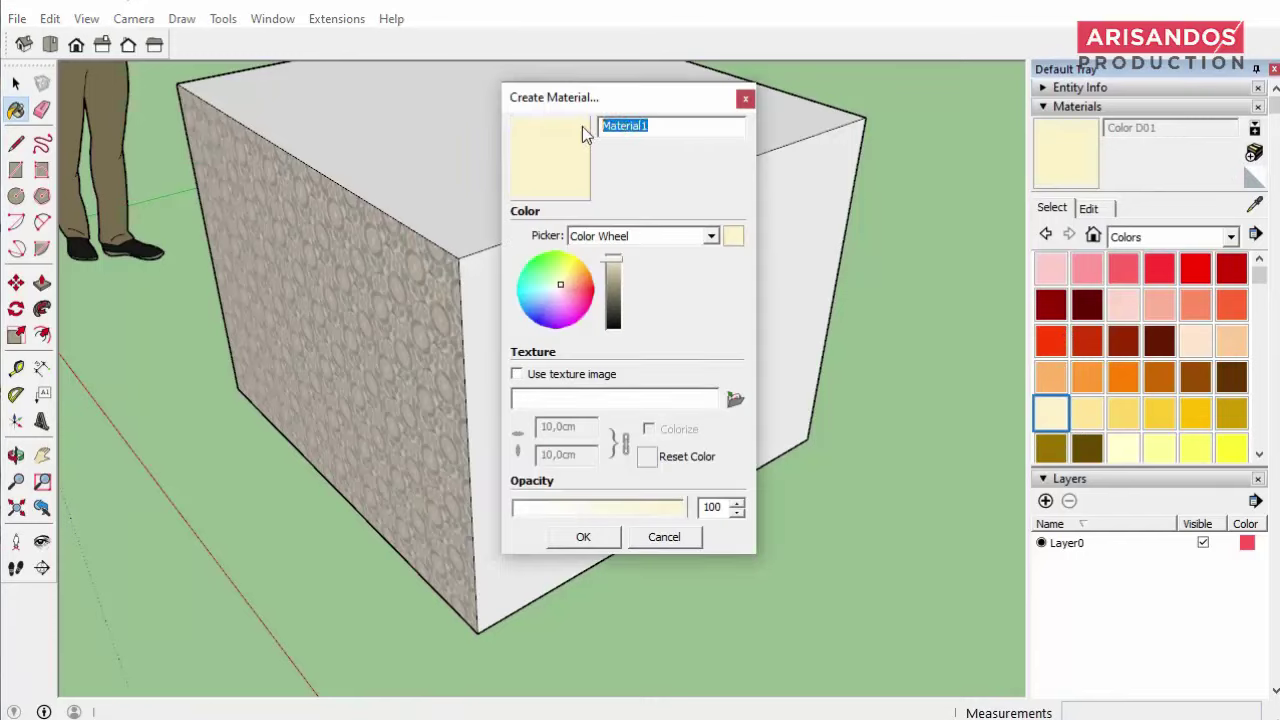
{"action": "type", "text": "WQ"}
{"action": "type", "text": "llpape"}
{"action": "type", "text": "2"}
{"action": "left_click", "coordinate": [542, 378]}
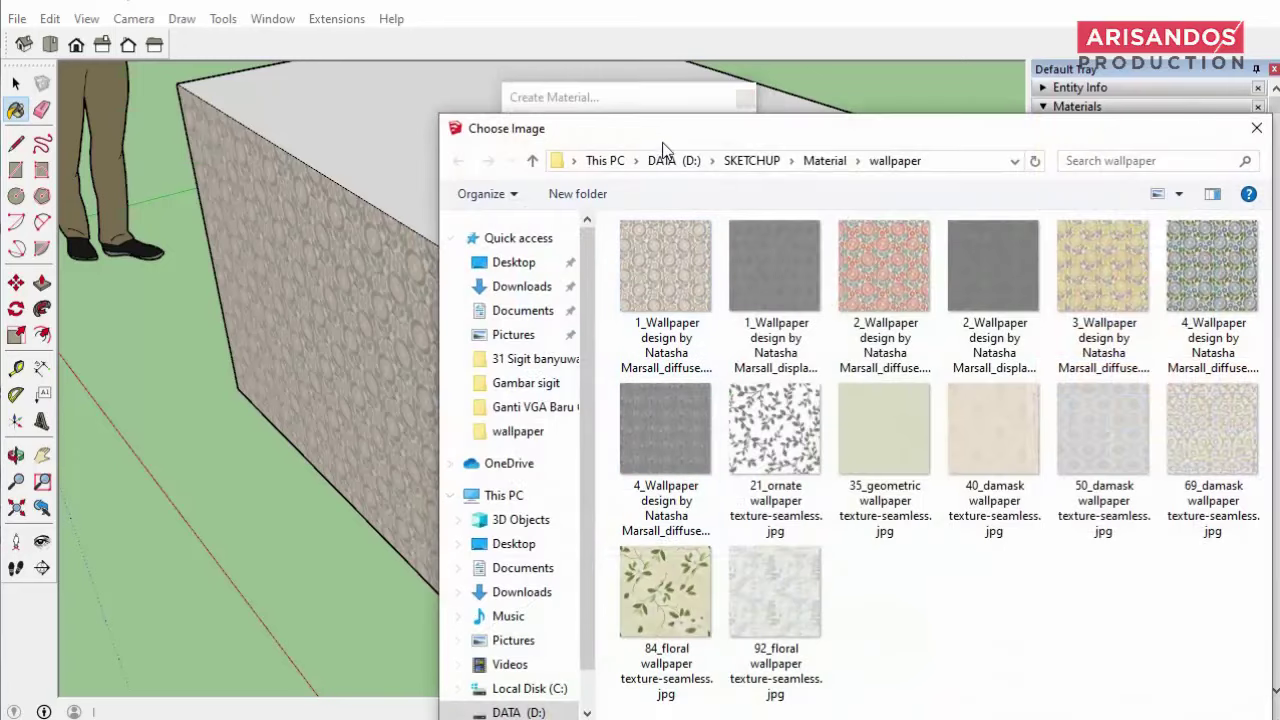
{"action": "mouse_move", "coordinate": [664, 135]}
{"action": "left_mouse_down"}
{"action": "mouse_move", "coordinate": [503, 73]}
{"action": "mouse_move", "coordinate": [436, 30]}
{"action": "left_mouse_up"}
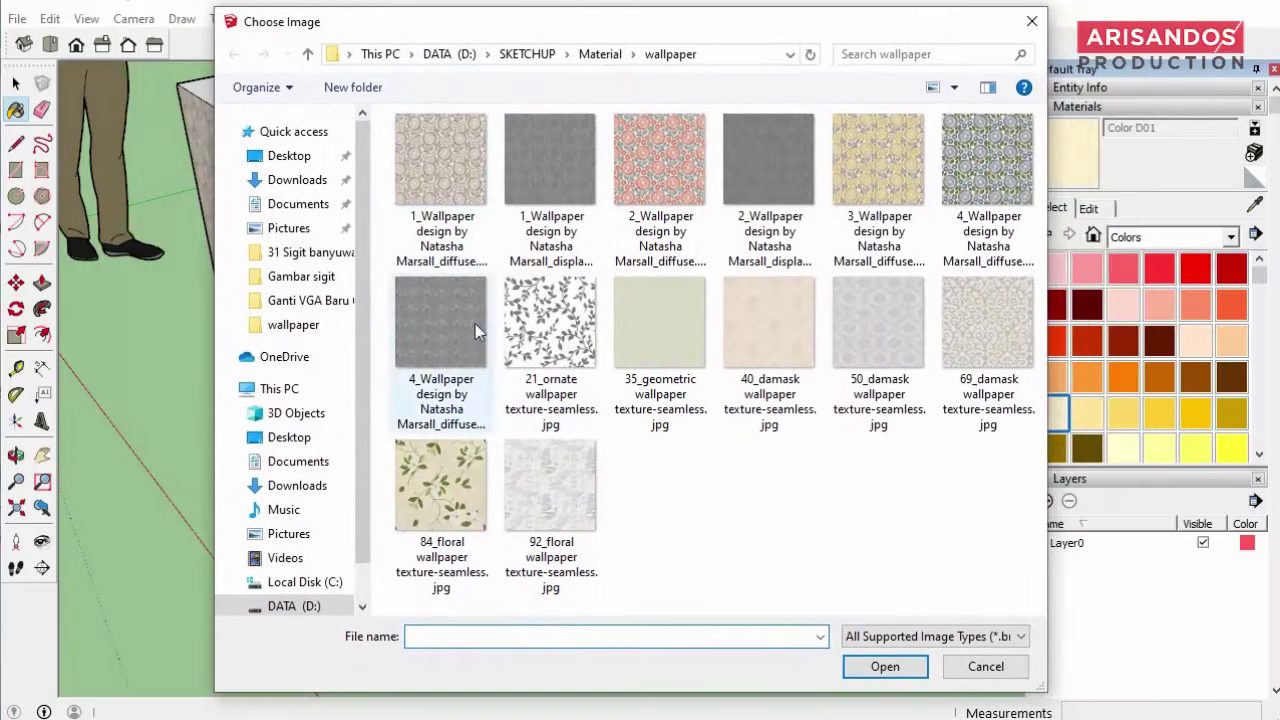
{"action": "left_click", "coordinate": [581, 526]}
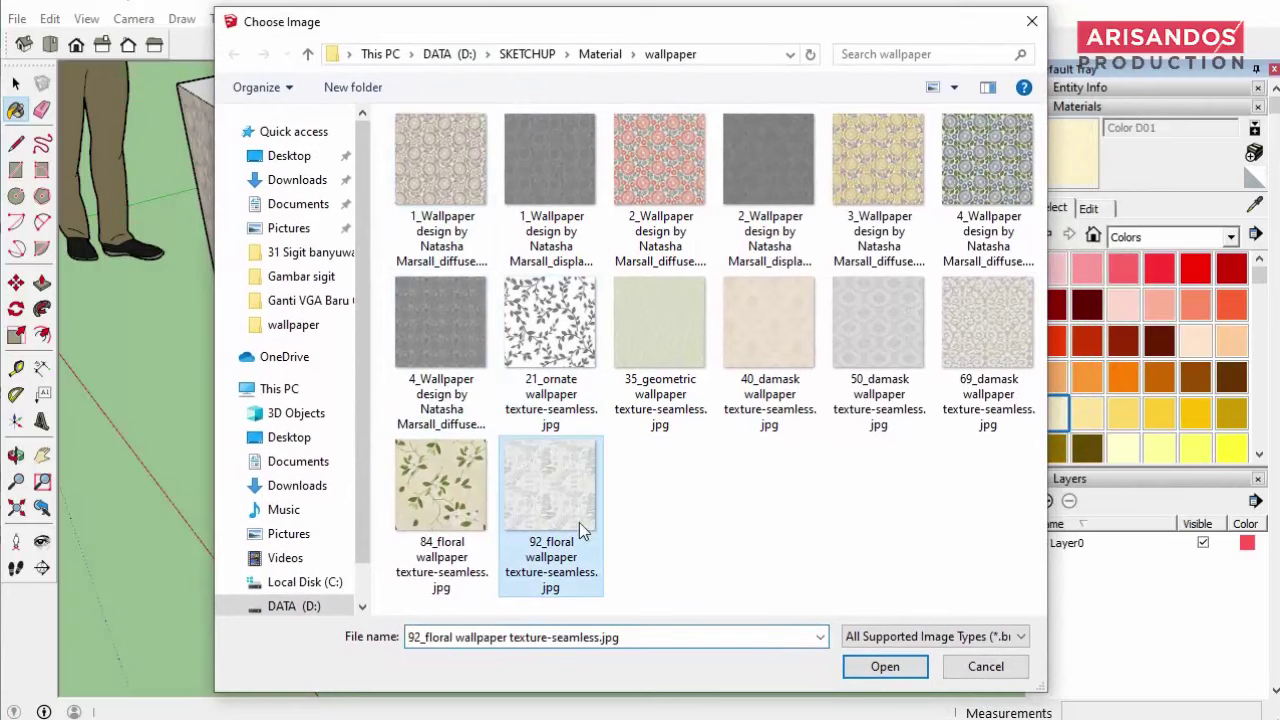
{"action": "left_click", "coordinate": [562, 335]}
{"action": "left_click", "coordinate": [888, 667]}
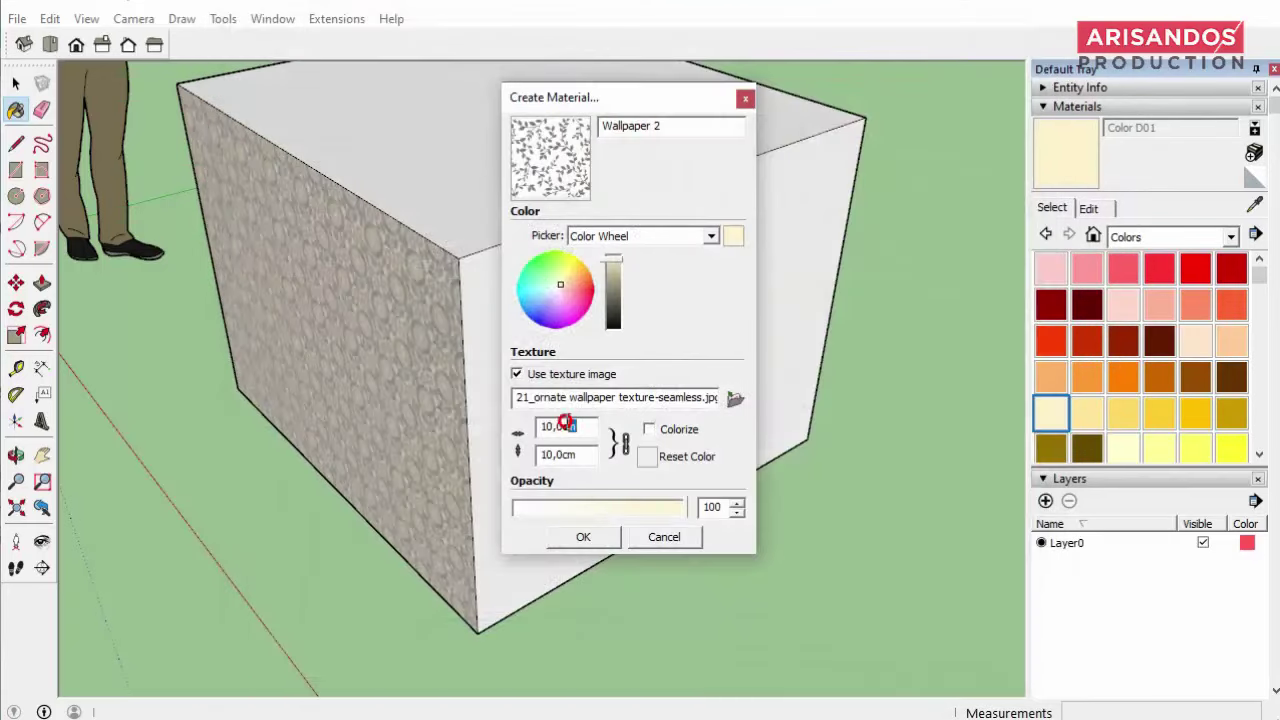
{"action": "left_click_drag", "start_coordinate": [580, 423], "coordinate": [528, 425]}
{"action": "type", "text": "100"}
{"action": "left_click", "coordinate": [584, 537]}
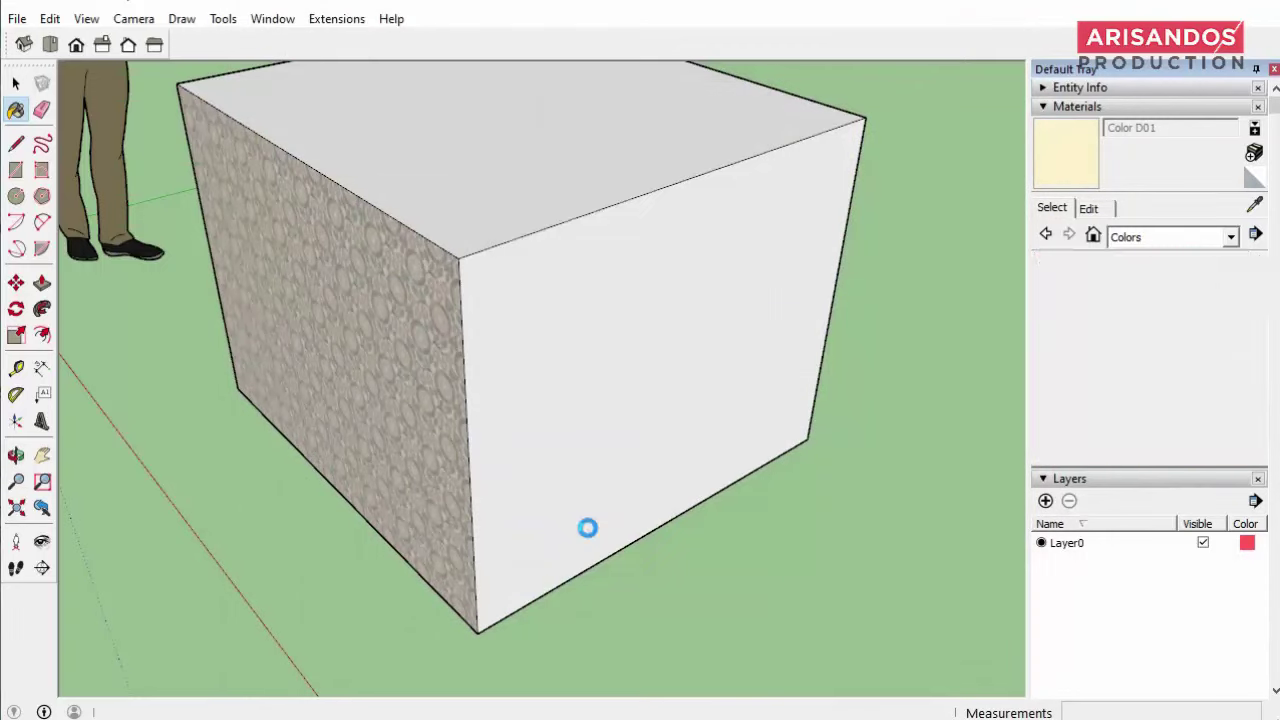
Paint the cube's blank face with Wallpaper 2
{"action": "left_click", "coordinate": [686, 303]}
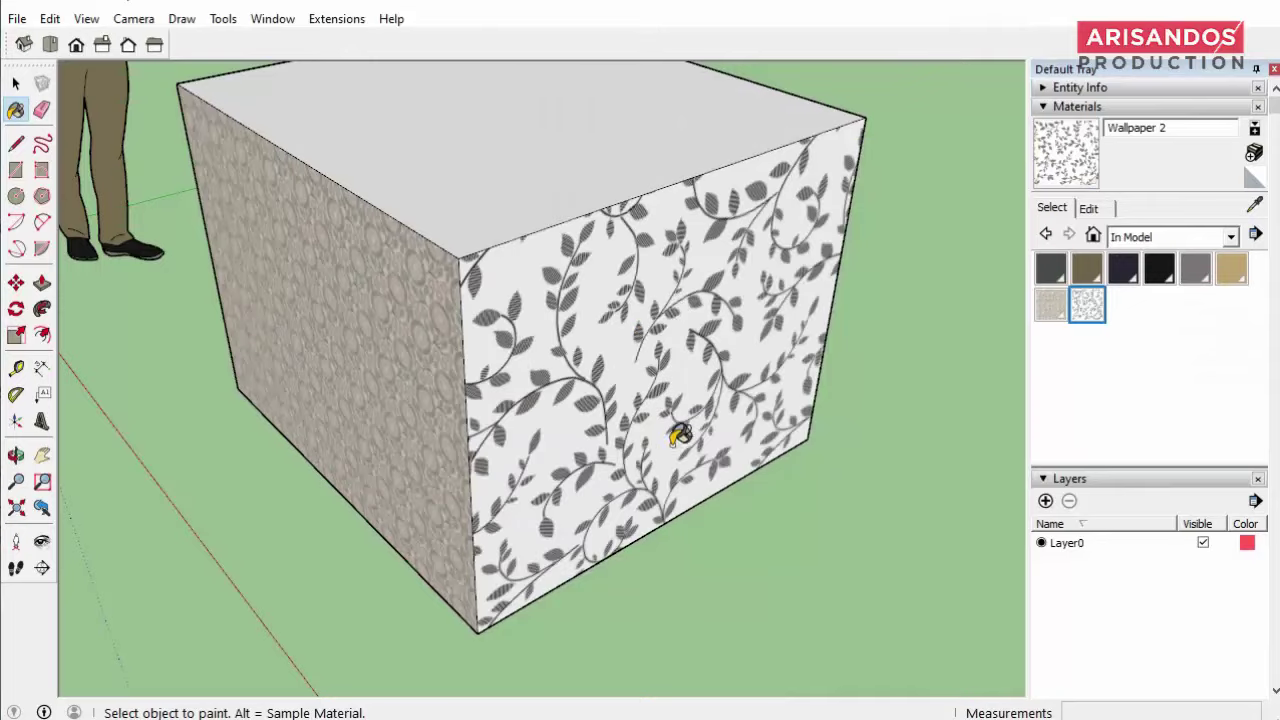
{"action": "middle_click_drag", "start_coordinate": [674, 437], "coordinate": [514, 263]}
{"action": "scroll", "coordinate": [560, 297], "scroll_direction": "up", "scroll_amount": 5}
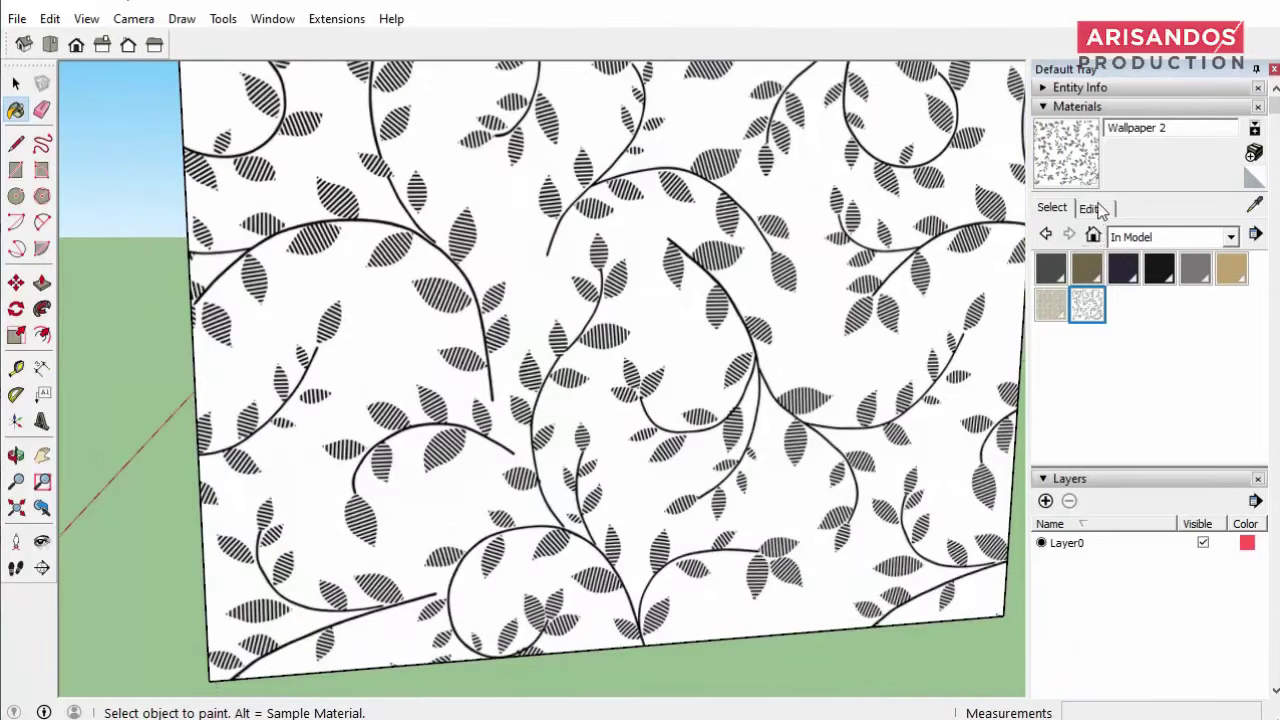
Change the Wallpaper 2 texture width from 100 to 50 cm and inspect the finer leaf tiling
{"action": "left_click", "coordinate": [1090, 208]}
{"action": "left_click_drag", "start_coordinate": [1109, 437], "coordinate": [1031, 437]}
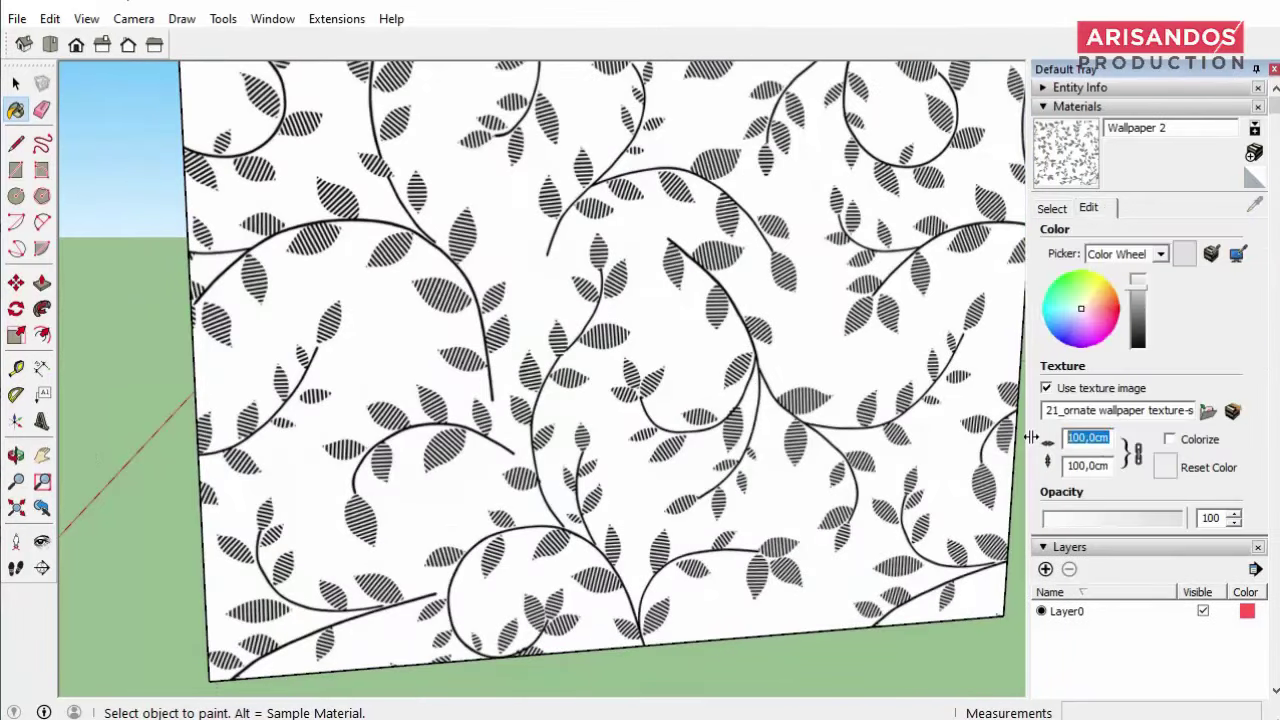
{"action": "type", "text": "50"}
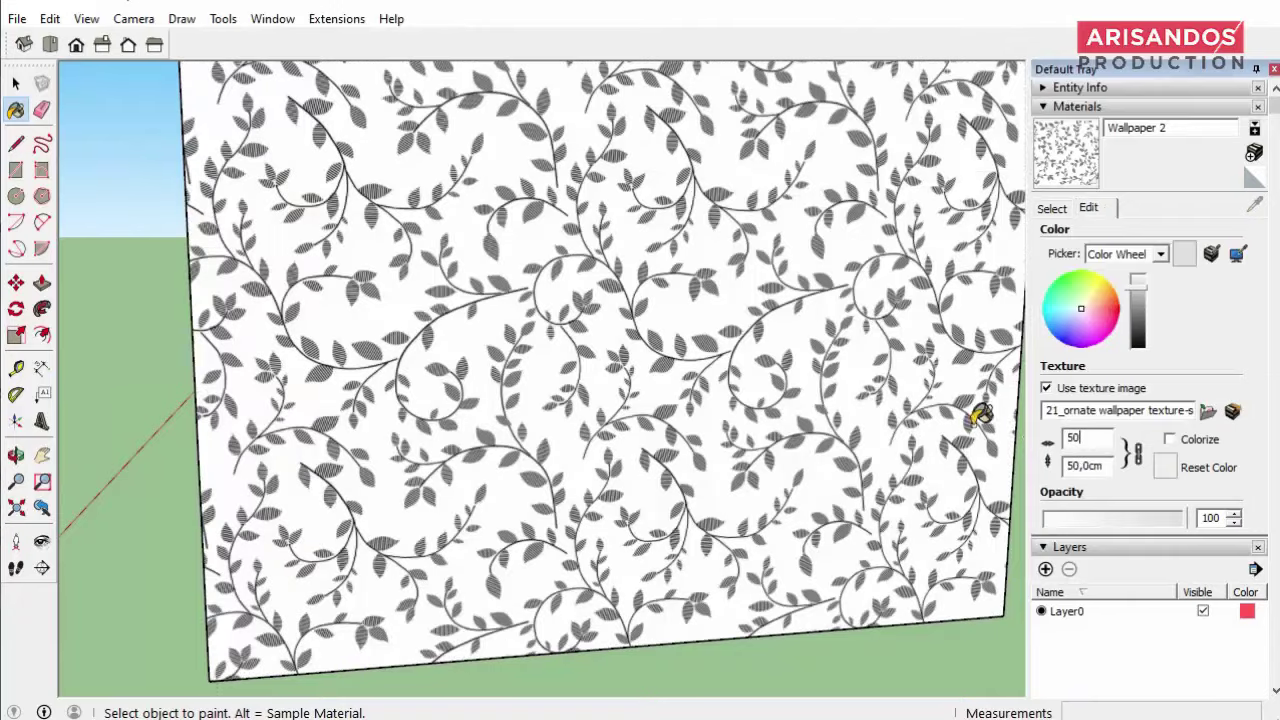
{"action": "scroll", "coordinate": [257, 410], "scroll_direction": "down", "scroll_amount": 5}
{"action": "middle_click_drag", "start_coordinate": [257, 410], "coordinate": [574, 337]}
{"action": "scroll", "coordinate": [731, 371], "scroll_direction": "up", "scroll_amount": 3}
{"action": "scroll", "coordinate": [786, 357], "scroll_direction": "up", "scroll_amount": 4}
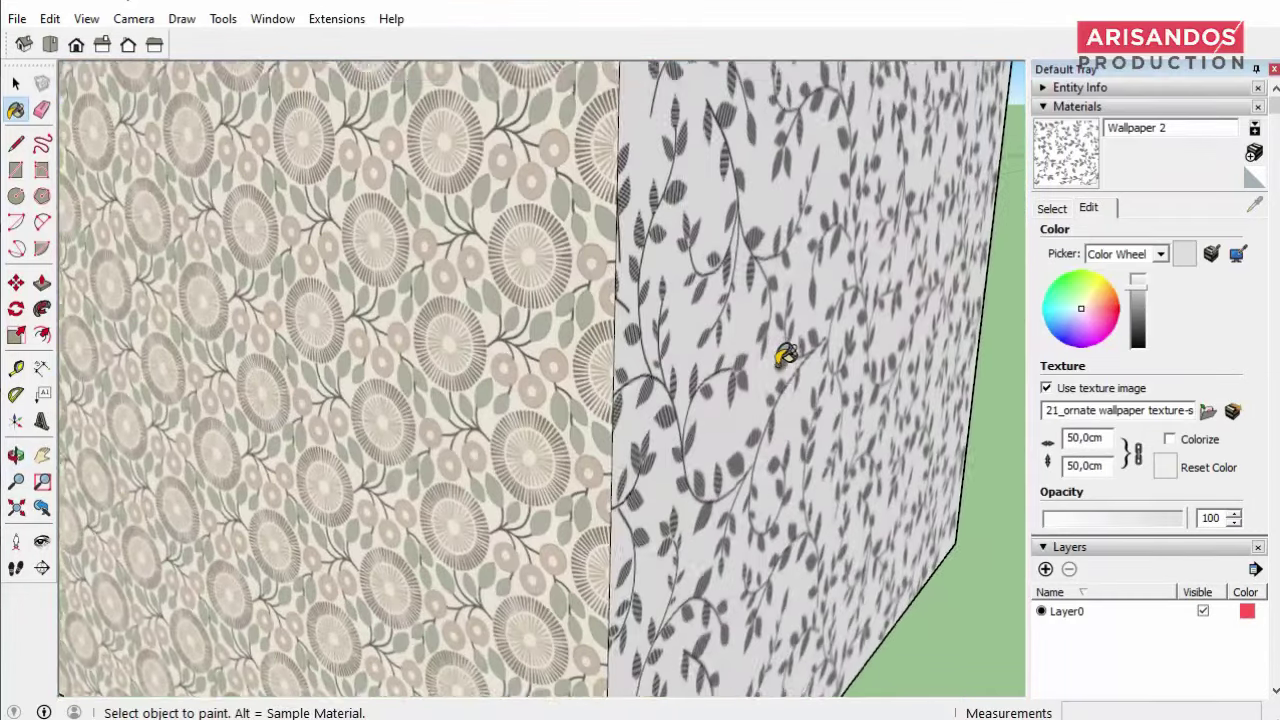
{"action": "mouse_move", "coordinate": [786, 357]}
{"action": "middle_mouse_down"}
{"action": "mouse_move", "coordinate": [462, 375]}
{"action": "mouse_move", "coordinate": [526, 434]}
{"action": "mouse_move", "coordinate": [538, 301]}
{"action": "mouse_move", "coordinate": [597, 263]}
{"action": "middle_mouse_up"}
{"action": "scroll", "coordinate": [780, 394], "scroll_direction": "down", "scroll_amount": 4}
{"action": "scroll", "coordinate": [514, 400], "scroll_direction": "up", "scroll_amount": 4}
{"action": "scroll", "coordinate": [609, 343], "scroll_direction": "down", "scroll_amount": 2}
{"action": "scroll", "coordinate": [683, 351], "scroll_direction": "up", "scroll_amount": 4}
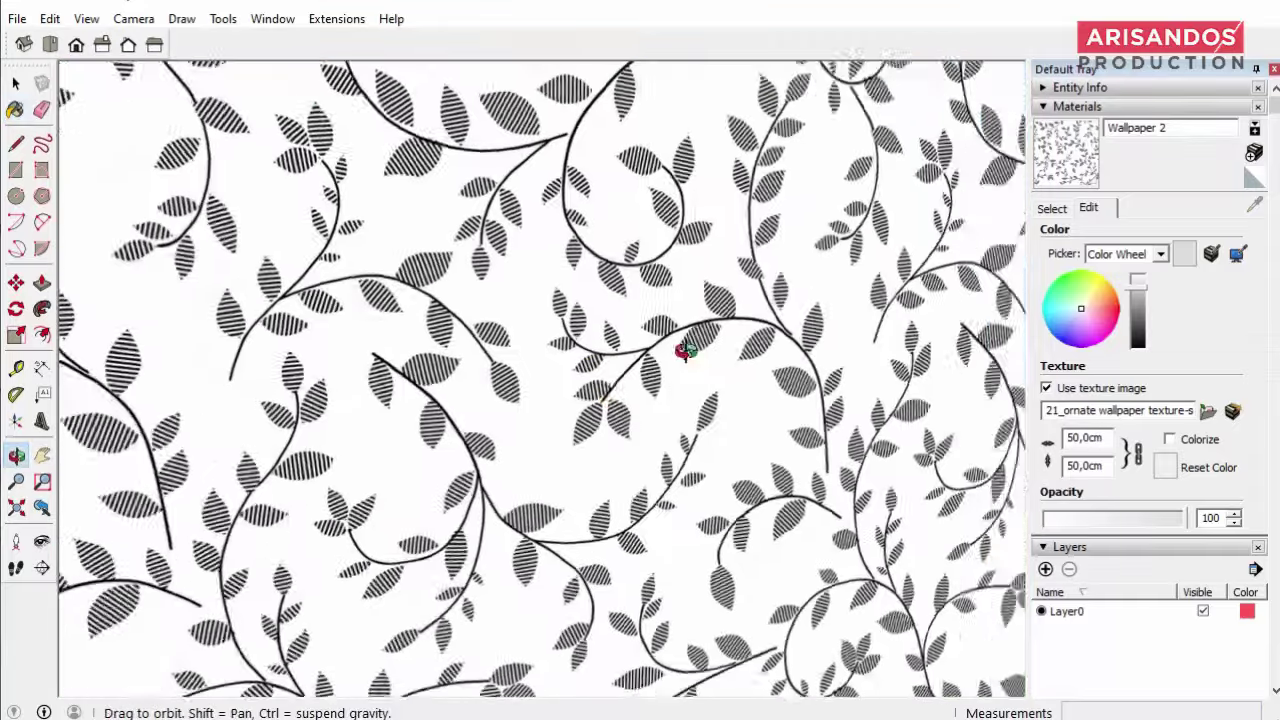
{"action": "mouse_move", "coordinate": [683, 351]}
{"action": "middle_mouse_down"}
{"action": "mouse_move", "coordinate": [851, 237]}
{"action": "mouse_move", "coordinate": [766, 429]}
{"action": "middle_mouse_up"}
{"action": "scroll", "coordinate": [594, 537], "scroll_direction": "up", "scroll_amount": 4}
{"action": "scroll", "coordinate": [674, 409], "scroll_direction": "up", "scroll_amount": 3}
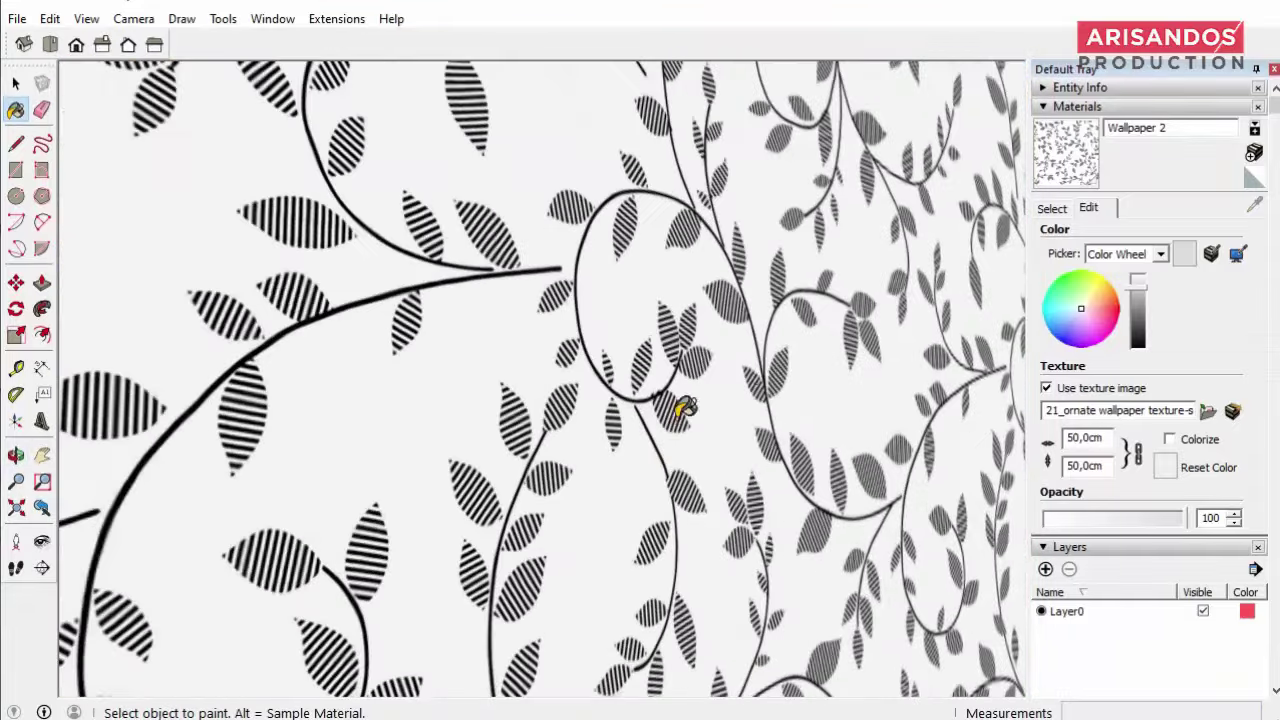
{"action": "scroll", "coordinate": [862, 235], "scroll_direction": "up", "scroll_amount": 3}
{"action": "scroll", "coordinate": [731, 323], "scroll_direction": "down", "scroll_amount": 3}
{"action": "scroll", "coordinate": [737, 326], "scroll_direction": "down", "scroll_amount": 3}
{"action": "middle_click_drag", "start_coordinate": [737, 326], "coordinate": [703, 400]}
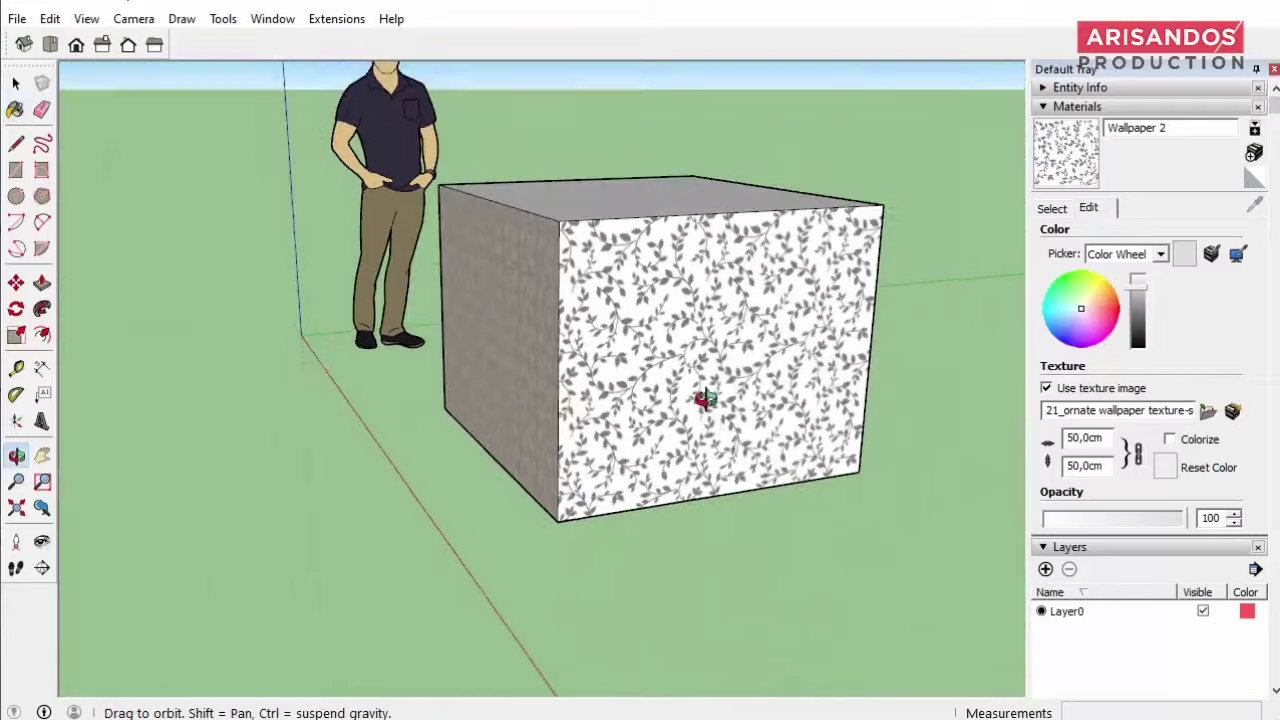
{"action": "scroll", "coordinate": [646, 346], "scroll_direction": "up", "scroll_amount": 5}
{"action": "scroll", "coordinate": [646, 346], "scroll_direction": "up", "scroll_amount": 3}
{"action": "scroll", "coordinate": [646, 346], "scroll_direction": "down", "scroll_amount": 3}
{"action": "scroll", "coordinate": [646, 346], "scroll_direction": "down", "scroll_amount": 2}
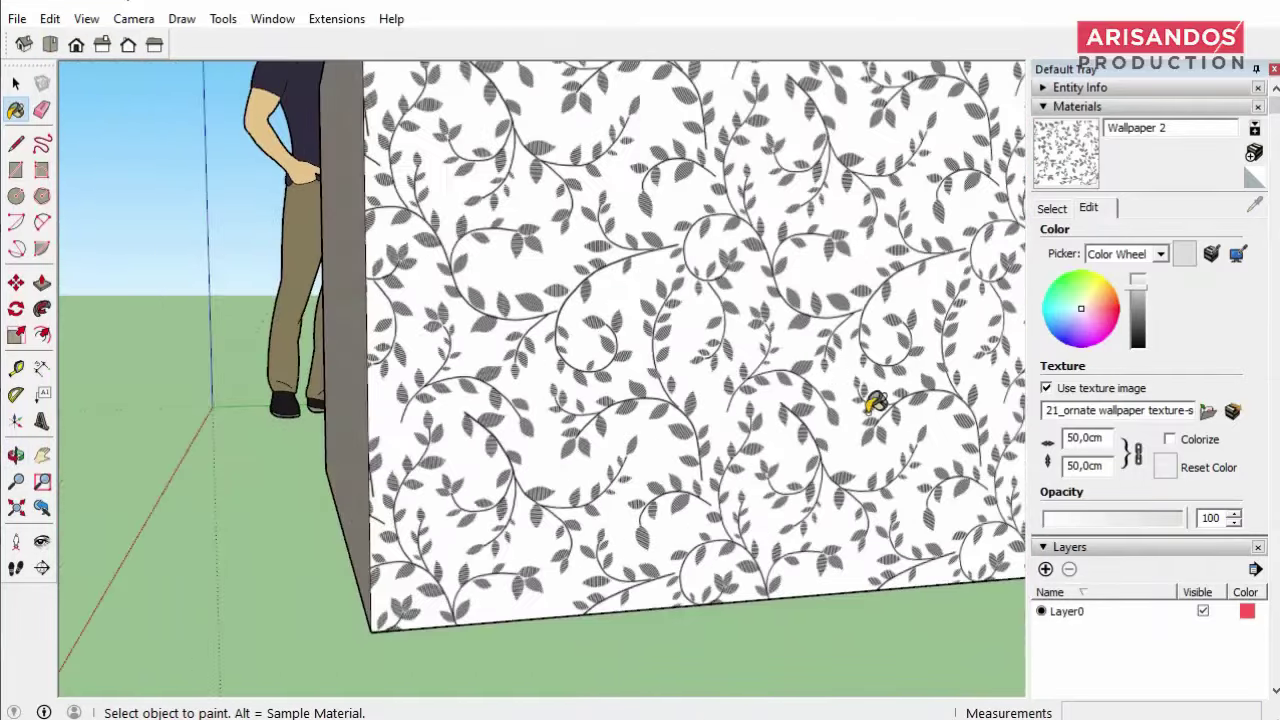
{"action": "left_click", "coordinate": [1051, 208]}
{"action": "scroll", "coordinate": [816, 300], "scroll_direction": "down", "scroll_amount": 1}
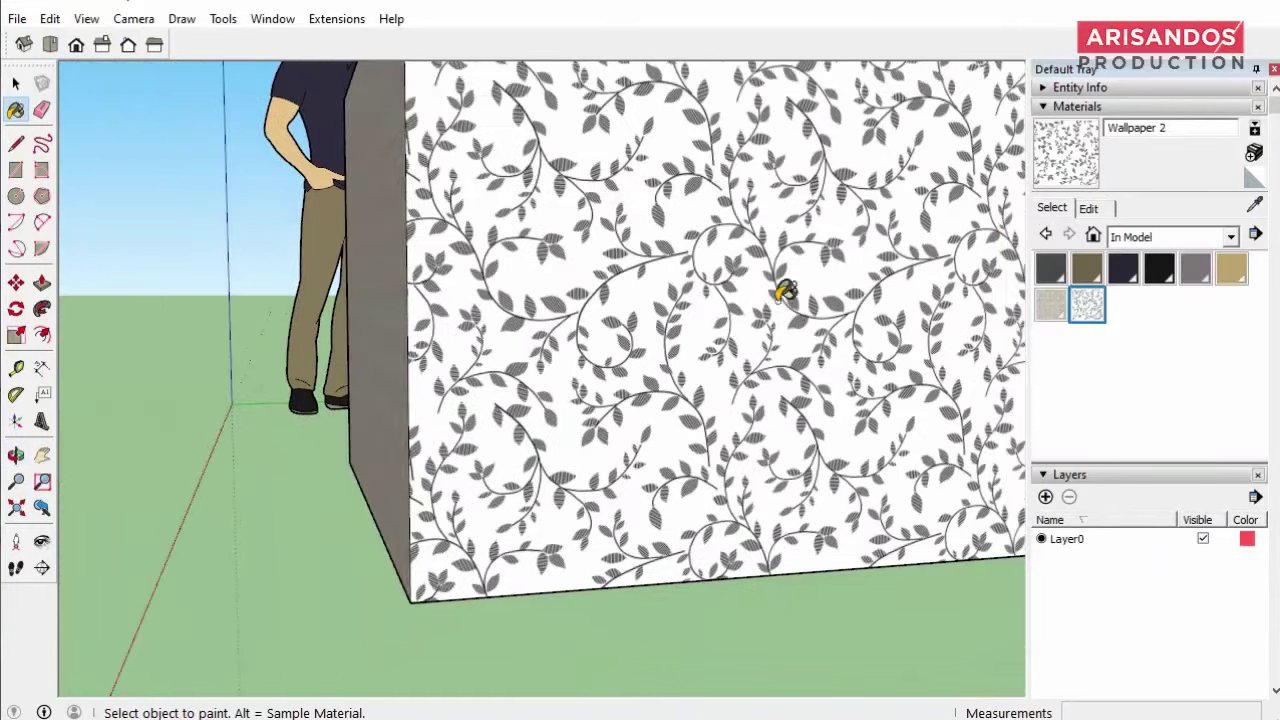
Save the Wallpaper 2 material as Wallpaper 2.skm in the Wallpaper Dinding folder
{"action": "left_click", "coordinate": [1096, 238]}
{"action": "right_click", "coordinate": [1087, 305]}
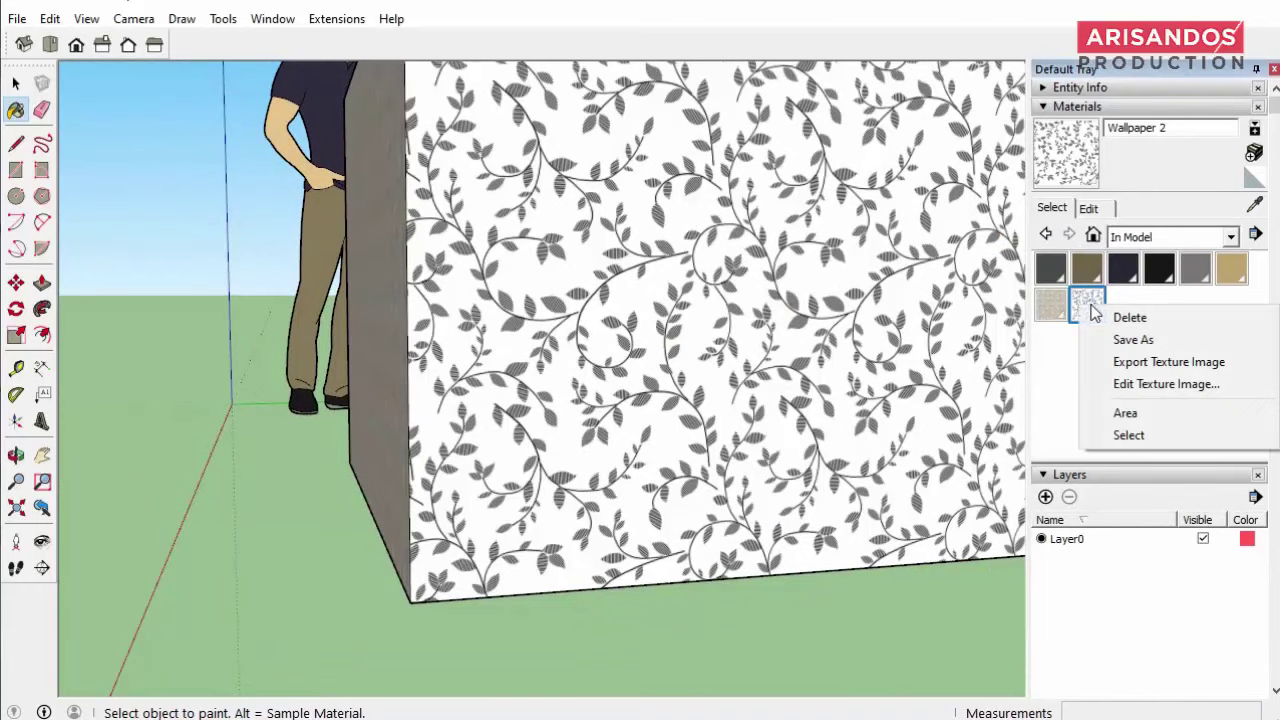
{"action": "left_click", "coordinate": [1129, 342]}
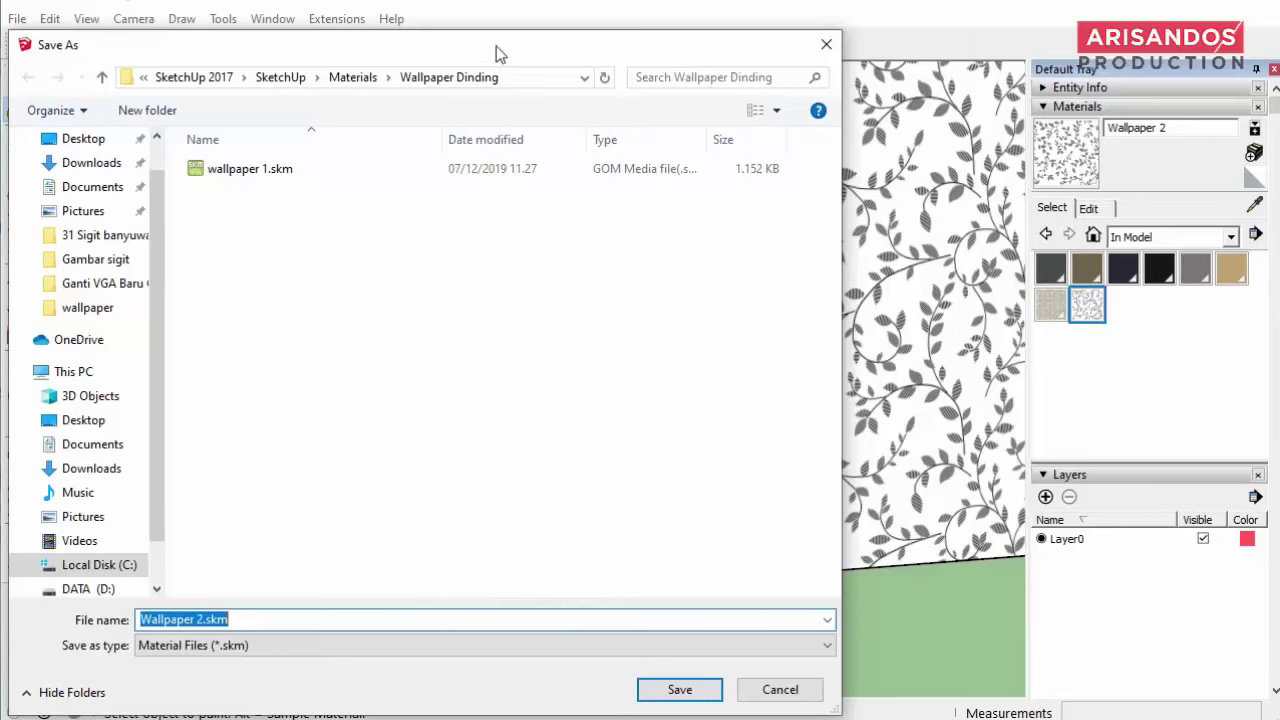
{"action": "left_click_drag", "start_coordinate": [494, 48], "coordinate": [627, 28]}
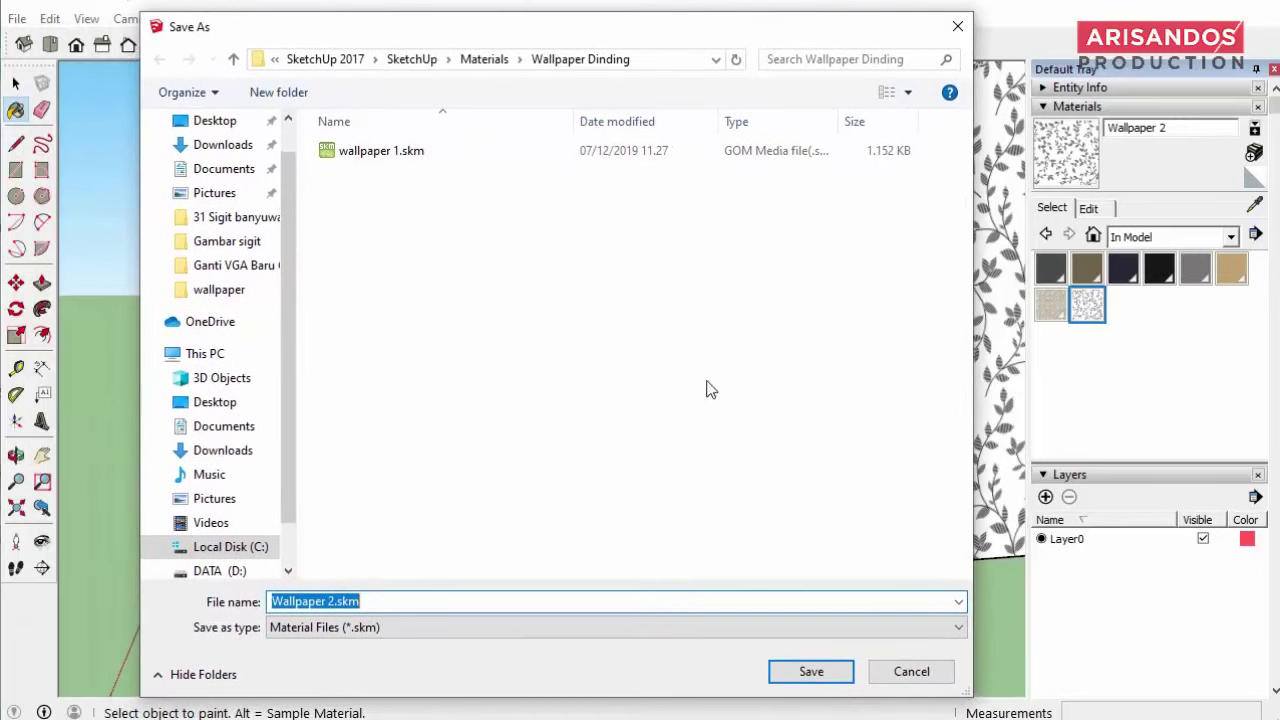
{"action": "left_click", "coordinate": [811, 671]}
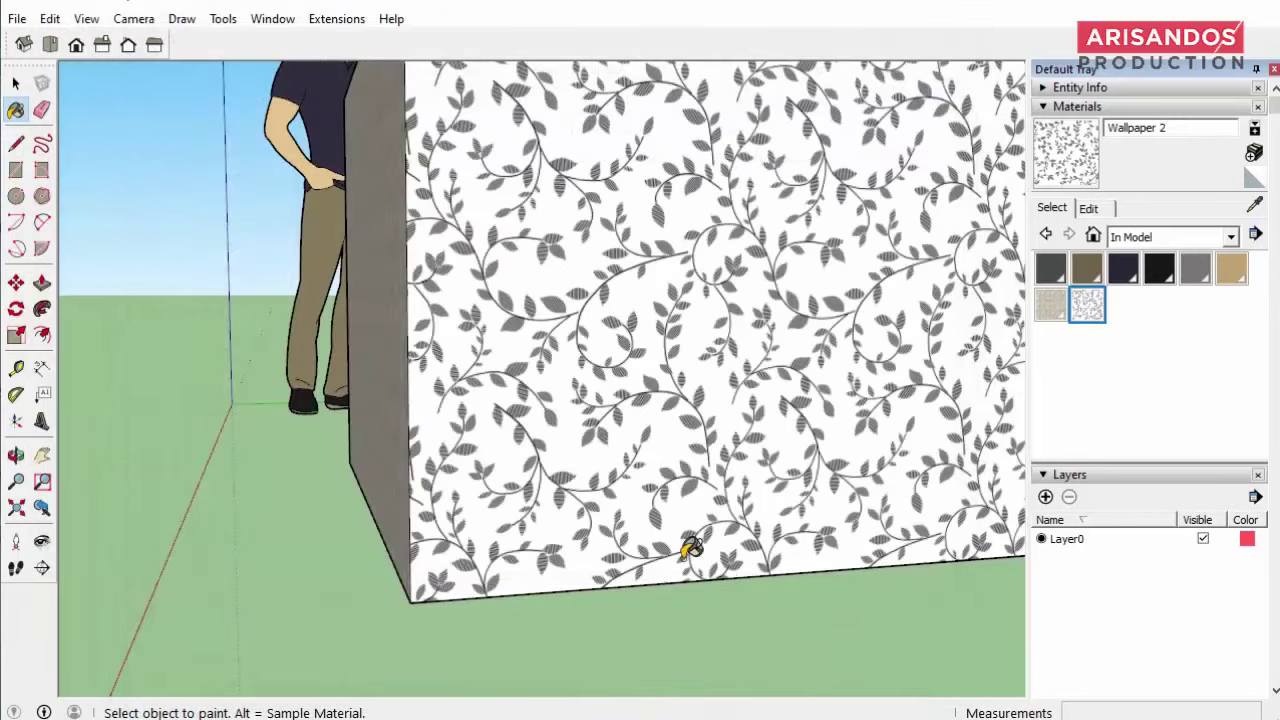
{"action": "scroll", "coordinate": [688, 543], "scroll_direction": "down", "scroll_amount": 4}
{"action": "scroll", "coordinate": [514, 523], "scroll_direction": "down", "scroll_amount": 1}
Display the Wallpaper Dinding collection, now holding both wallpaper materials
{"action": "left_click", "coordinate": [1148, 237]}
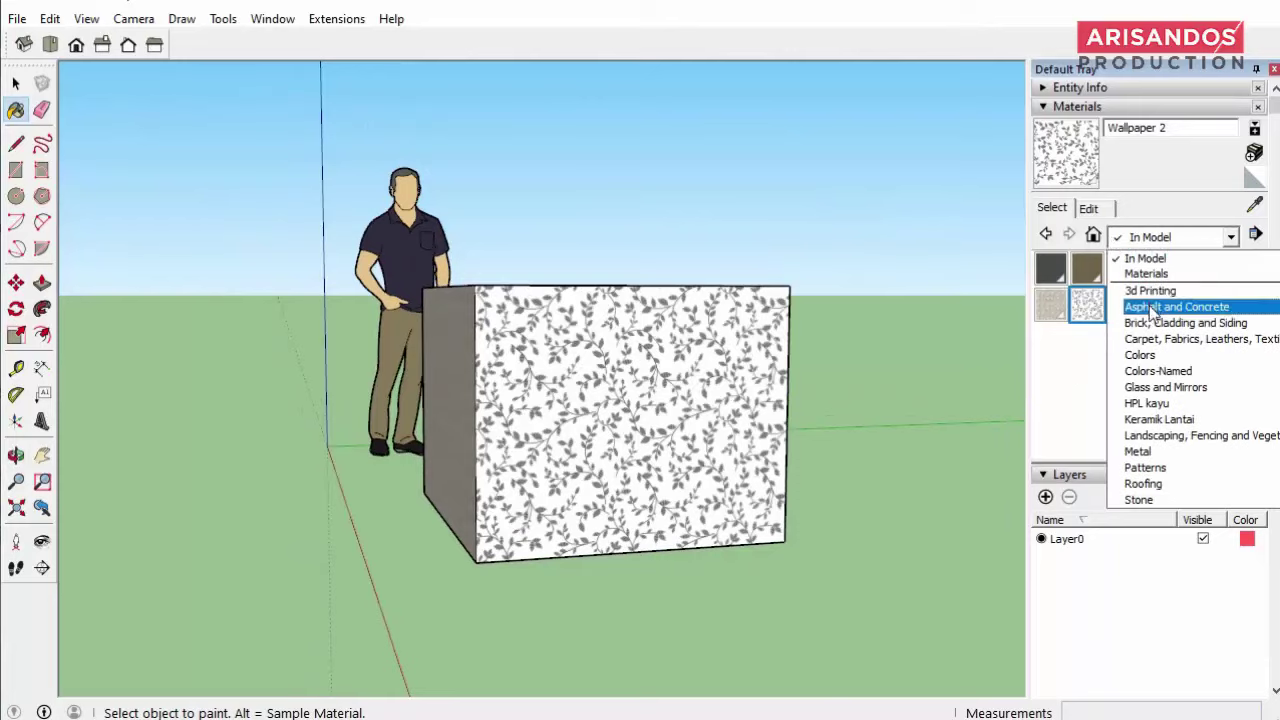
{"action": "scroll", "coordinate": [1160, 418], "scroll_direction": "down", "scroll_amount": 1}
{"action": "scroll", "coordinate": [1160, 420], "scroll_direction": "down", "scroll_amount": 2}
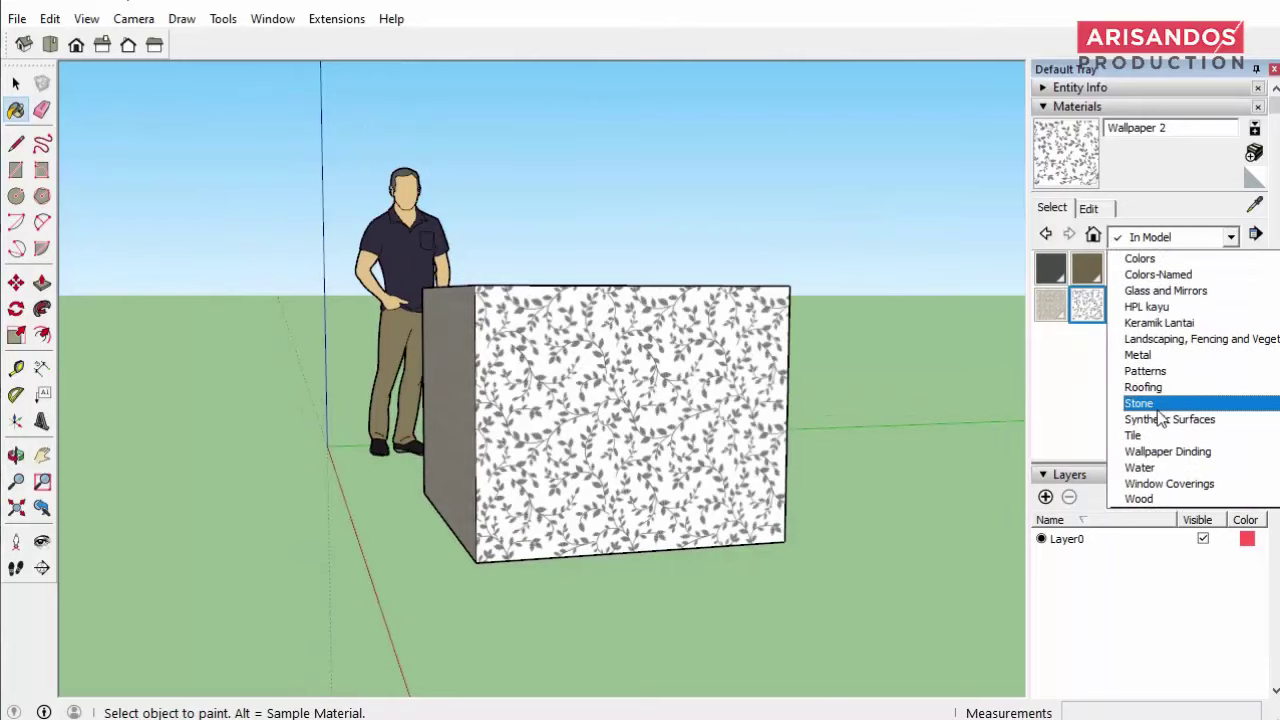
{"action": "left_click", "coordinate": [1157, 462]}
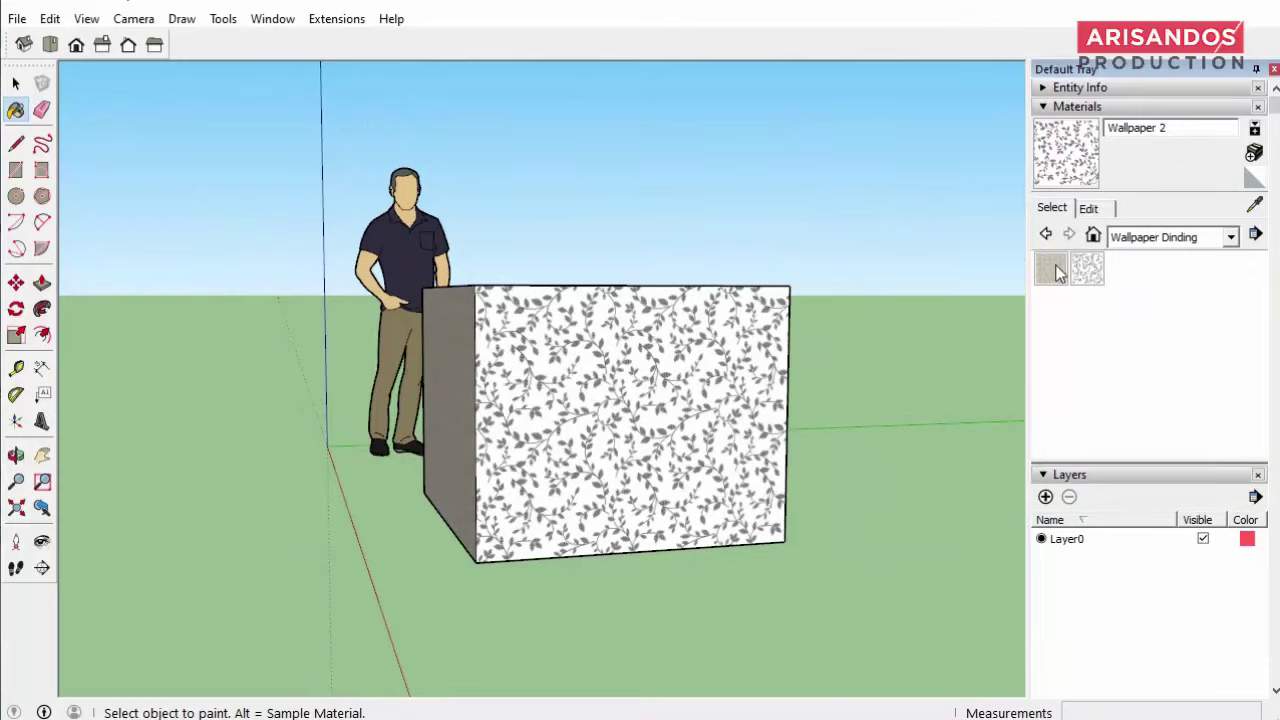
{"action": "left_click", "coordinate": [1188, 240]}
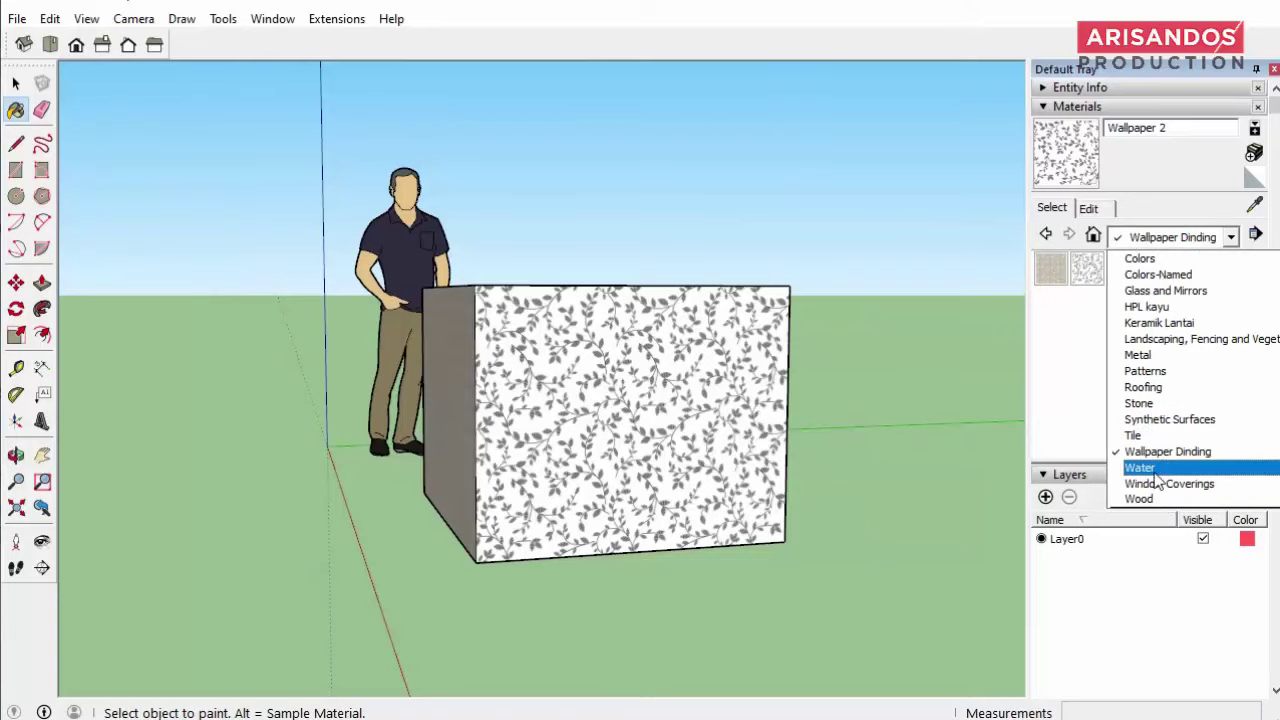
Expand ProgramData > SketchUp > SketchUp 2017 > SketchUp > Materials in File Explorer's folder tree
{"action": "left_click", "coordinate": [985, 486]}
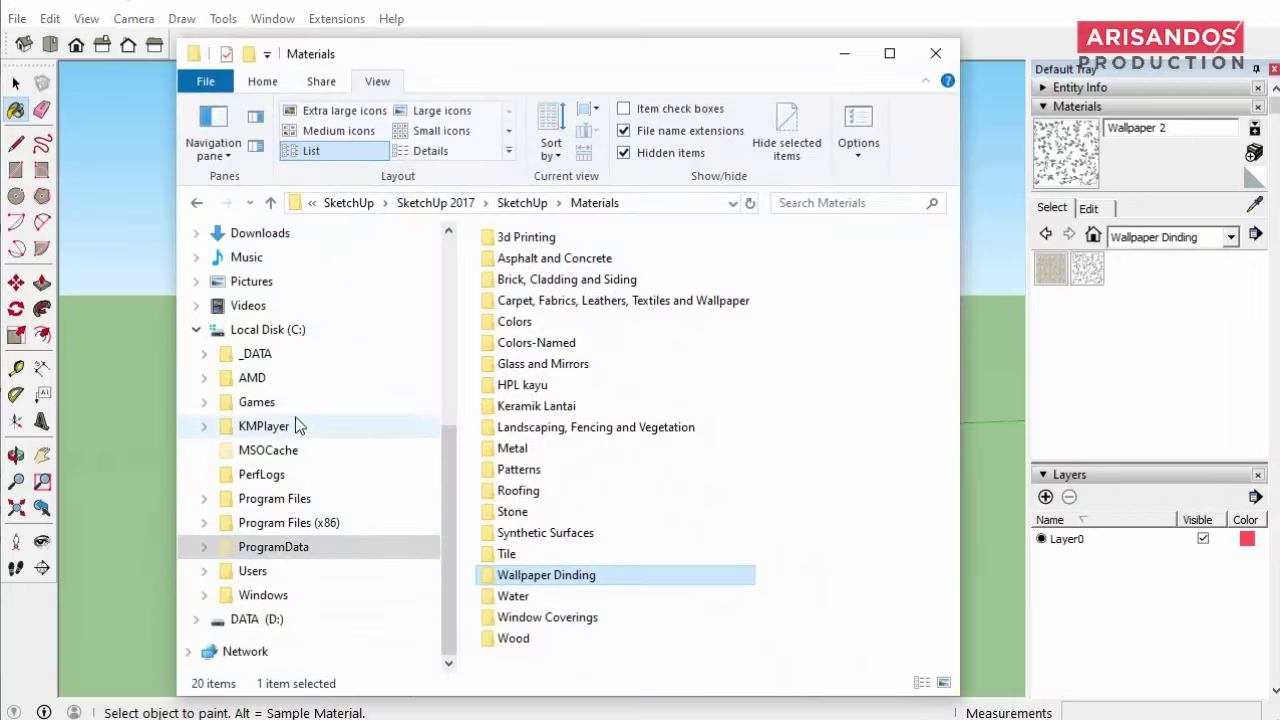
{"action": "left_click", "coordinate": [207, 548]}
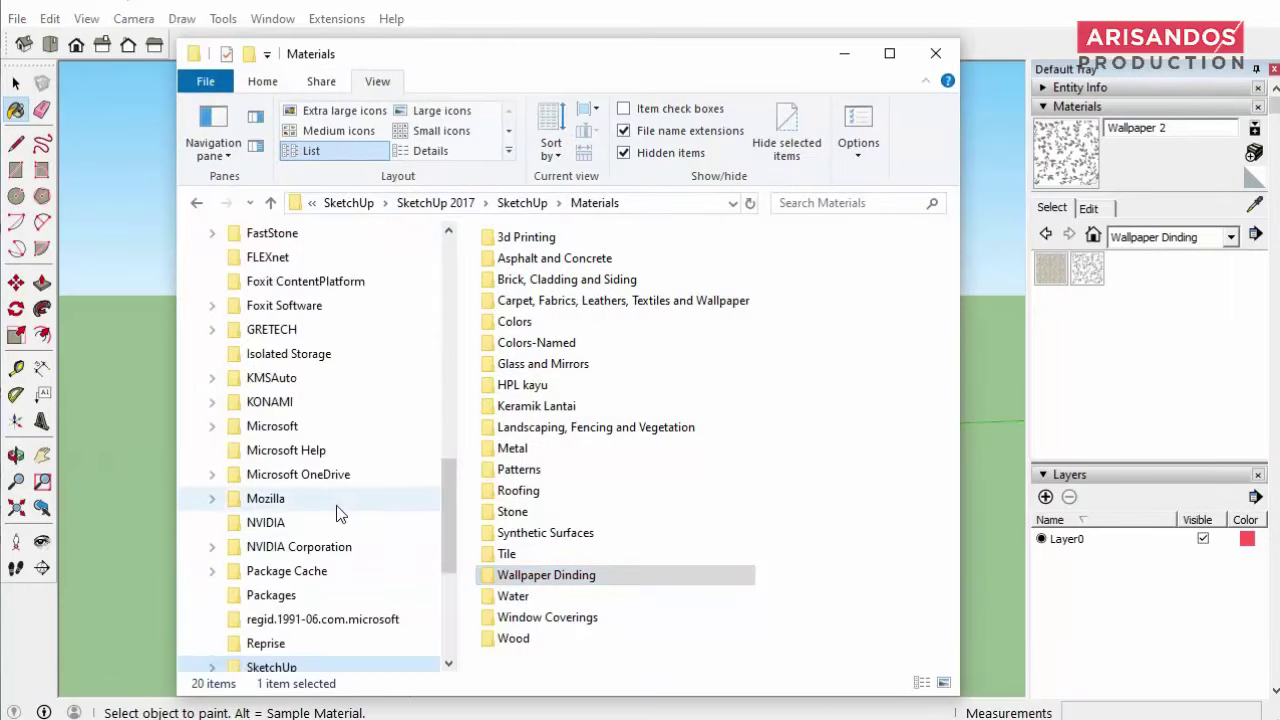
{"action": "scroll", "coordinate": [430, 594], "scroll_direction": "down", "scroll_amount": 1}
{"action": "left_click", "coordinate": [212, 619]}
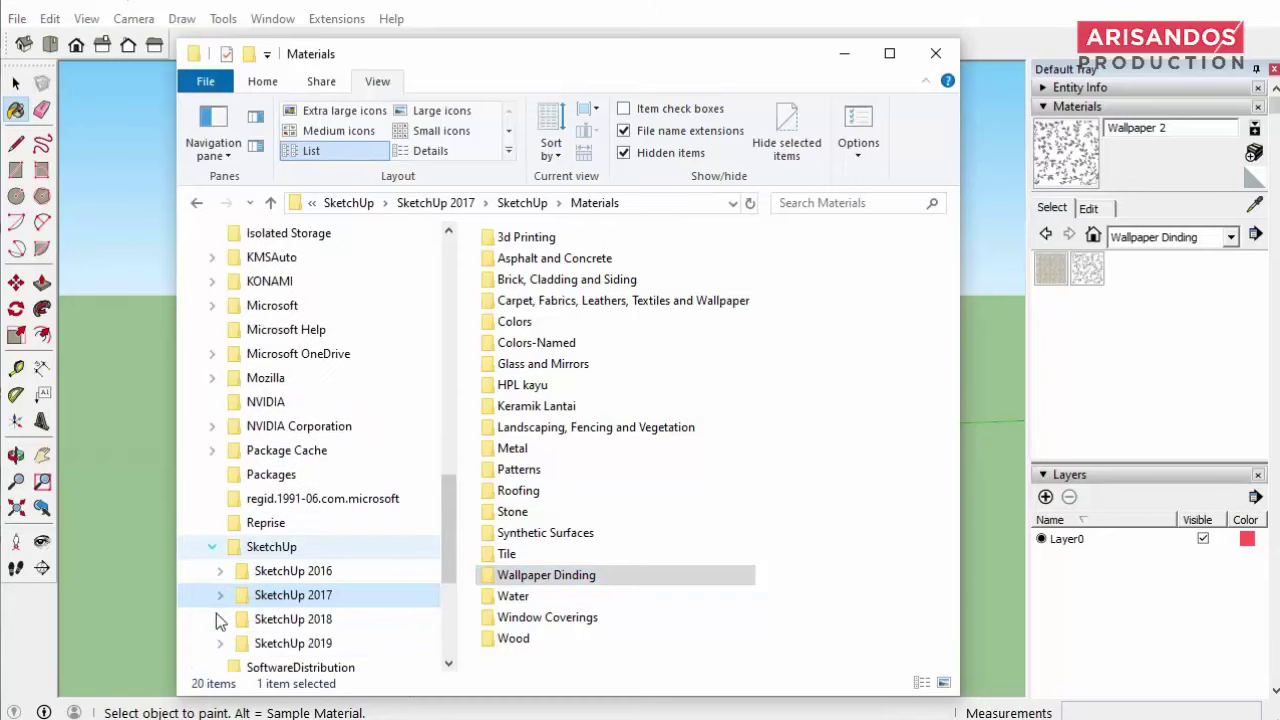
{"action": "left_click", "coordinate": [222, 550]}
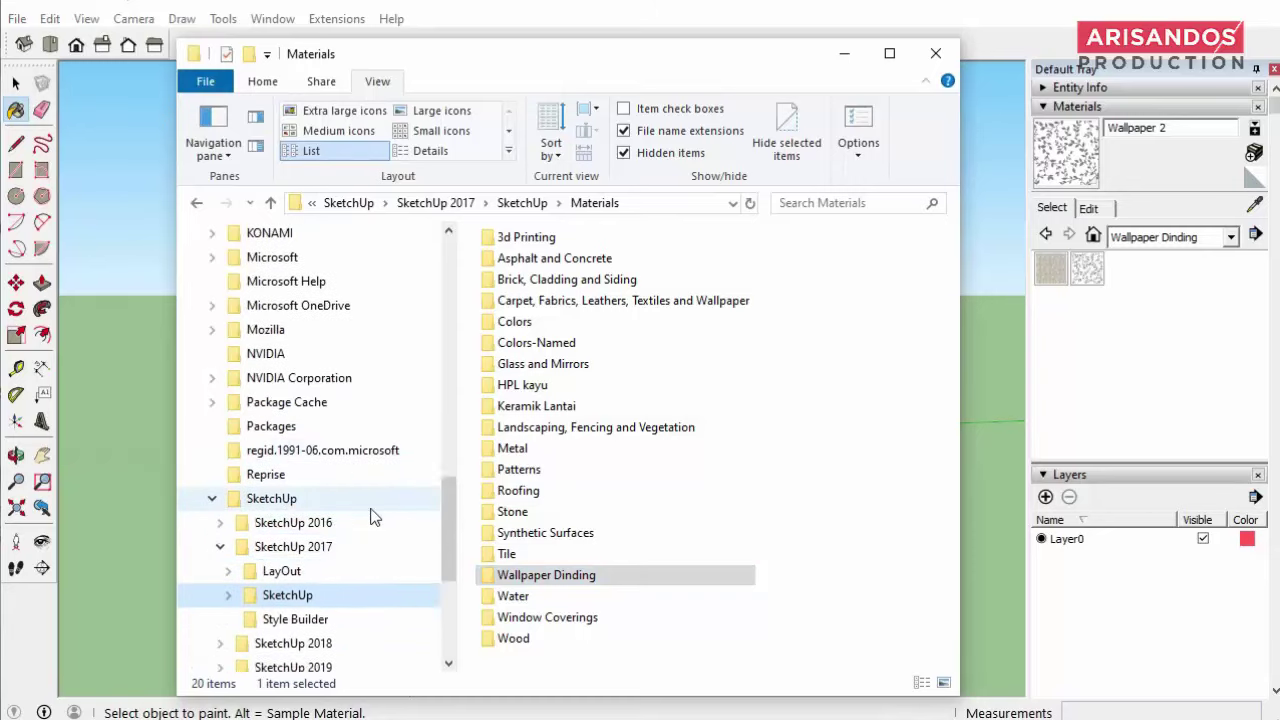
{"action": "scroll", "coordinate": [396, 484], "scroll_direction": "down", "scroll_amount": 1}
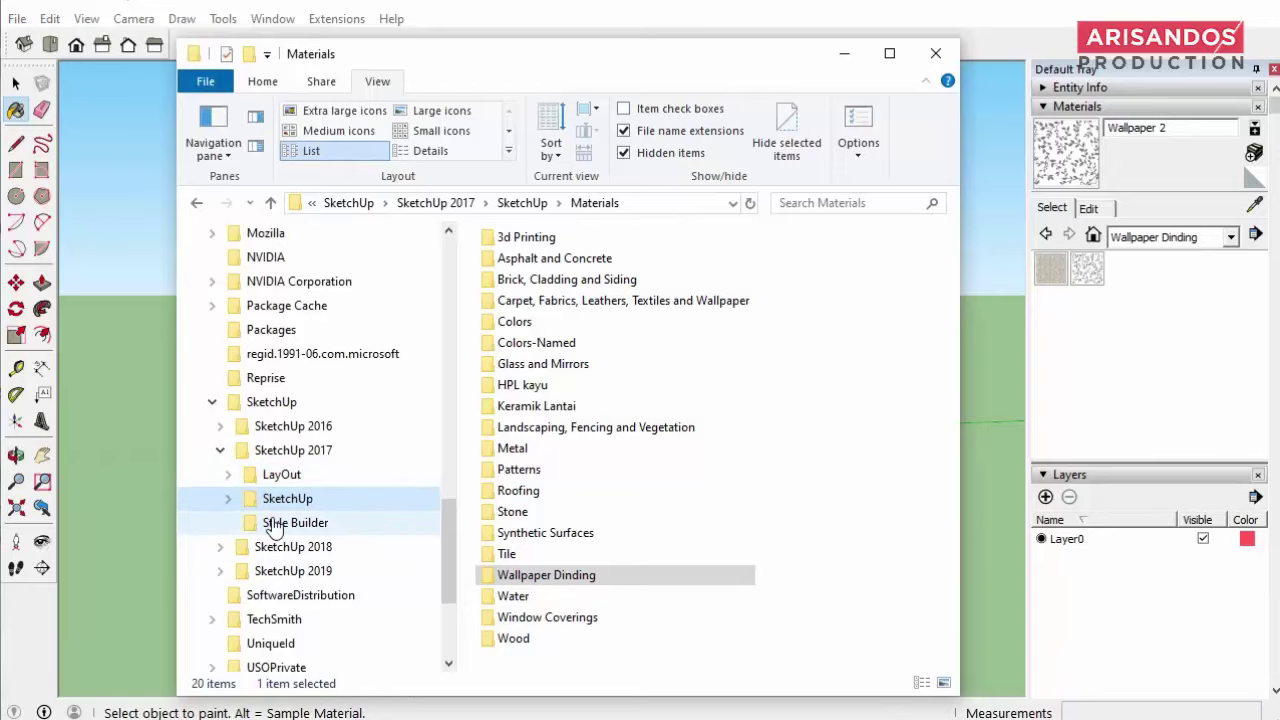
{"action": "left_click", "coordinate": [228, 498]}
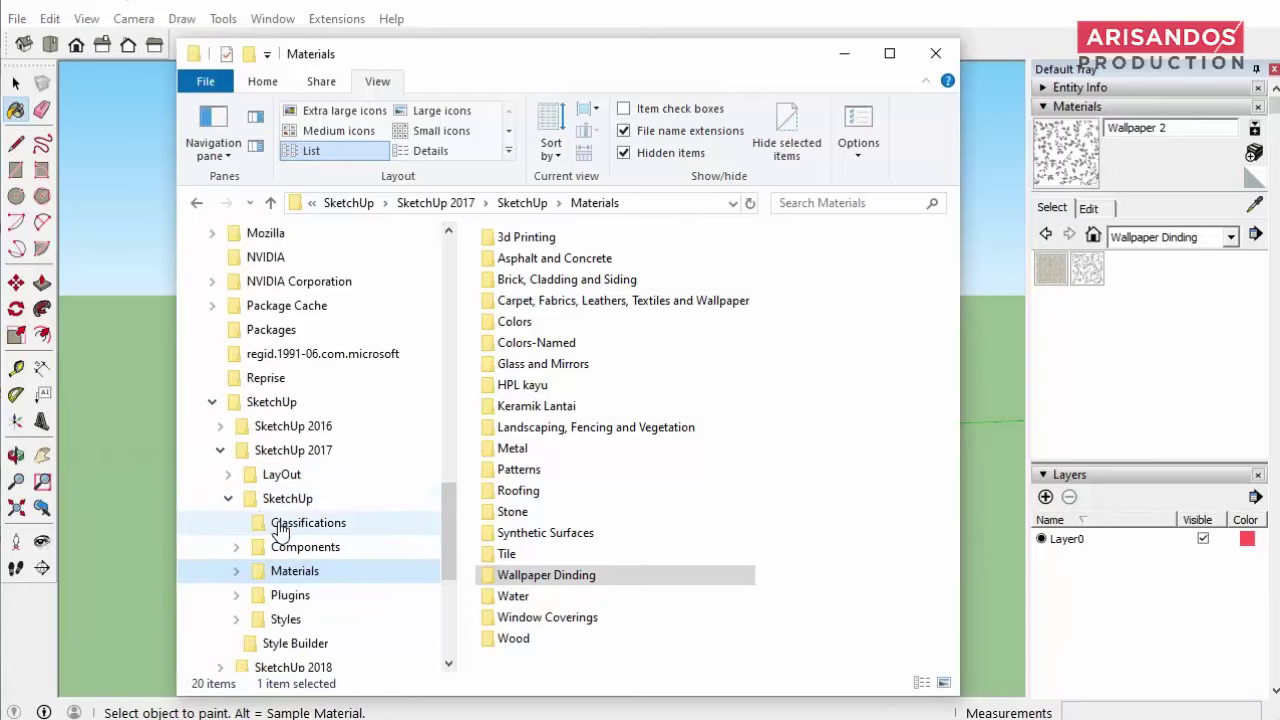
{"action": "left_click", "coordinate": [235, 522]}
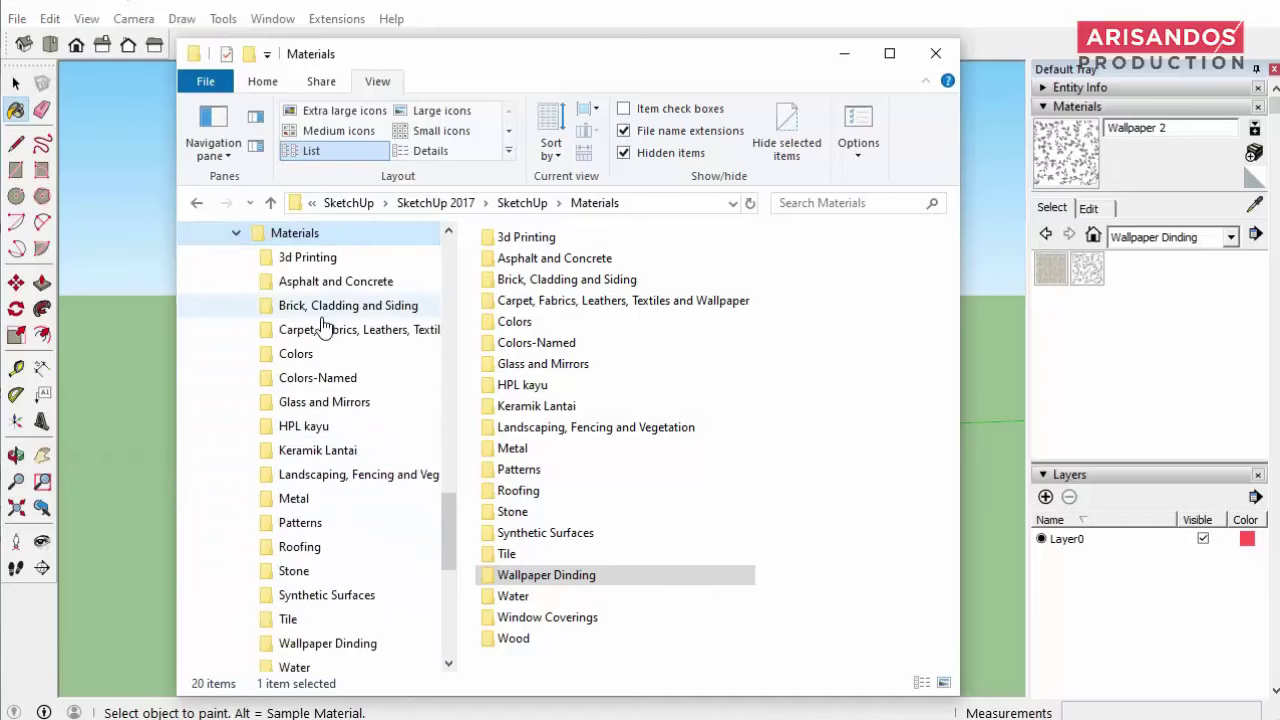
{"action": "left_click", "coordinate": [574, 220]}
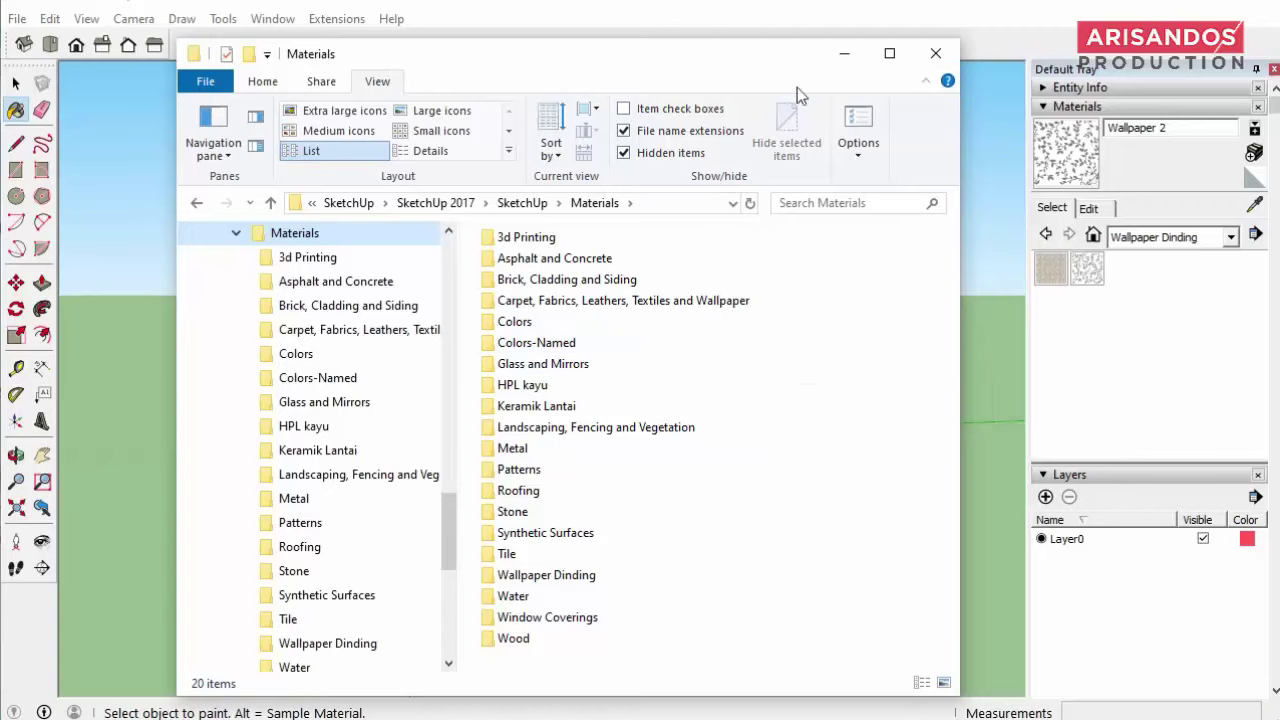
Minimize the Explorer window and orbit around the wallpapered box to view it from above
{"action": "left_click", "coordinate": [844, 57]}
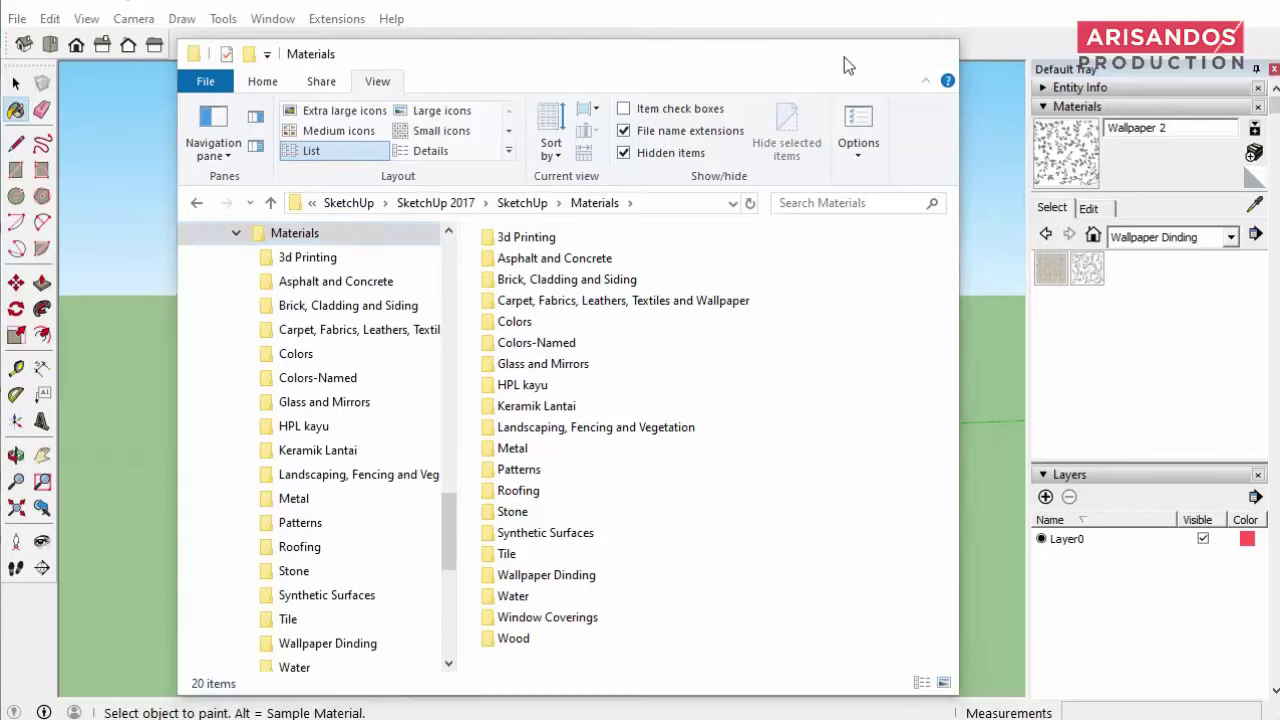
{"action": "scroll", "coordinate": [500, 330], "scroll_direction": "down", "scroll_amount": 2}
{"action": "mouse_move", "coordinate": [523, 360]}
{"action": "middle_mouse_down"}
{"action": "mouse_move", "coordinate": [757, 446]}
{"action": "mouse_move", "coordinate": [674, 457]}
{"action": "middle_mouse_up"}
{"action": "scroll", "coordinate": [674, 457], "scroll_direction": "up", "scroll_amount": 5}
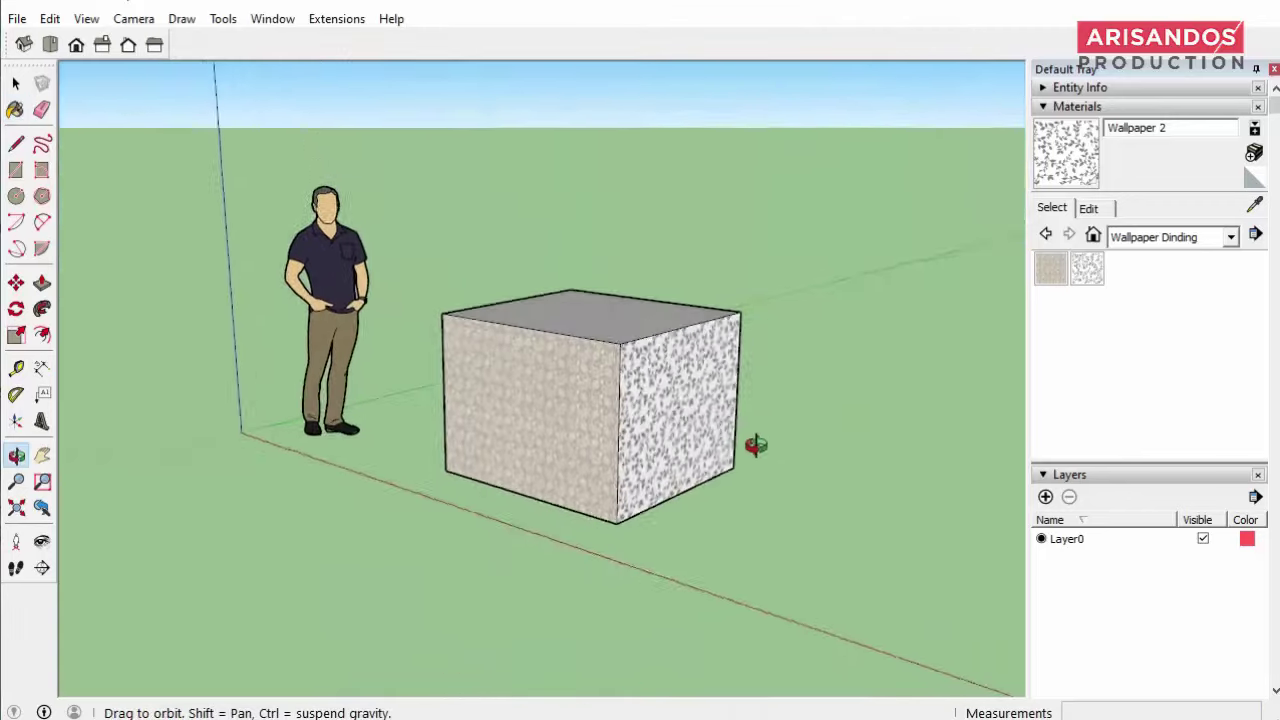
{"action": "scroll", "coordinate": [652, 397], "scroll_direction": "down", "scroll_amount": 5}
{"action": "scroll", "coordinate": [529, 423], "scroll_direction": "up", "scroll_amount": 1}
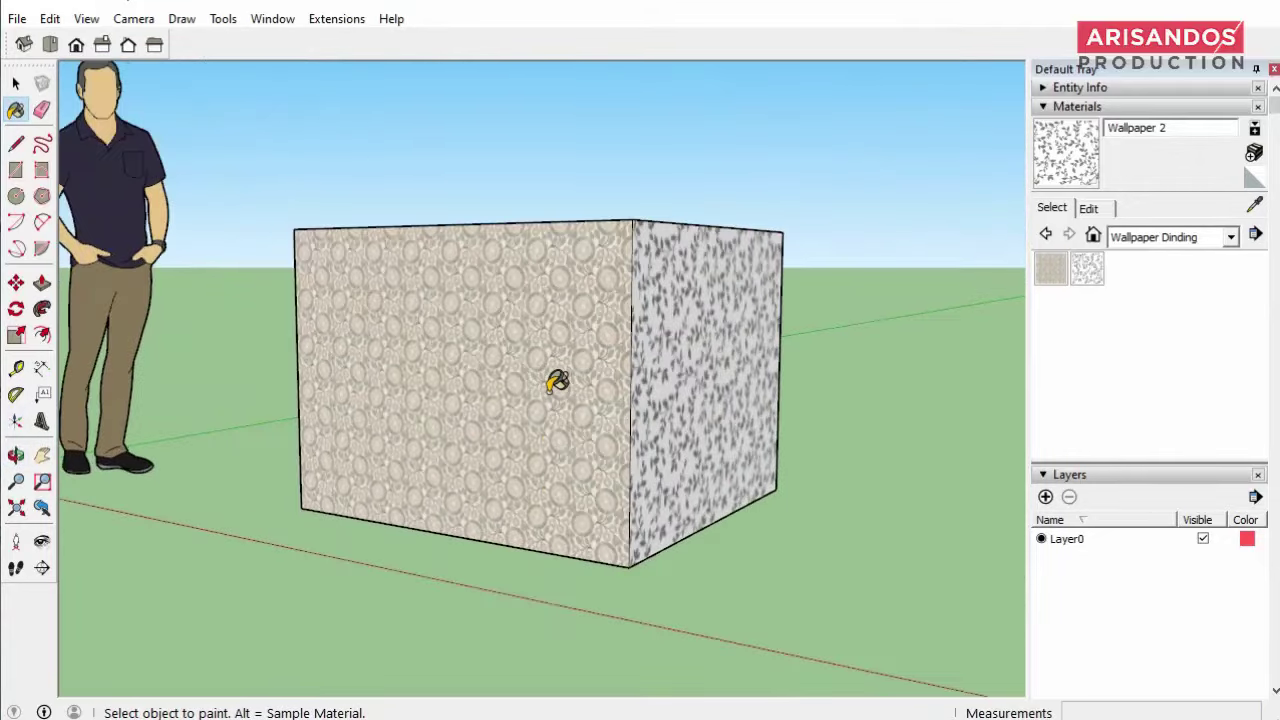
{"action": "mouse_move", "coordinate": [357, 363]}
{"action": "middle_mouse_down"}
{"action": "mouse_move", "coordinate": [349, 342]}
{"action": "mouse_move", "coordinate": [649, 451]}
{"action": "mouse_move", "coordinate": [634, 466]}
{"action": "middle_mouse_up"}
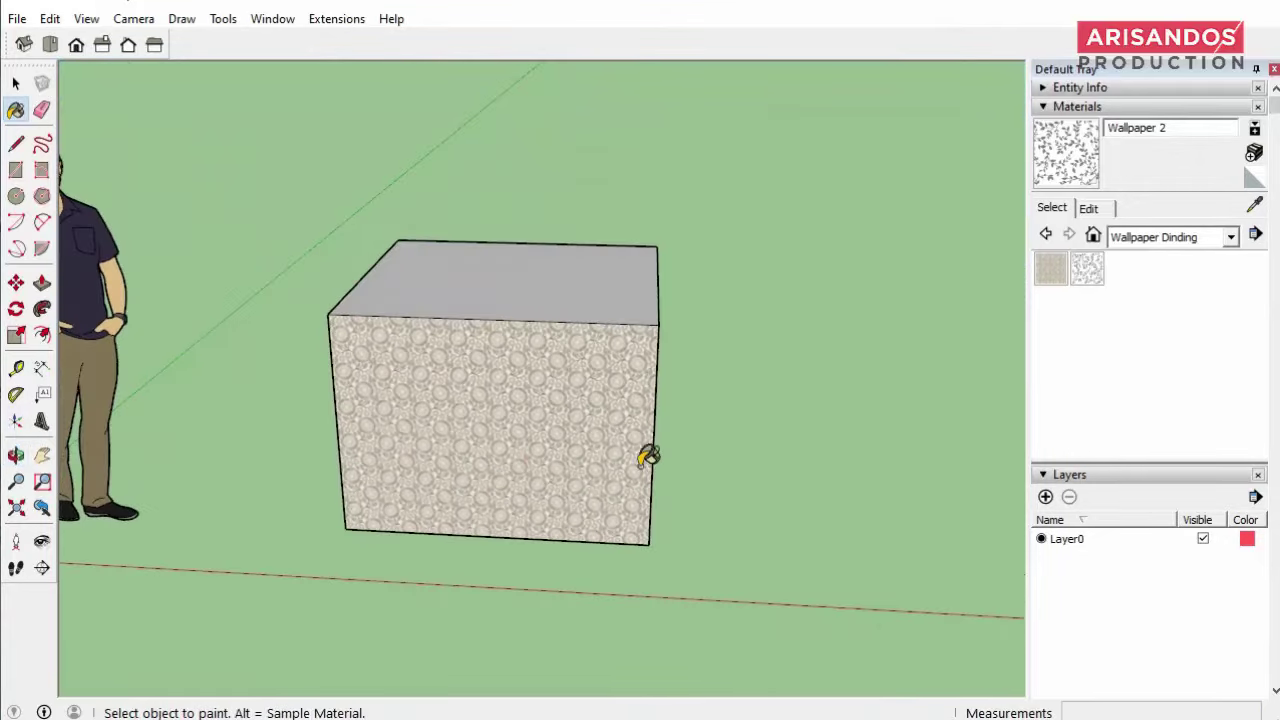
{"action": "scroll", "coordinate": [649, 451], "scroll_direction": "down", "scroll_amount": 3}
{"action": "scroll", "coordinate": [525, 378], "scroll_direction": "up", "scroll_amount": 2}
{"action": "scroll", "coordinate": [525, 378], "scroll_direction": "up", "scroll_amount": 1}
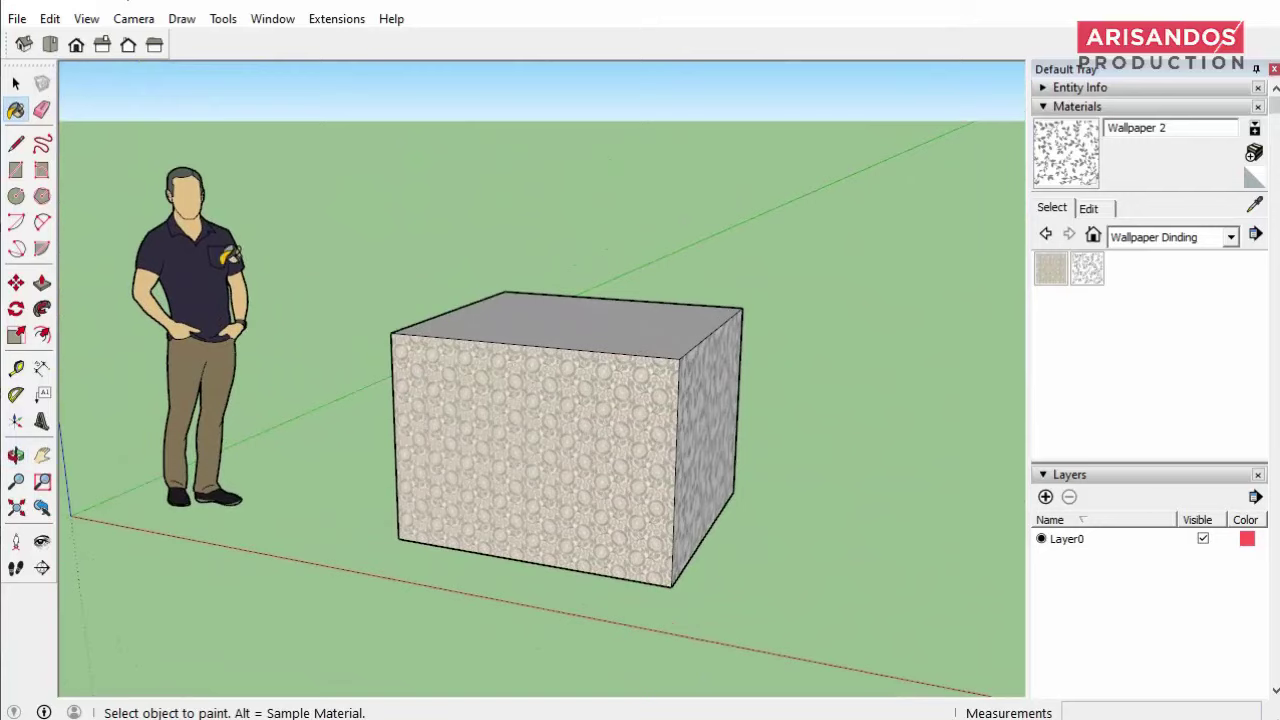
Pan toward the box and figure, lower the eye level, and return to the Select tool
{"action": "left_click", "coordinate": [42, 455]}
{"action": "mouse_move", "coordinate": [429, 400]}
{"action": "left_mouse_down"}
{"action": "mouse_move", "coordinate": [429, 451]}
{"action": "mouse_move", "coordinate": [512, 383]}
{"action": "left_mouse_up"}
{"action": "scroll", "coordinate": [437, 451], "scroll_direction": "up", "scroll_amount": 2}
{"action": "scroll", "coordinate": [511, 383], "scroll_direction": "down", "scroll_amount": 2}
{"action": "middle_click_drag", "start_coordinate": [543, 366], "coordinate": [546, 291]}
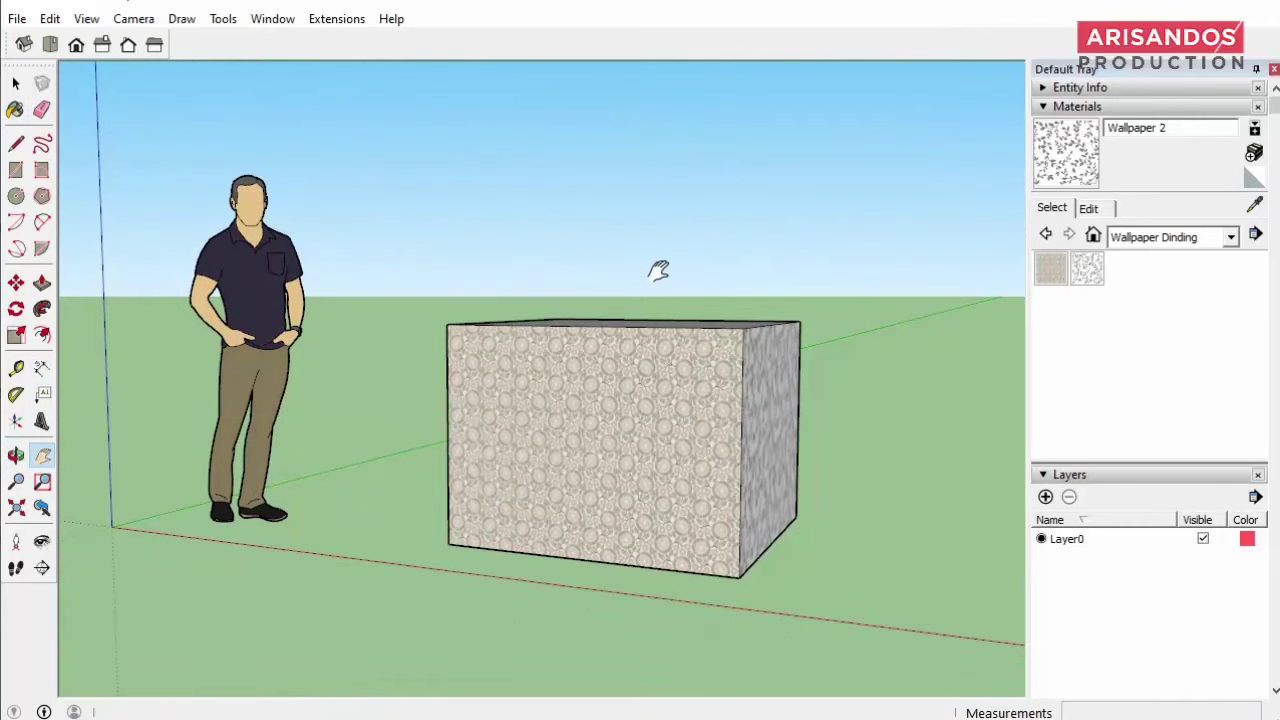
{"action": "scroll", "coordinate": [766, 257], "scroll_direction": "up", "scroll_amount": 1}
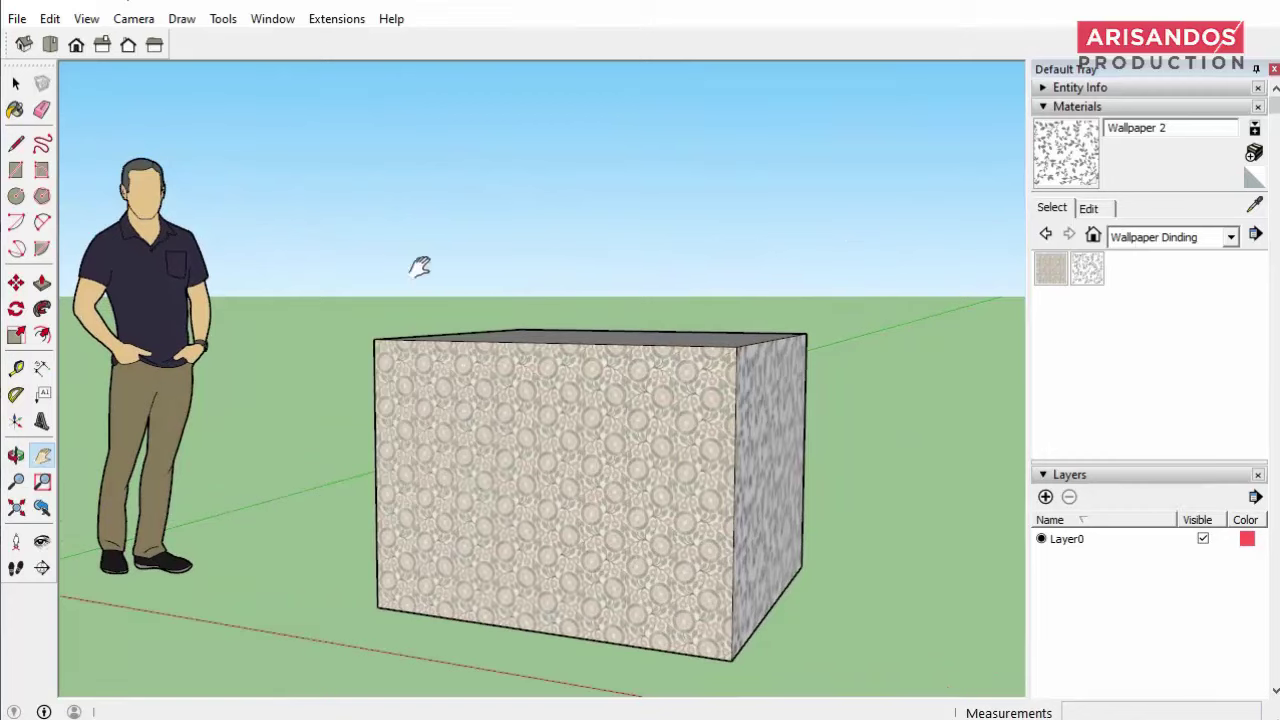
{"action": "left_click", "coordinate": [16, 84]}
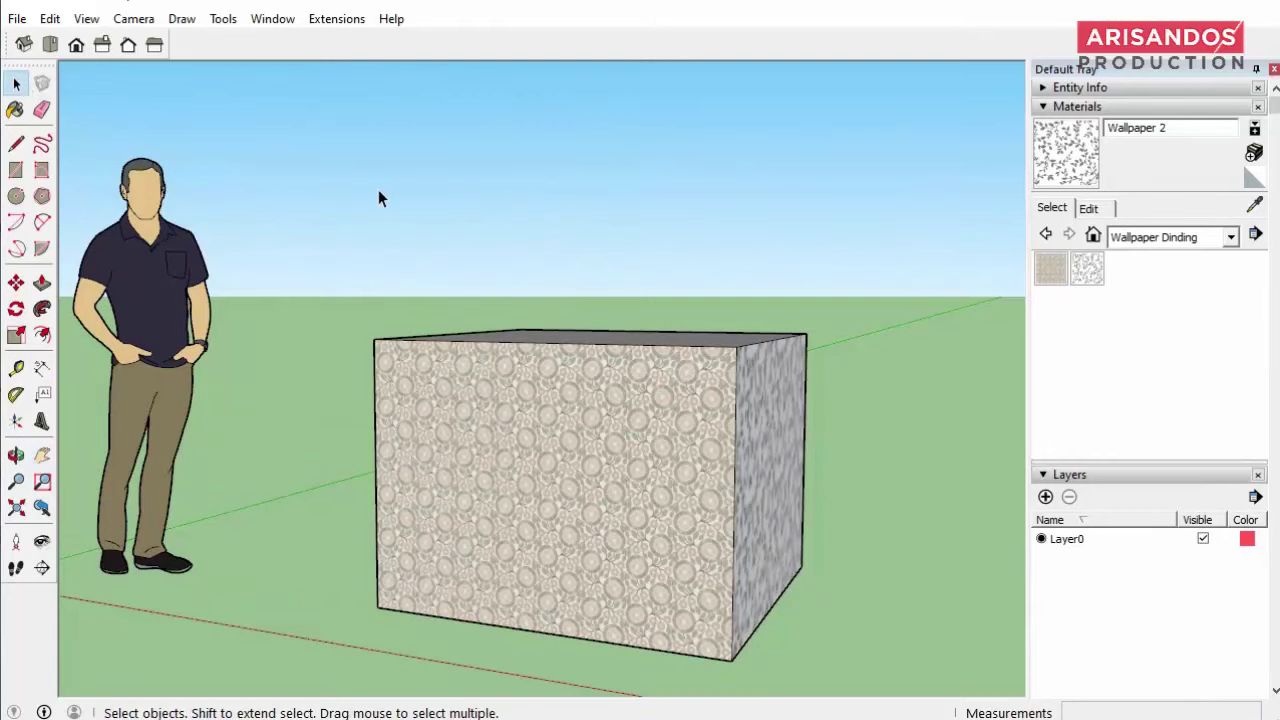